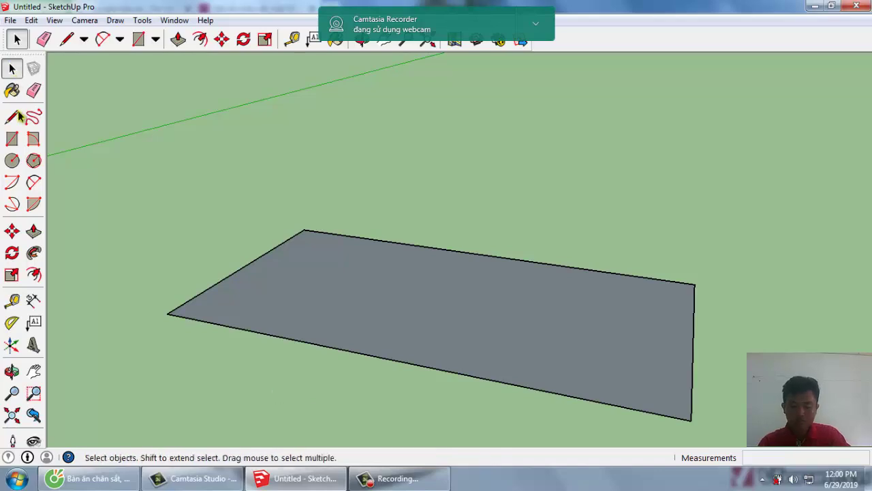
# Draw a 40 x 40 mm square at the grey slab's corner.
pyautogui.click(11, 138)
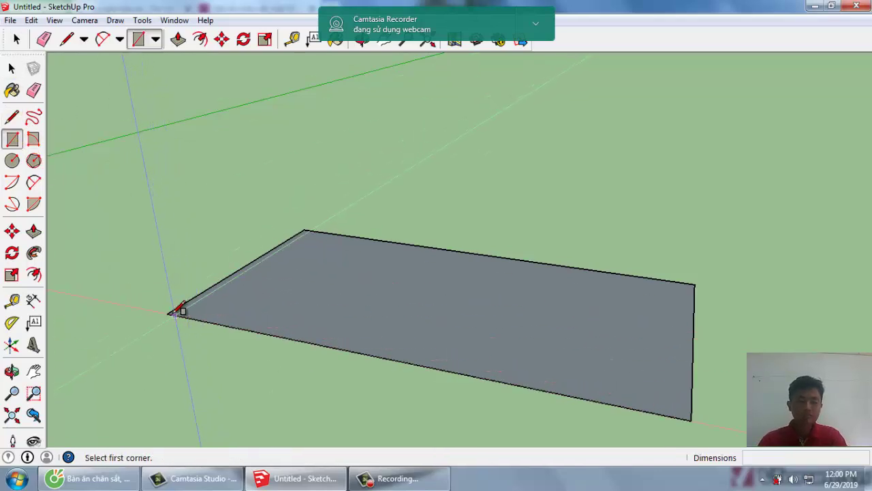
pyautogui.click(168, 313)
pyautogui.write('40,4')
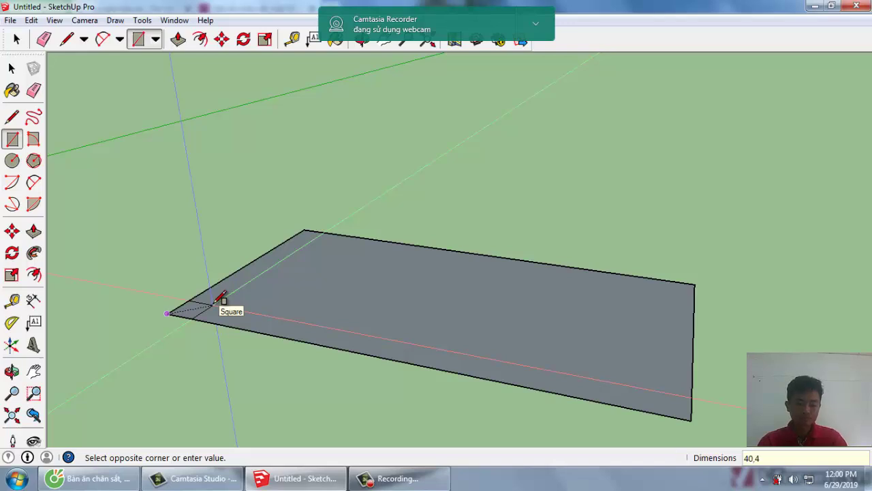
pyautogui.press('Return')
pyautogui.press('space')
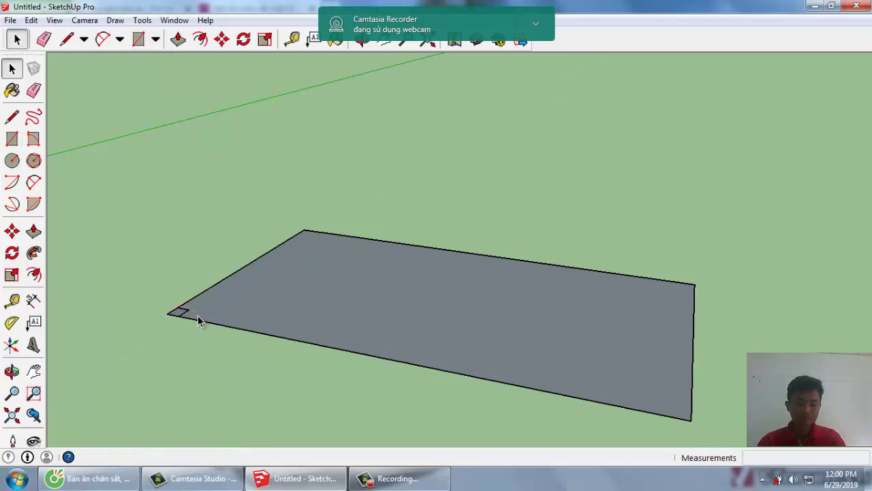
pyautogui.scroll(3, 170, 303)
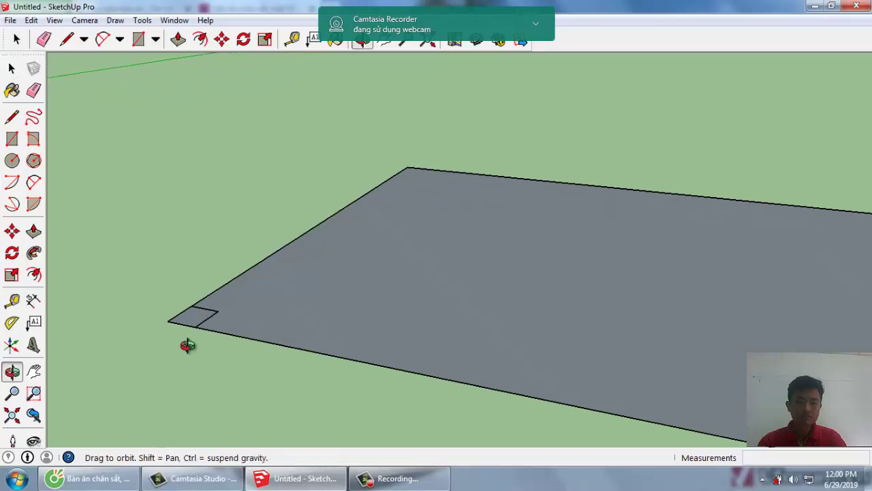
pyautogui.moveTo(168, 324); pyautogui.dragTo(315, 257, button='middle')
pyautogui.scroll(-2, 322, 347)
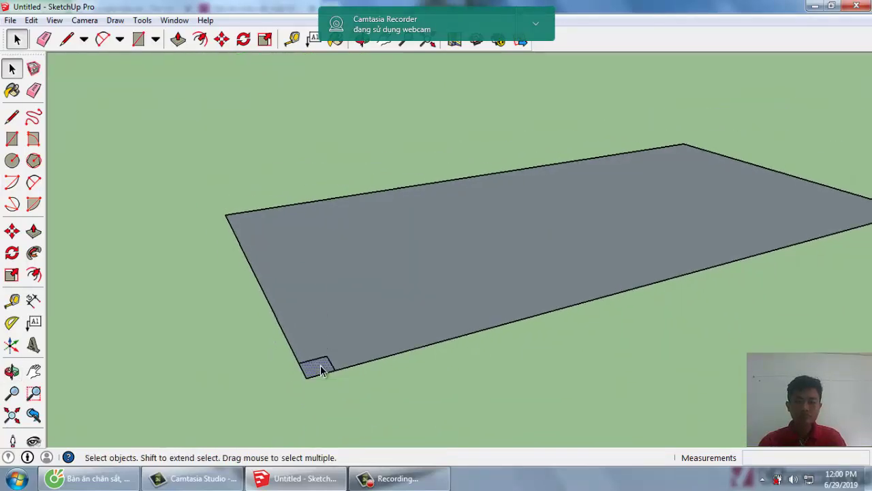
# Push/Pull the square up into a 726 mm tall column.
pyautogui.press('p')
pyautogui.moveTo(316, 366); pyautogui.dragTo(315, 332)
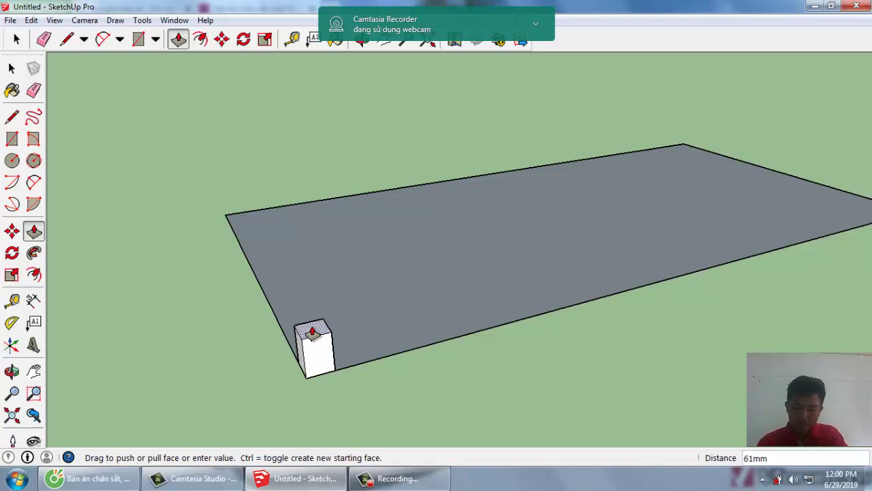
pyautogui.moveTo(312, 332)
pyautogui.mouseDown()
pyautogui.moveTo(310, 322)
pyautogui.moveTo(336, 329)
pyautogui.moveTo(353, 302)
pyautogui.moveTo(351, 324)
pyautogui.moveTo(399, 306)
pyautogui.moveTo(390, 282)
pyautogui.mouseUp()
pyautogui.write('3')
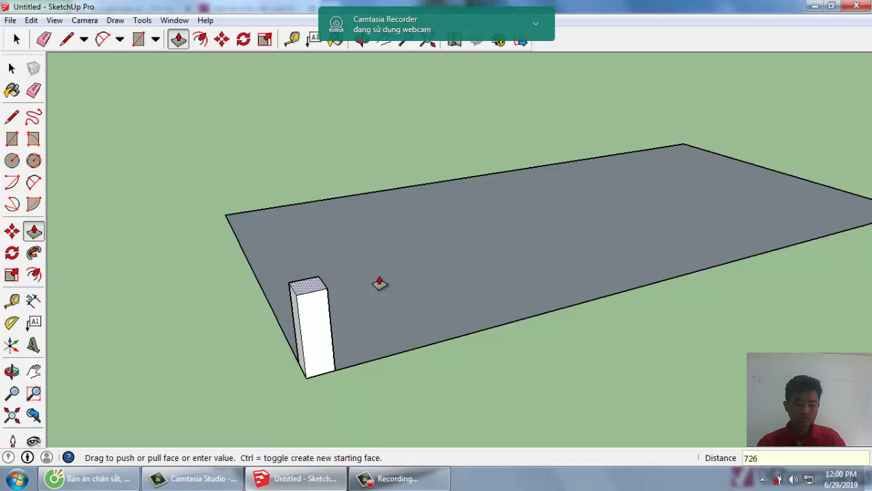
pyautogui.press('Return')
pyautogui.hotkey('alt', 'space')
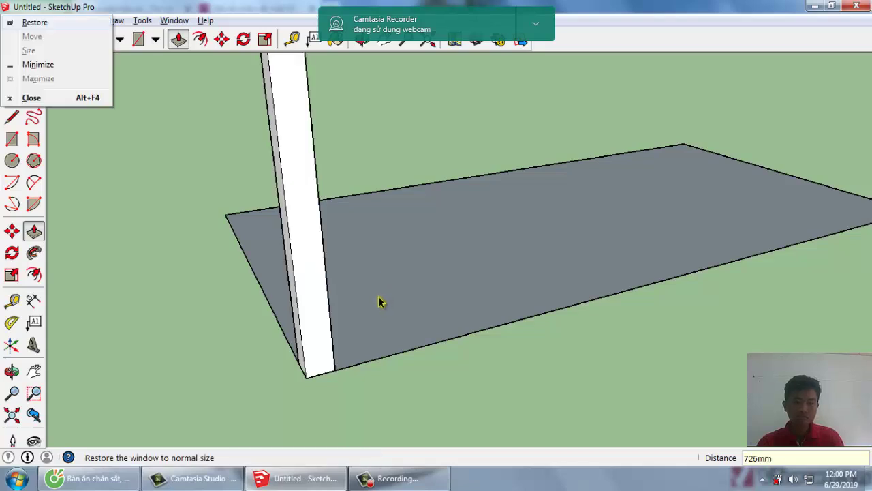
pyautogui.click(398, 368)
pyautogui.scroll(-1, 368, 317)
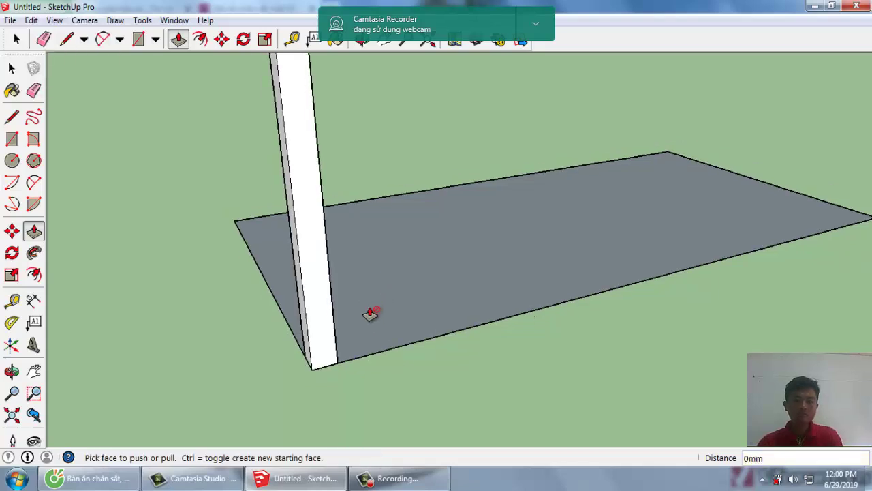
pyautogui.press('space')
pyautogui.scroll(-3, 370, 308)
pyautogui.scroll(-1, 338, 266)
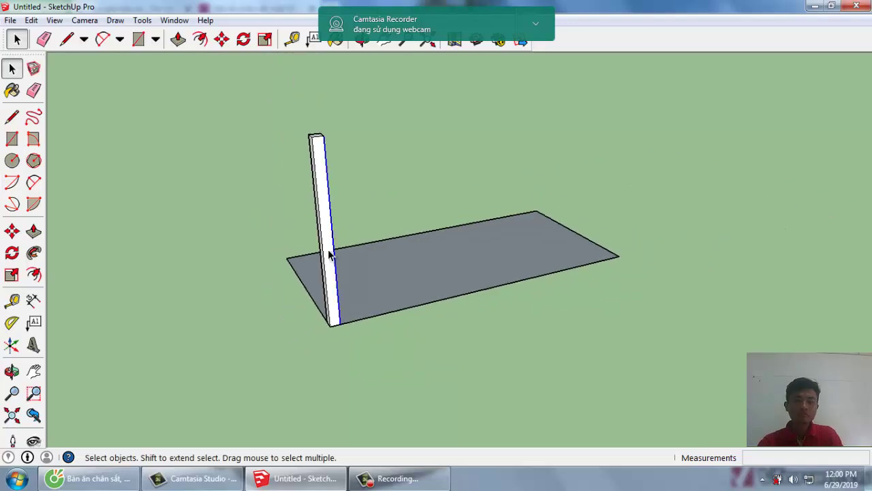
# Select the whole column and make it a component.
pyautogui.scroll(2, 331, 257)
pyautogui.scroll(2, 321, 270)
pyautogui.moveTo(314, 278); pyautogui.dragTo(447, 265, button='middle')
pyautogui.click(426, 254)
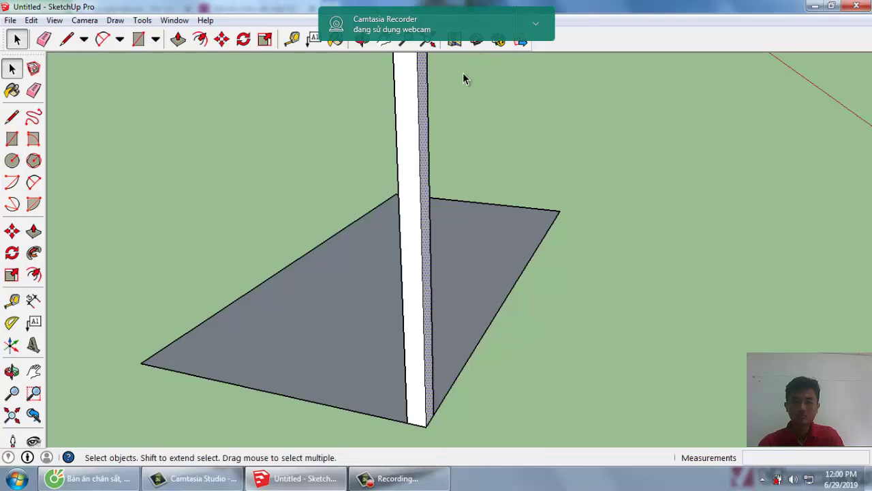
pyautogui.tripleClick(409, 156)
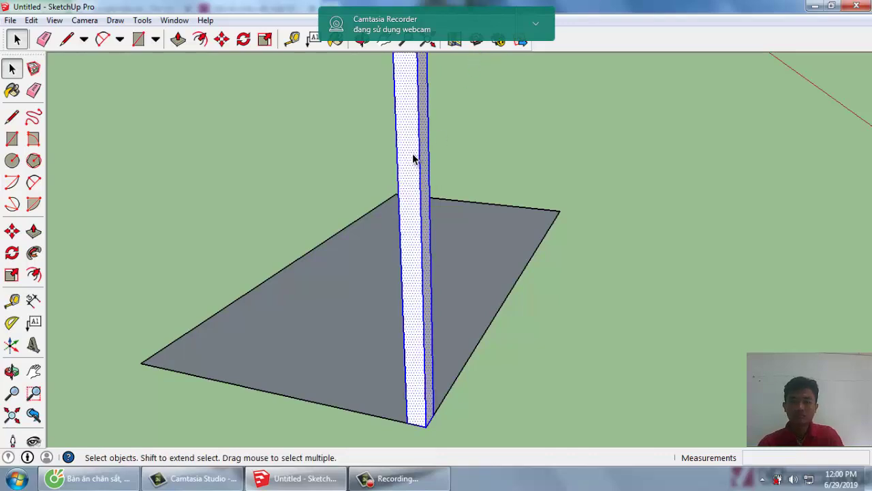
pyautogui.press('g')
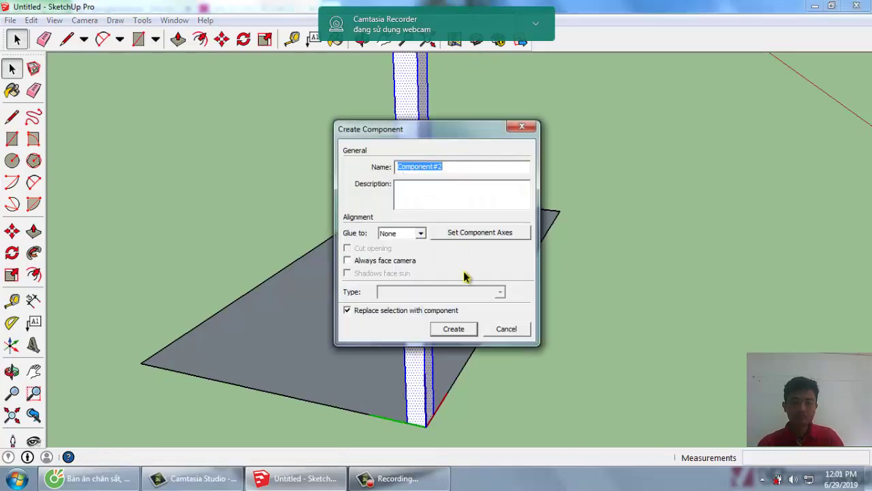
pyautogui.press('Return')
pyautogui.click(531, 361)
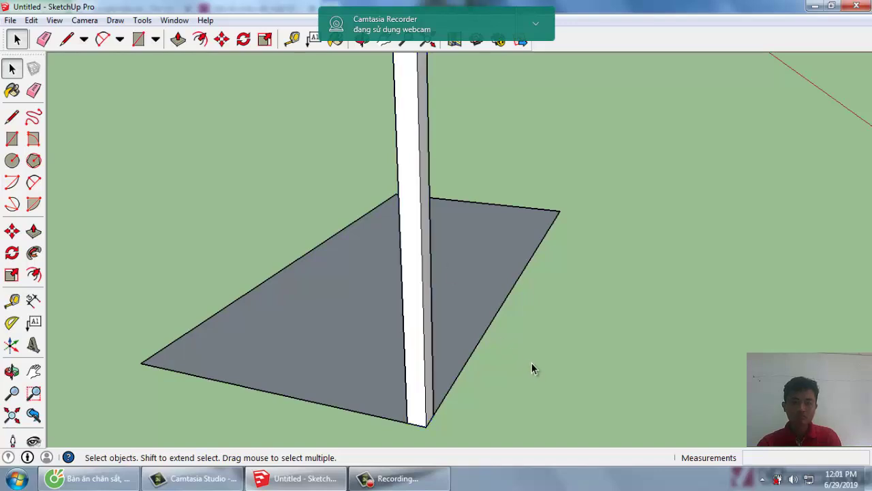
# Move the column 30 mm in from the first slab edge.
pyautogui.click(414, 331)
pyautogui.moveTo(413, 323)
pyautogui.mouseDown(button='middle')
pyautogui.moveTo(486, 317)
pyautogui.moveTo(478, 342)
pyautogui.mouseUp(button='middle')
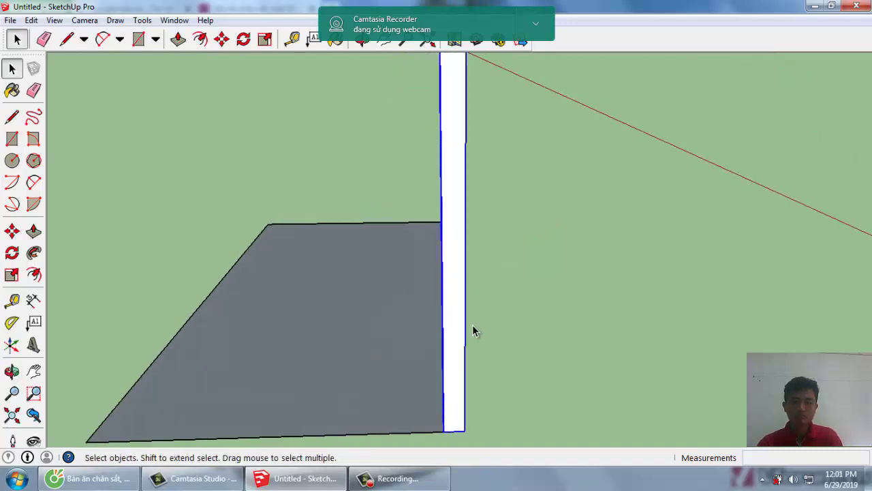
pyautogui.press('m')
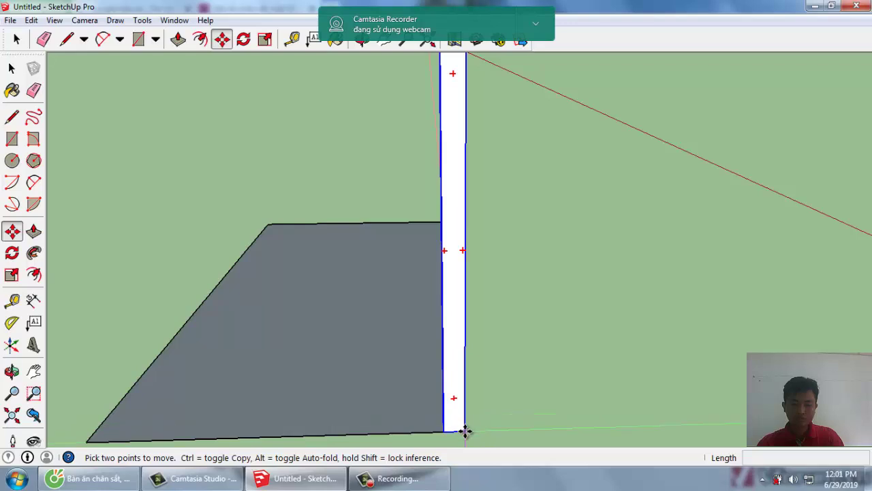
pyautogui.scroll(-3, 460, 412)
pyautogui.moveTo(463, 402)
pyautogui.mouseDown(button='middle')
pyautogui.moveTo(278, 383)
pyautogui.moveTo(328, 362)
pyautogui.mouseUp(button='middle')
pyautogui.scroll(2, 328, 363)
pyautogui.scroll(1, 350, 384)
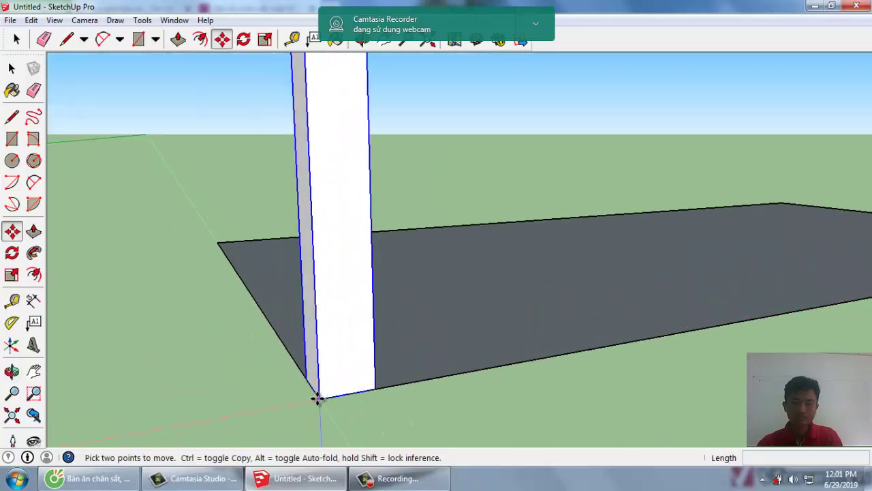
pyautogui.click(319, 399)
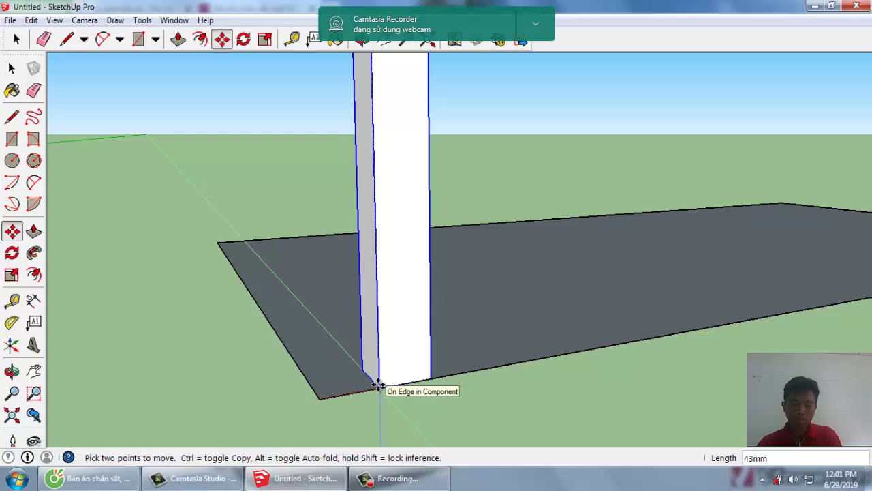
pyautogui.write('30')
pyautogui.press('Return')
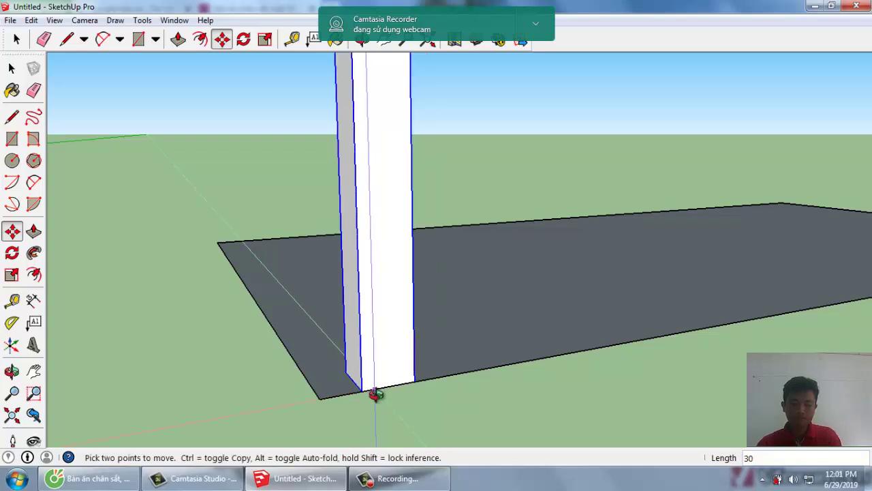
# Shift the column another 30 mm in from the adjoining slab edge.
pyautogui.moveTo(381, 395); pyautogui.dragTo(653, 402, button='middle')
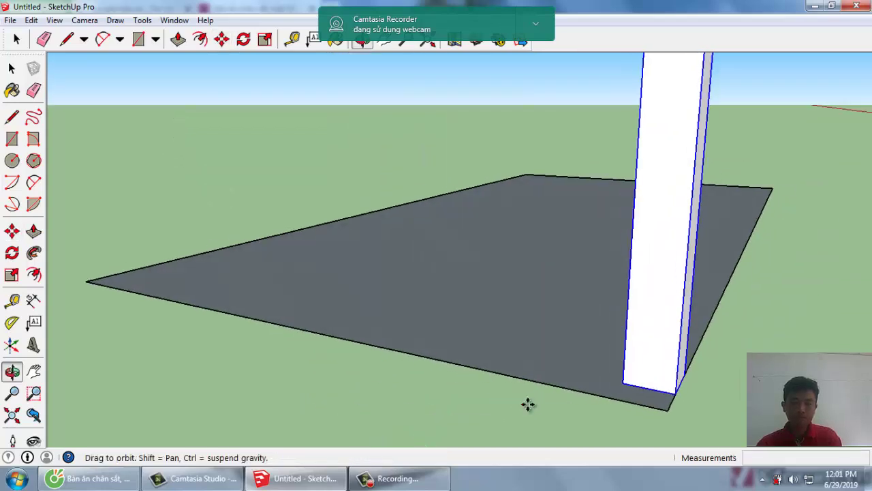
pyautogui.click(676, 399)
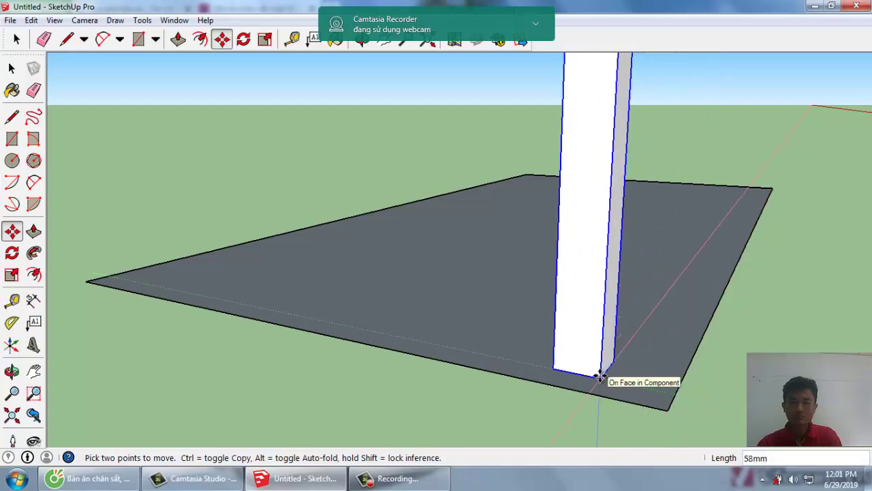
pyautogui.write('0')
pyautogui.press('Return')
pyautogui.moveTo(512, 346)
pyautogui.mouseDown(button='middle')
pyautogui.moveTo(584, 405)
pyautogui.moveTo(586, 318)
pyautogui.mouseUp(button='middle')
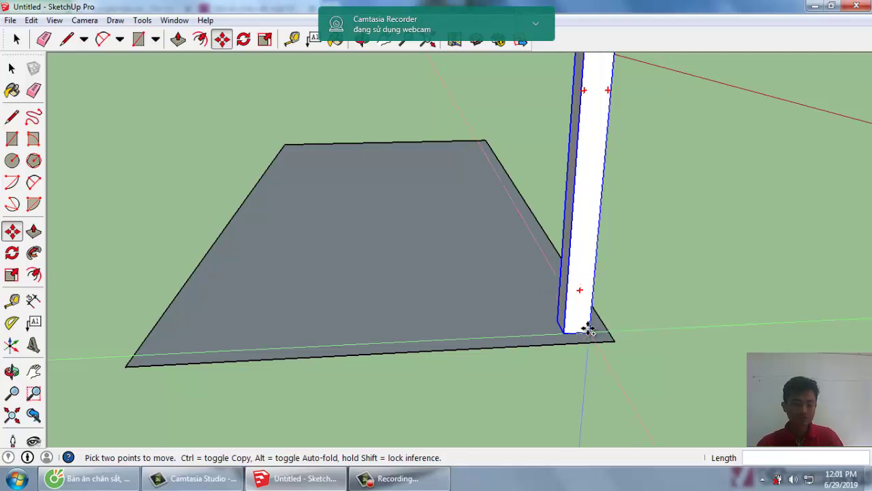
# Copy the column to the slab's left corner to form a pair of legs.
pyautogui.click(559, 331)
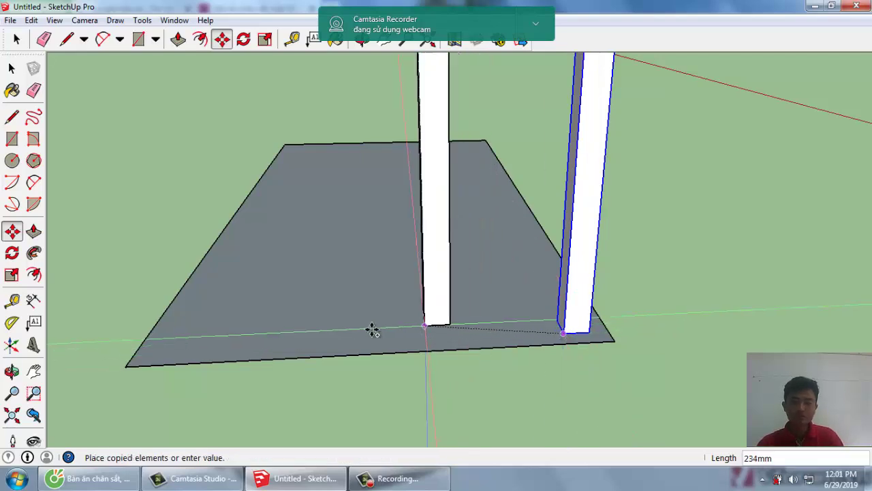
pyautogui.click(135, 353)
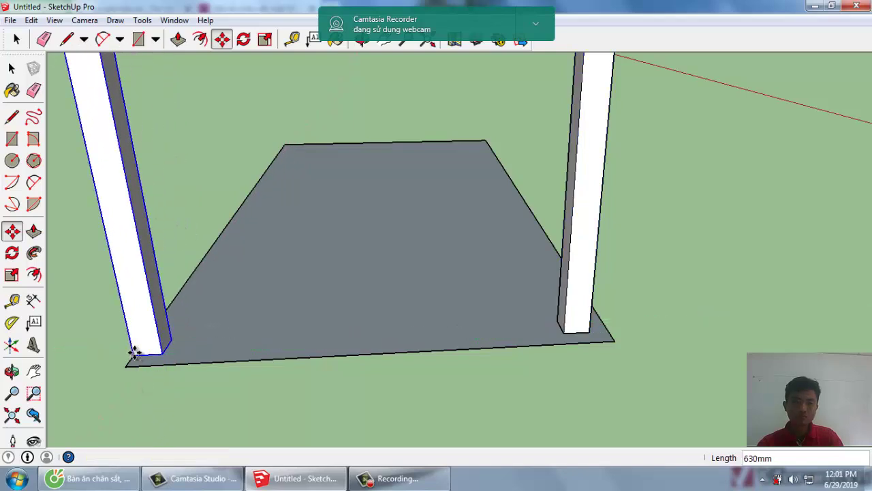
pyautogui.click(134, 353)
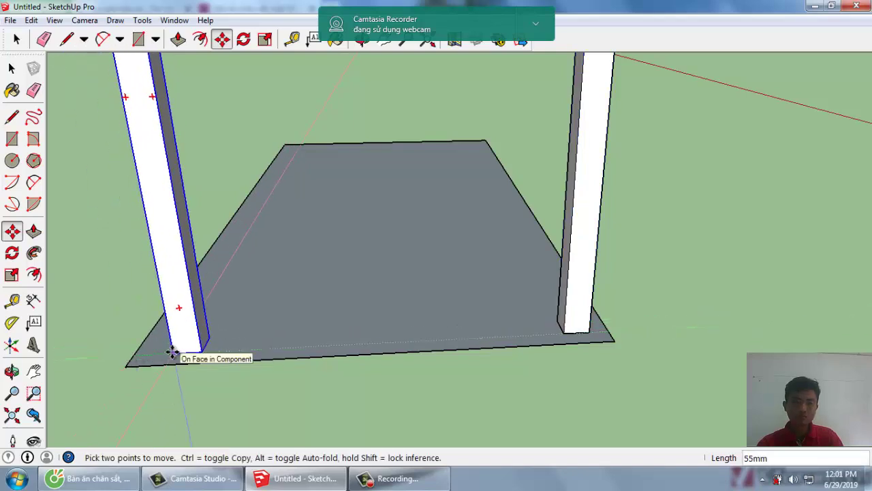
pyautogui.click(171, 353)
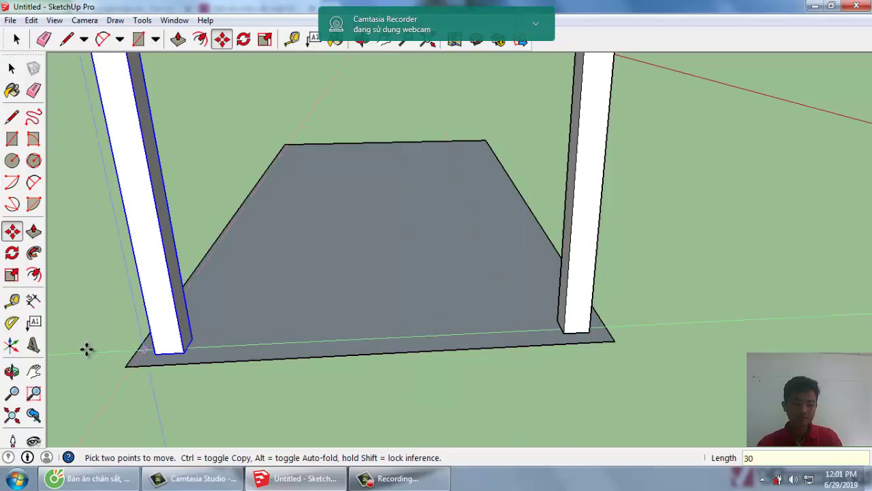
pyautogui.moveTo(593, 337); pyautogui.dragTo(223, 329, button='middle')
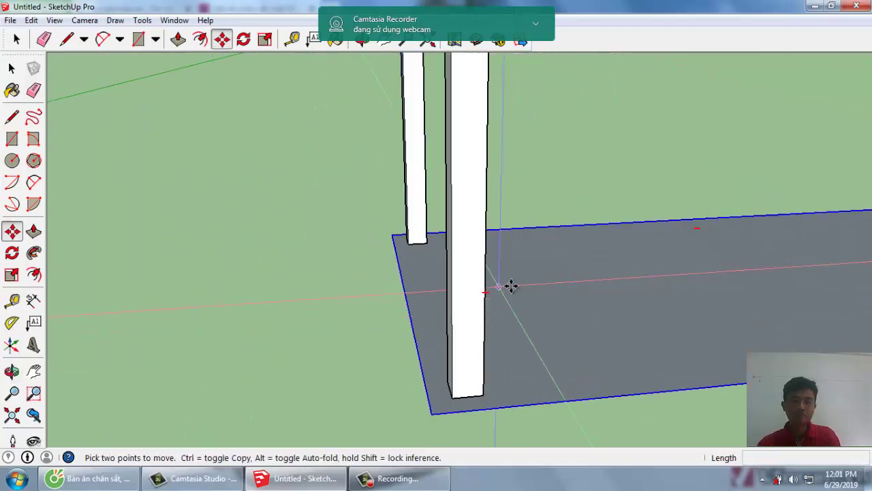
# Select both columns of the leg pair.
pyautogui.press('space')
pyautogui.moveTo(503, 176); pyautogui.dragTo(380, 137)
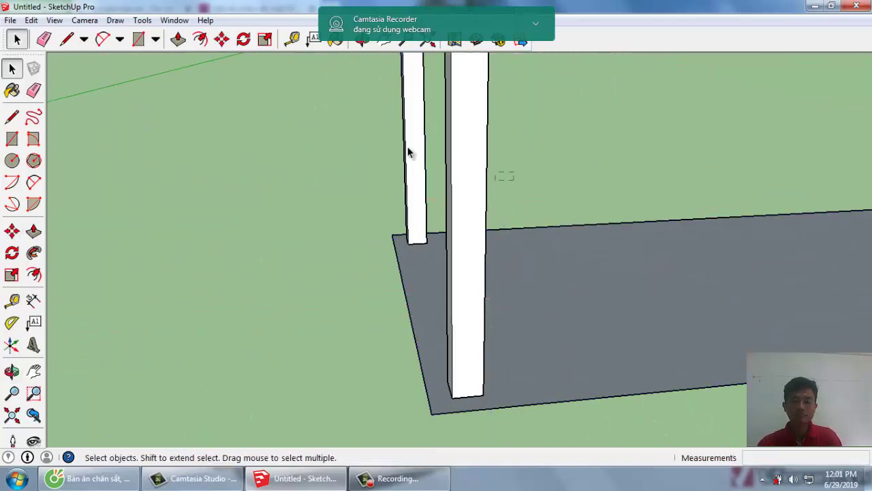
pyautogui.scroll(-2, 441, 259)
pyautogui.scroll(-1, 441, 259)
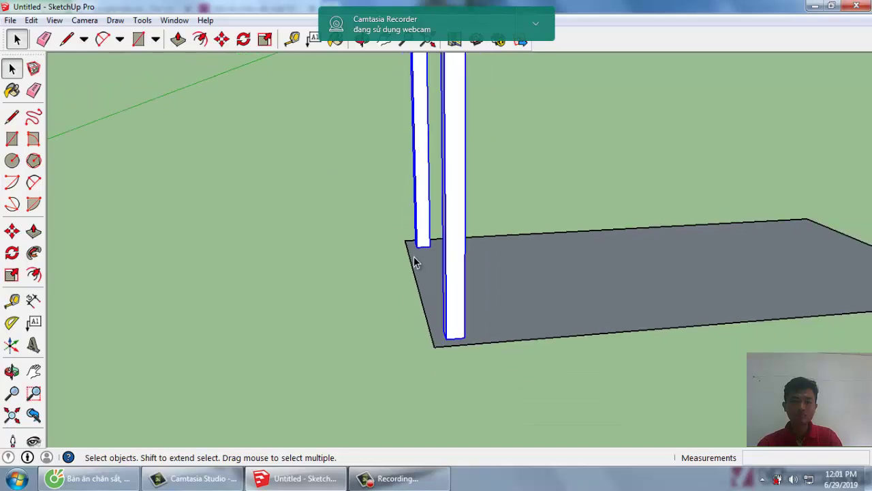
# Copy the leg pair 1330 mm to the slab's far end, giving four legs.
pyautogui.press('m')
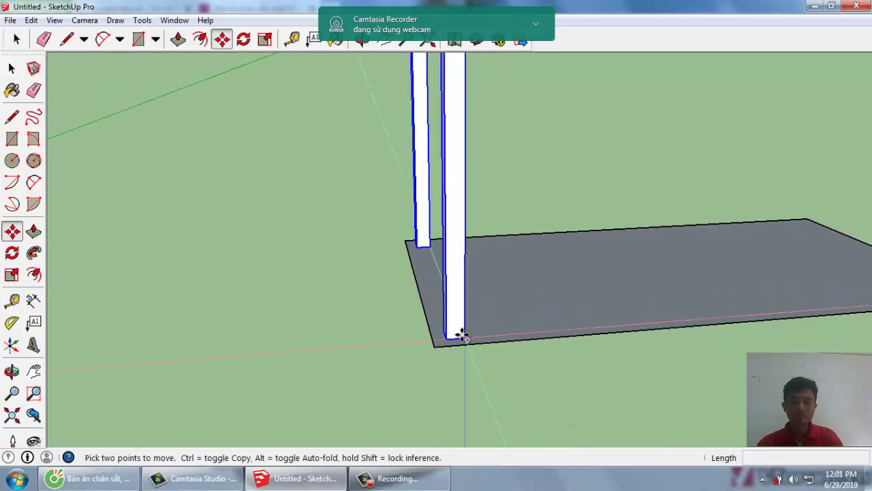
pyautogui.press('ctrl')
pyautogui.click(463, 335)
pyautogui.moveTo(370, 325)
pyautogui.mouseDown(button='middle')
pyautogui.moveTo(765, 298)
pyautogui.moveTo(678, 384)
pyautogui.mouseUp(button='middle')
pyautogui.scroll(-1, 598, 316)
pyautogui.scroll(-1, 672, 380)
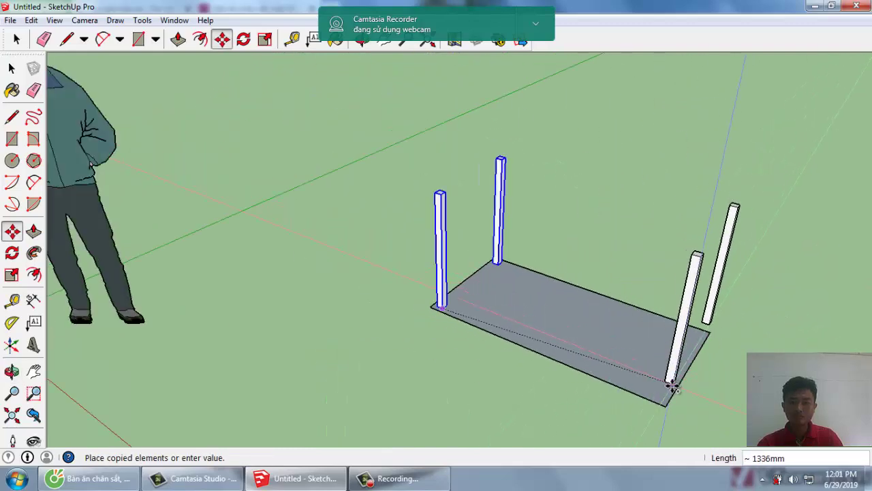
pyautogui.scroll(3, 663, 409)
pyautogui.scroll(1, 665, 409)
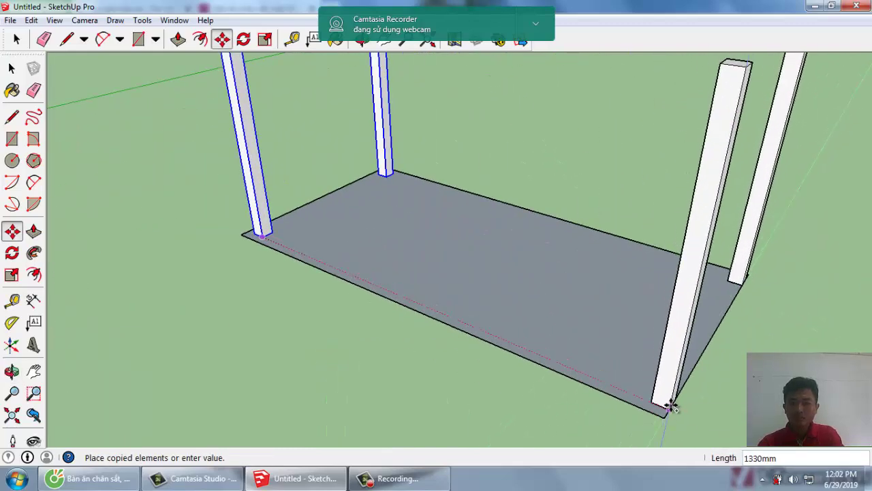
pyautogui.click(671, 407)
pyautogui.click(660, 403)
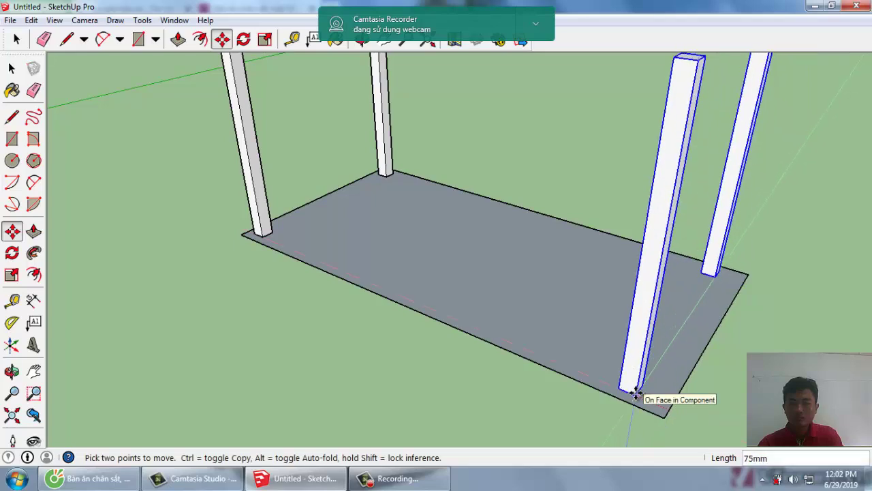
pyautogui.press('Return')
pyautogui.press('space')
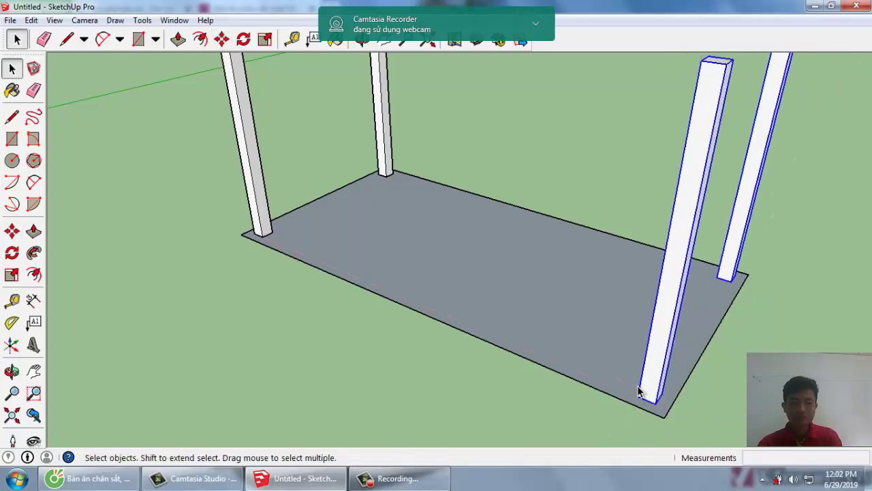
pyautogui.scroll(-2, 620, 375)
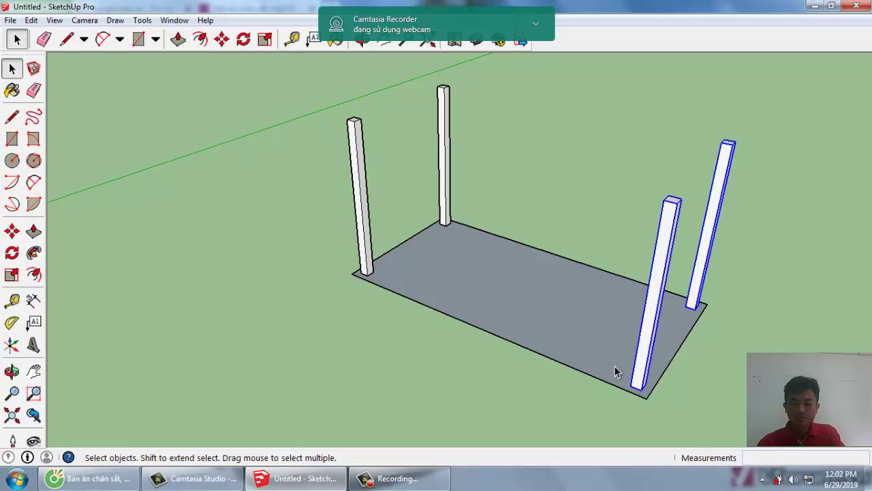
# Draw a 1400 x 700 mm rectangle over the base between the legs.
pyautogui.moveTo(614, 369); pyautogui.dragTo(649, 349, button='middle')
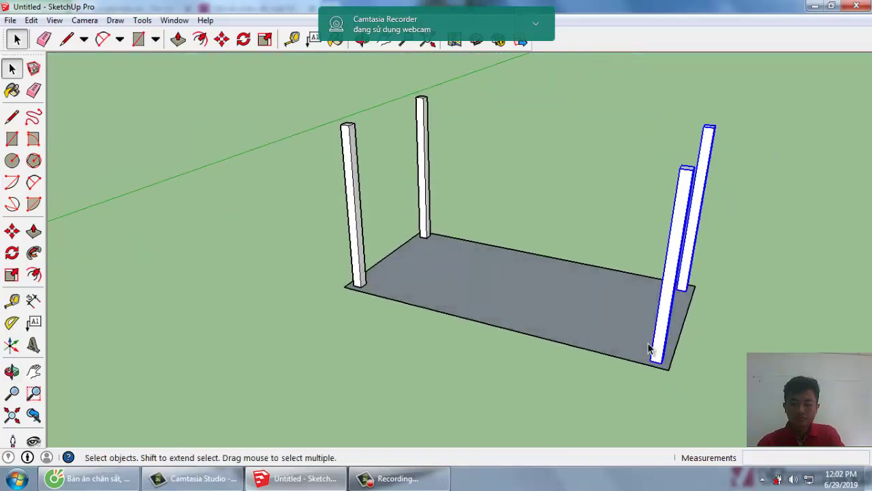
pyautogui.click(12, 139)
pyautogui.click(347, 284)
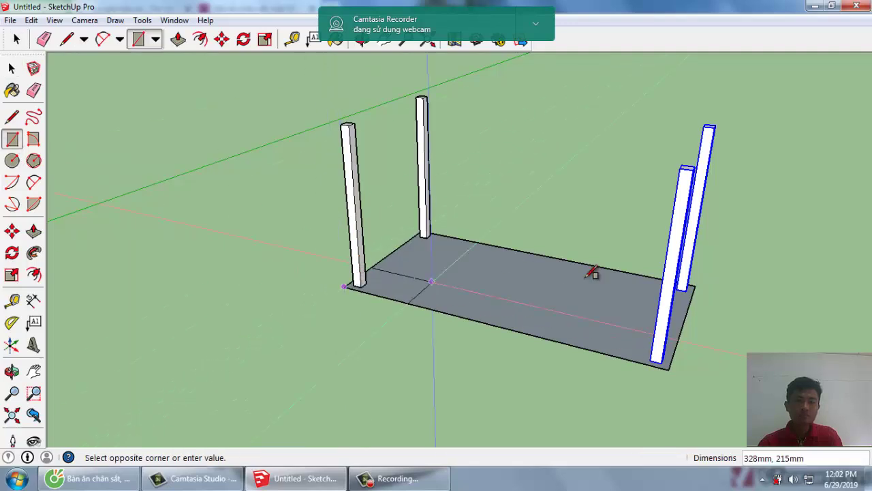
pyautogui.click(696, 281)
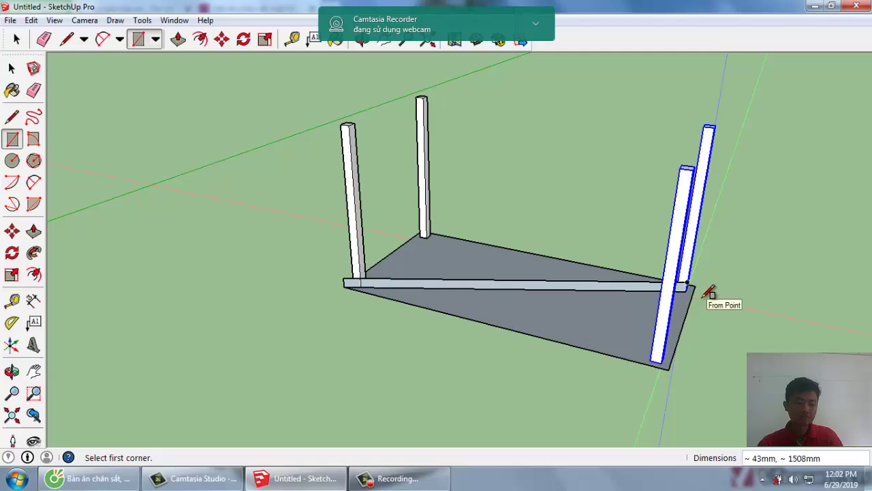
pyautogui.hotkey('ctrl', 'z')
pyautogui.scroll(3, 387, 296)
pyautogui.scroll(2, 303, 283)
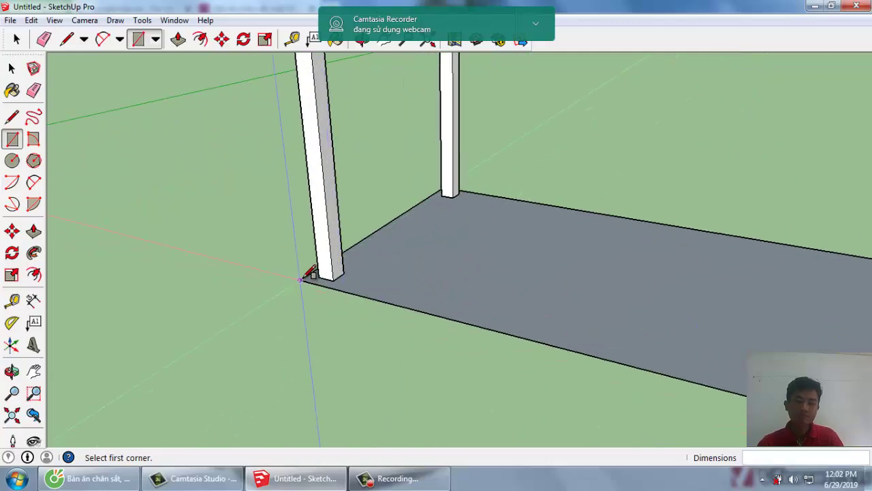
pyautogui.click(302, 280)
pyautogui.scroll(-3, 520, 293)
pyautogui.scroll(-1, 727, 326)
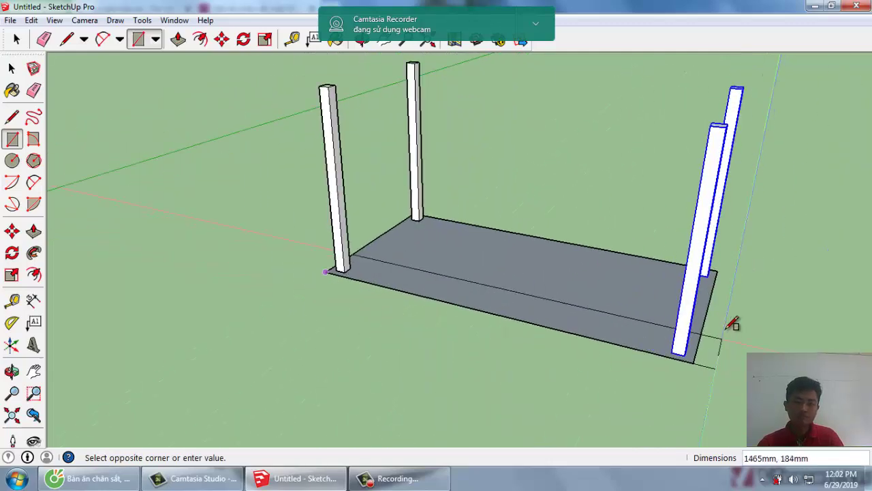
pyautogui.scroll(2, 732, 325)
pyautogui.scroll(1, 721, 279)
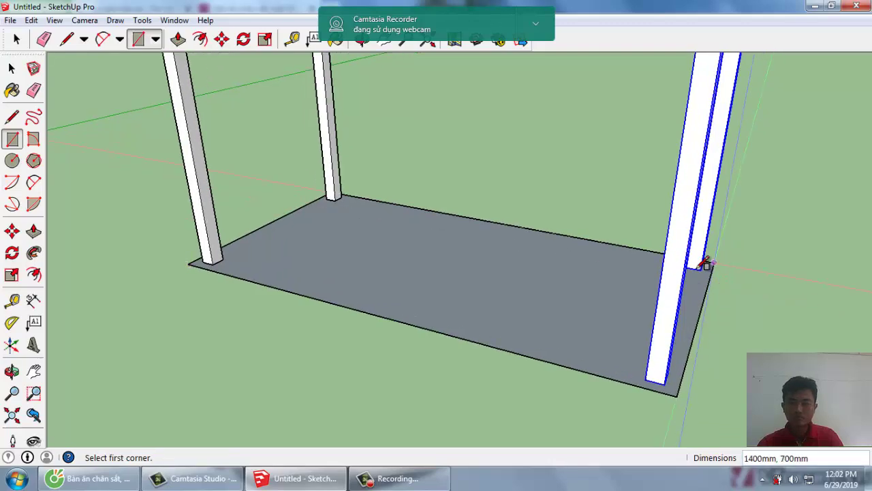
pyautogui.press('space')
# Push/Pull the rectangle into a thin board and make it a component.
pyautogui.click(567, 304)
pyautogui.press('p')
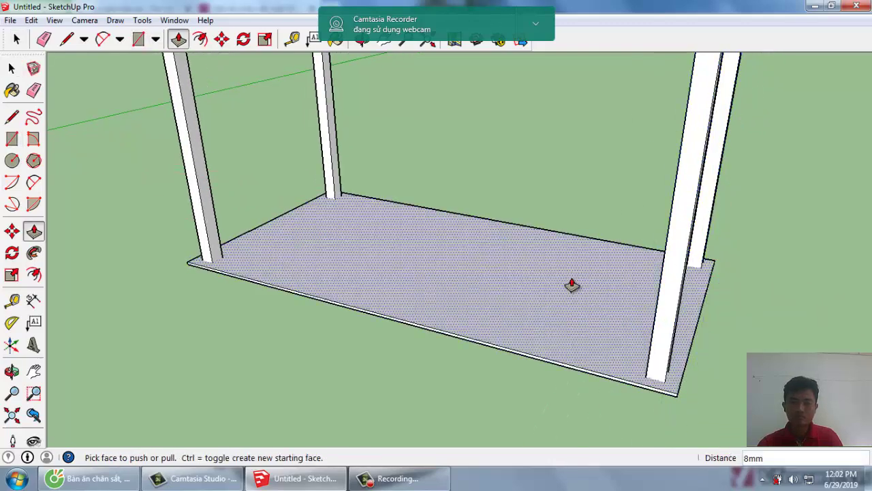
pyautogui.click(583, 293)
pyautogui.write('24')
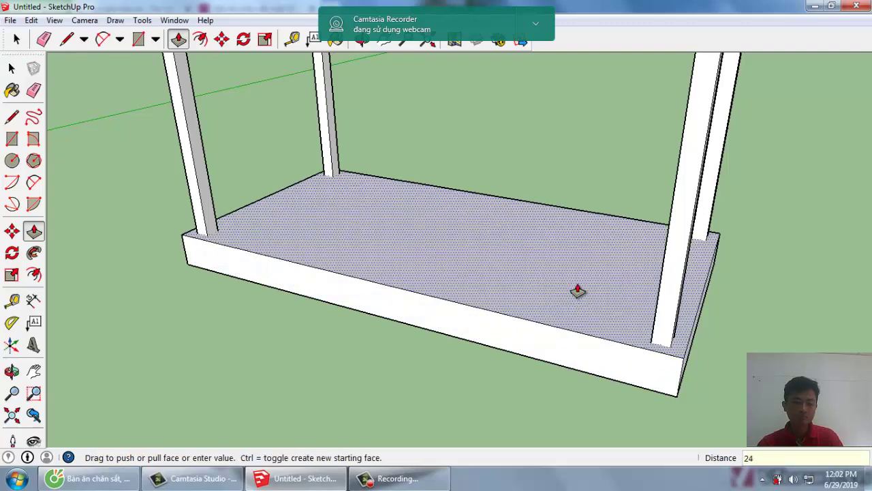
pyautogui.press('Escape')
pyautogui.press('space')
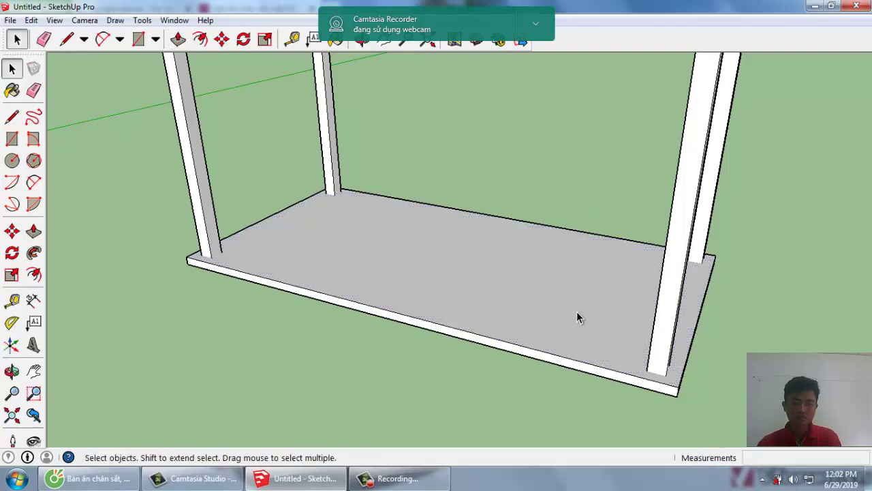
pyautogui.tripleClick(562, 326)
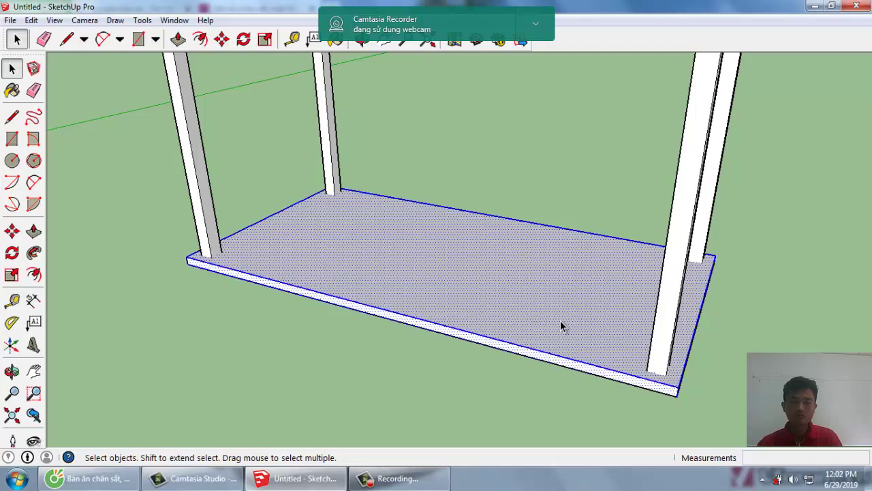
pyautogui.press('g')
pyautogui.press('Return')
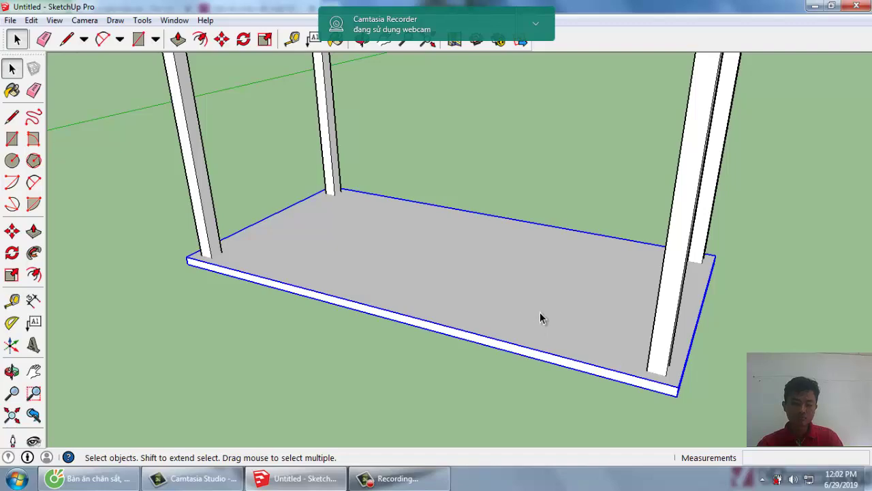
# Lift the board up the blue axis onto the four leg tops as the tabletop.
pyautogui.press('m')
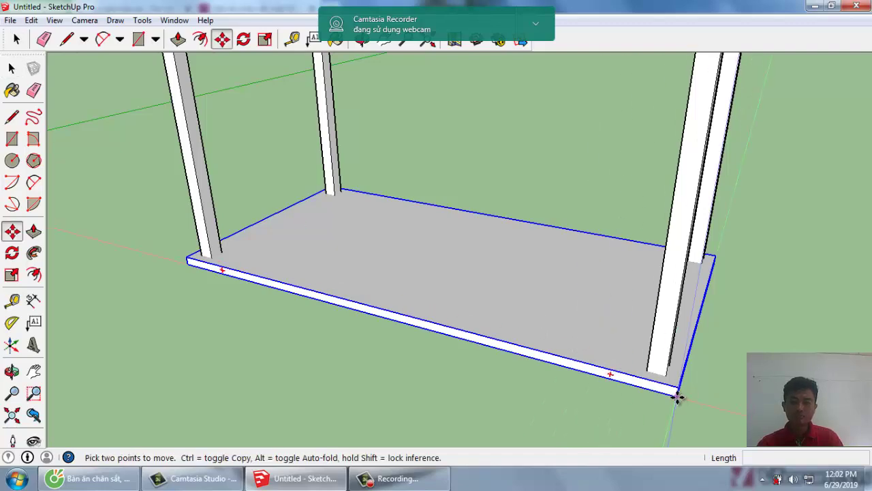
pyautogui.click(677, 397)
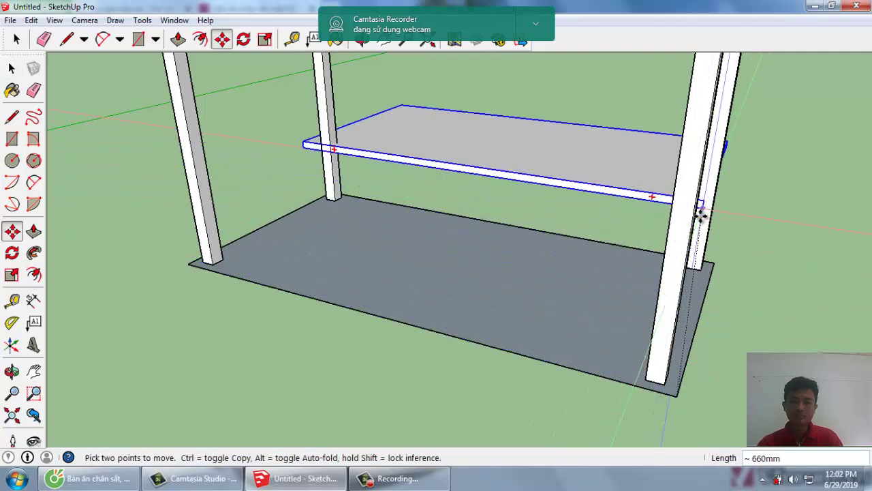
pyautogui.scroll(-5, 701, 215)
pyautogui.moveTo(671, 279); pyautogui.dragTo(558, 171, button='middle')
pyautogui.scroll(-2, 574, 230)
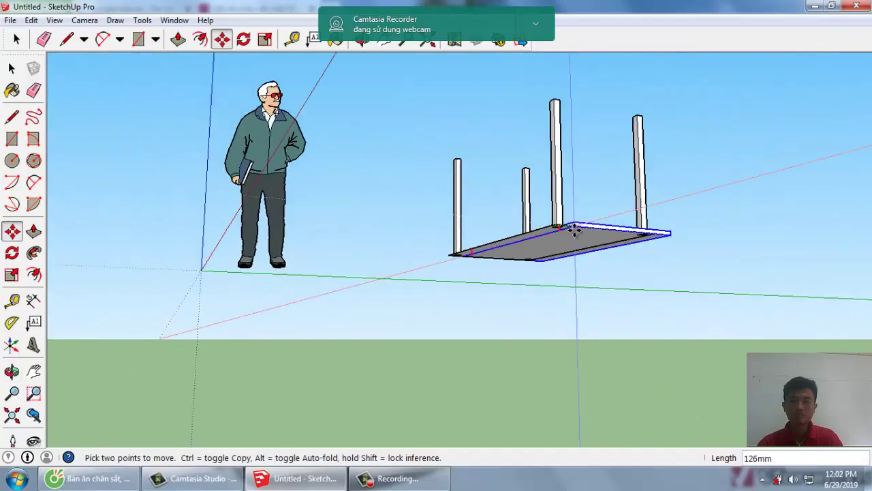
pyautogui.moveTo(574, 231); pyautogui.dragTo(580, 273, button='middle')
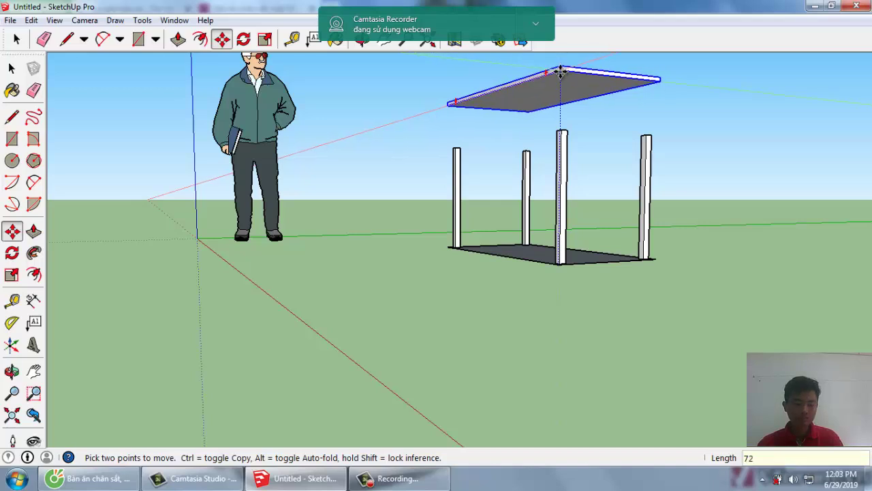
pyautogui.click(560, 71)
pyautogui.press('space')
# Orbit around the table to inspect the new tabletop from low and high angles.
pyautogui.scroll(3, 565, 175)
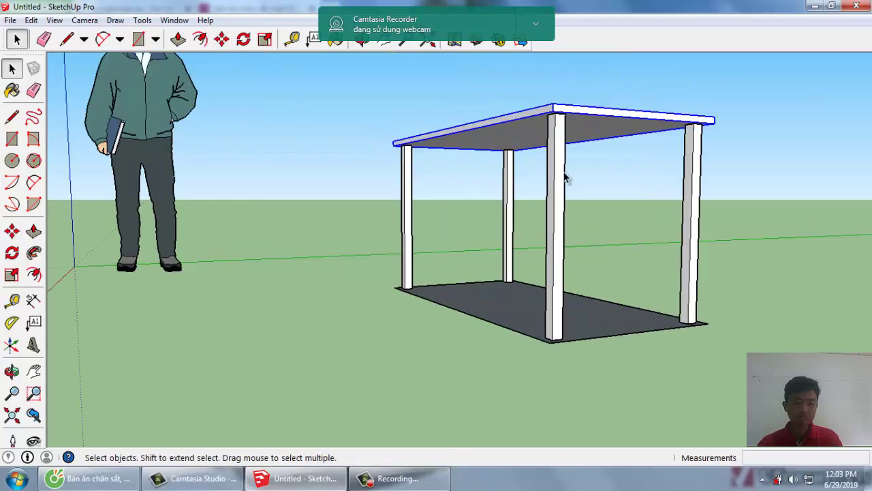
pyautogui.scroll(3, 534, 142)
pyautogui.moveTo(533, 142); pyautogui.dragTo(601, 251, button='middle')
pyautogui.scroll(-5, 399, 220)
pyautogui.scroll(-2, 695, 284)
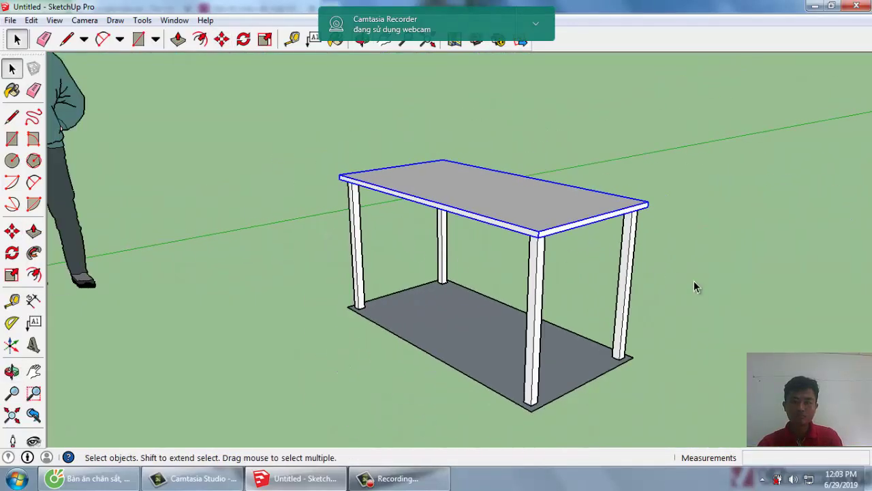
pyautogui.moveTo(502, 279); pyautogui.dragTo(566, 199, button='middle')
pyautogui.scroll(3, 507, 192)
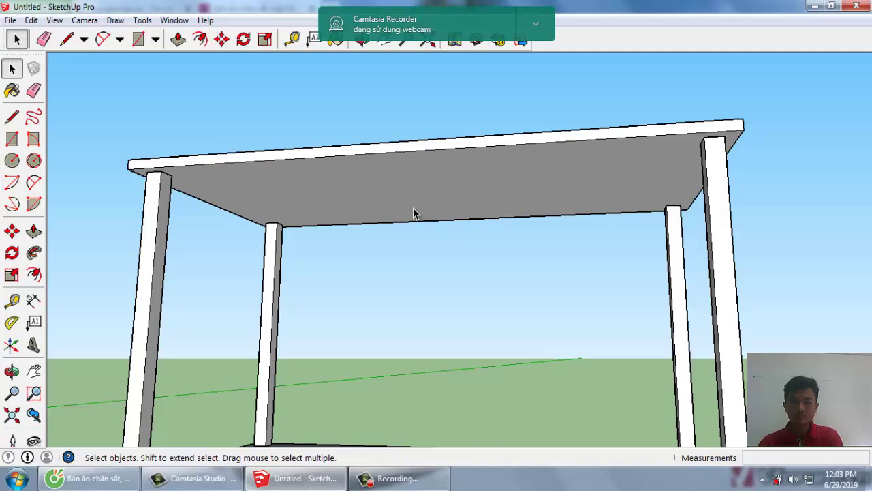
pyautogui.moveTo(413, 207); pyautogui.dragTo(312, 253, button='middle')
pyautogui.scroll(1, 215, 269)
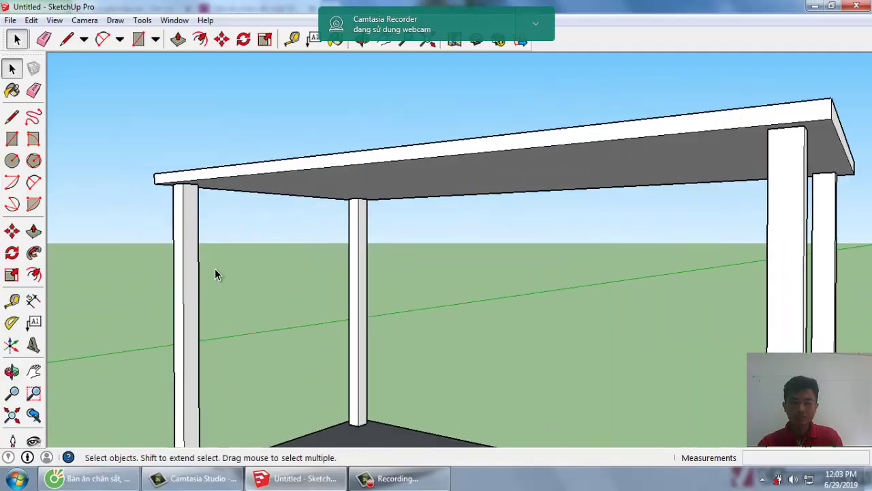
pyautogui.scroll(2, 201, 210)
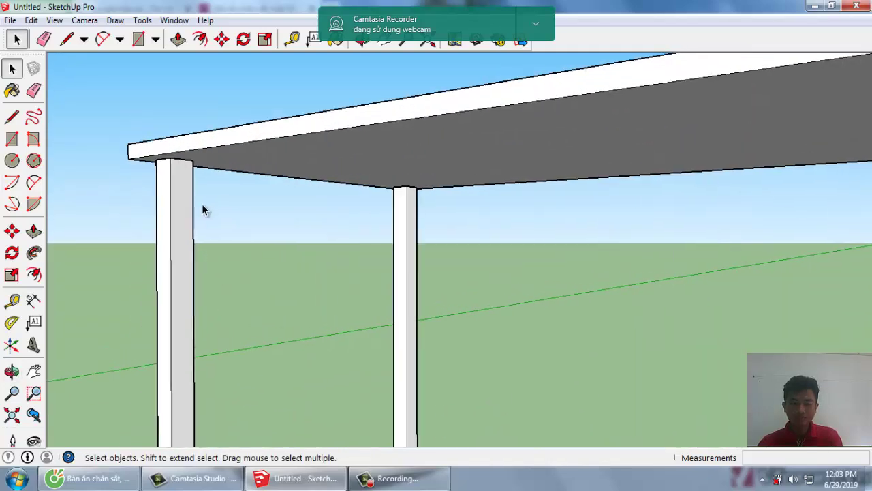
# Draw a 40 x 20 mm rectangle on top of a leg under the tabletop.
pyautogui.click(11, 138)
pyautogui.scroll(2, 160, 160)
pyautogui.click(157, 141)
pyautogui.write('40,')
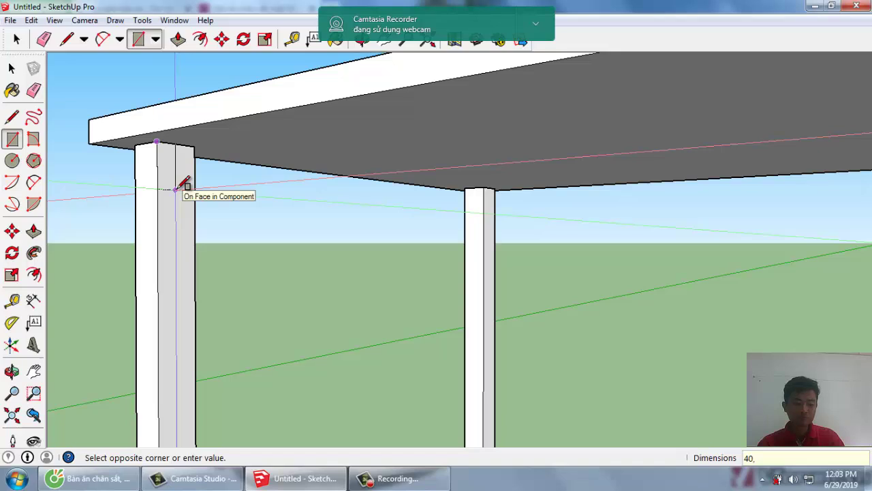
pyautogui.write('20')
pyautogui.press('Return')
pyautogui.press('space')
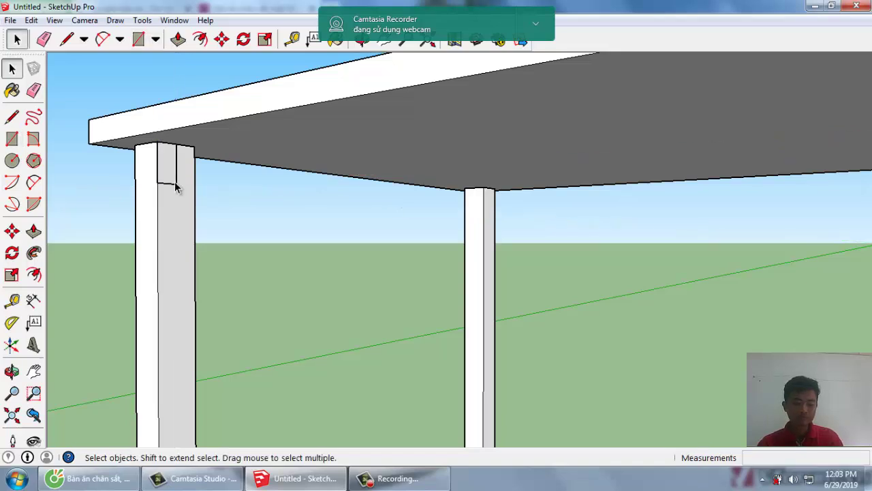
# Extrude the rectangle 1260 mm along the long side to the far leg.
pyautogui.press('p')
pyautogui.click(185, 170)
pyautogui.scroll(-3, 255, 227)
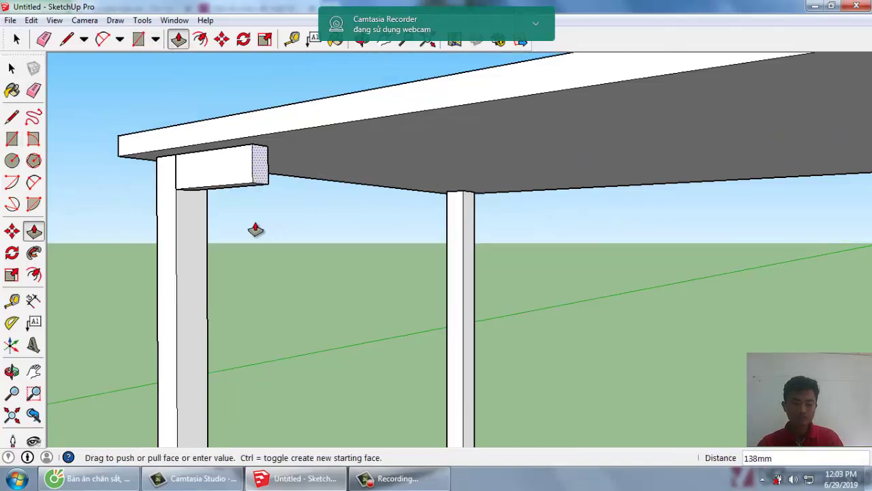
pyautogui.moveTo(265, 228); pyautogui.dragTo(566, 255, button='middle')
pyautogui.scroll(3, 785, 233)
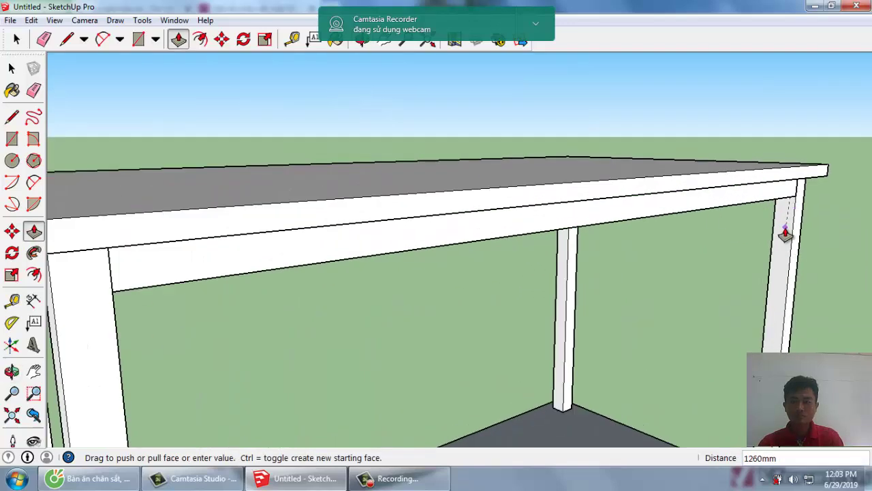
pyautogui.click(785, 233)
# Turn the new rail into a component.
pyautogui.press('space')
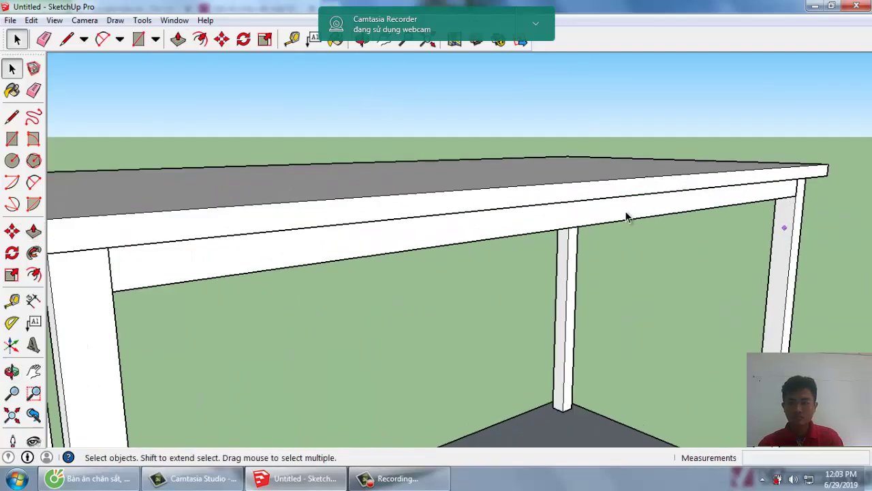
pyautogui.click(626, 215)
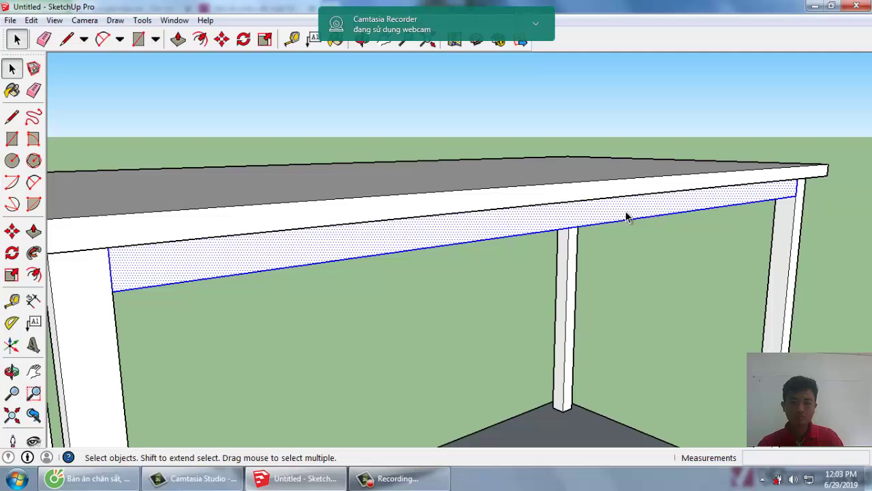
pyautogui.press('g')
pyautogui.press('Return')
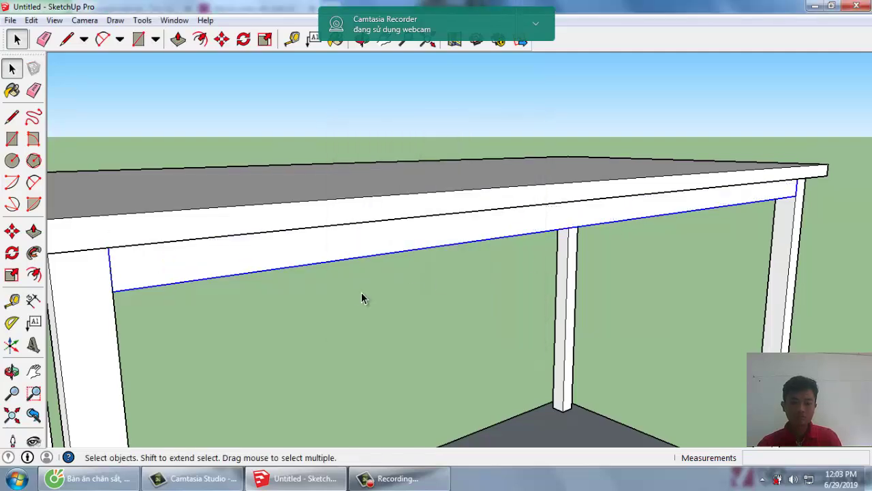
pyautogui.moveTo(362, 297)
pyautogui.mouseDown(button='middle')
pyautogui.moveTo(402, 220)
pyautogui.moveTo(525, 244)
pyautogui.moveTo(214, 237)
pyautogui.mouseUp(button='middle')
pyautogui.scroll(-5, 528, 242)
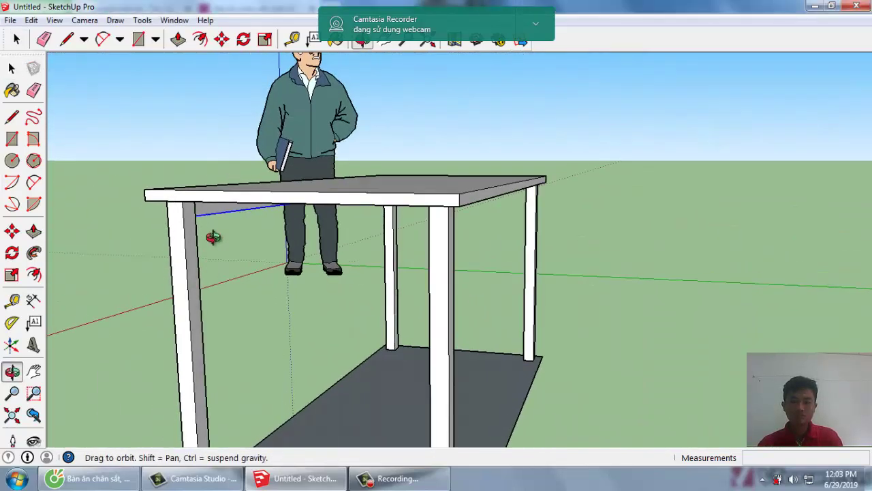
# Copy the apron rail 620 mm across, snapped to the opposite post's corner.
pyautogui.scroll(3, 306, 252)
pyautogui.scroll(5, 398, 261)
pyautogui.scroll(3, 397, 261)
pyautogui.moveTo(440, 266)
pyautogui.mouseDown(button='middle')
pyautogui.moveTo(292, 278)
pyautogui.moveTo(359, 228)
pyautogui.mouseUp(button='middle')
pyautogui.press('m')
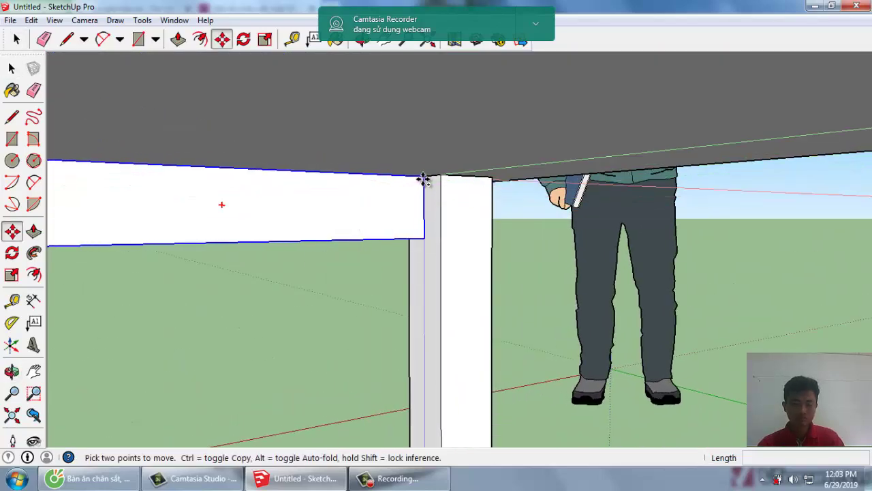
pyautogui.click(424, 177)
pyautogui.press('ctrl')
pyautogui.scroll(5, 366, 276)
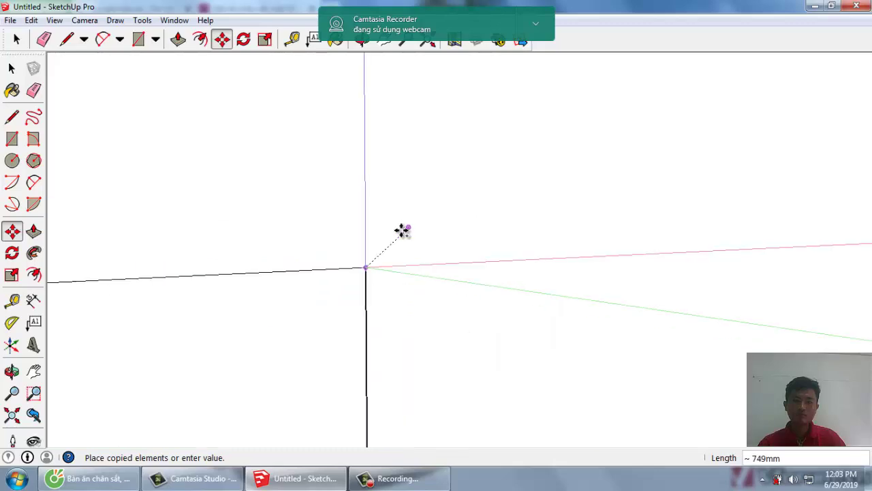
pyautogui.scroll(-3, 385, 227)
pyautogui.scroll(3, 602, 259)
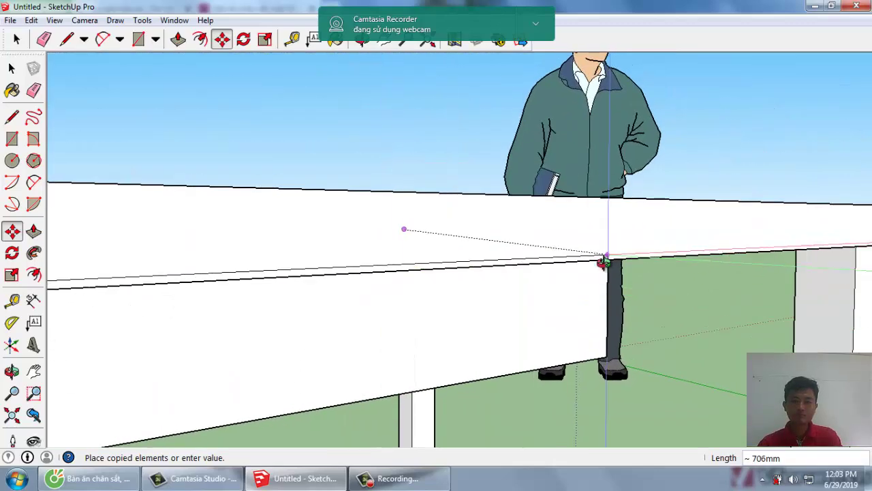
pyautogui.moveTo(602, 259)
pyautogui.mouseDown(button='middle')
pyautogui.moveTo(448, 216)
pyautogui.moveTo(704, 240)
pyautogui.mouseUp(button='middle')
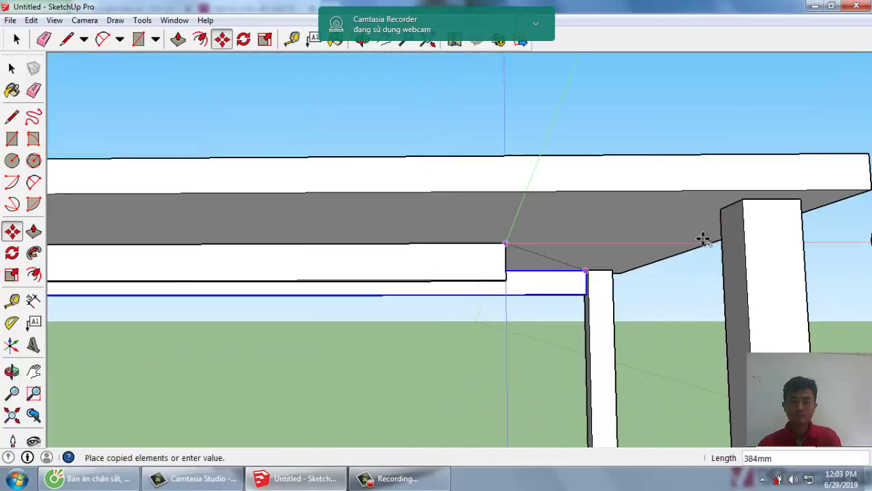
pyautogui.click(743, 203)
pyautogui.moveTo(779, 259)
pyautogui.mouseDown(button='middle')
pyautogui.moveTo(541, 278)
pyautogui.moveTo(559, 271)
pyautogui.moveTo(479, 243)
pyautogui.moveTo(744, 247)
pyautogui.mouseUp(button='middle')
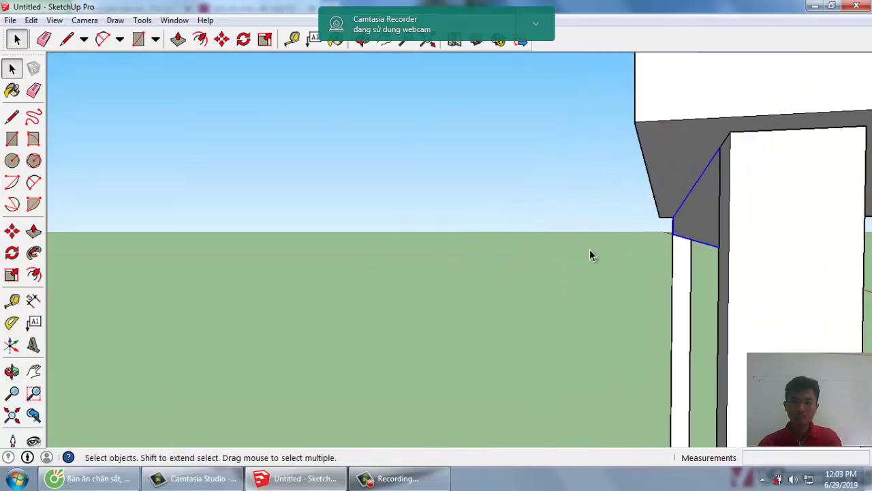
pyautogui.moveTo(589, 249)
pyautogui.mouseDown(button='middle')
pyautogui.moveTo(843, 305)
pyautogui.moveTo(266, 233)
pyautogui.moveTo(506, 214)
pyautogui.moveTo(525, 177)
pyautogui.mouseUp(button='middle')
pyautogui.scroll(3, 525, 178)
pyautogui.scroll(2, 464, 194)
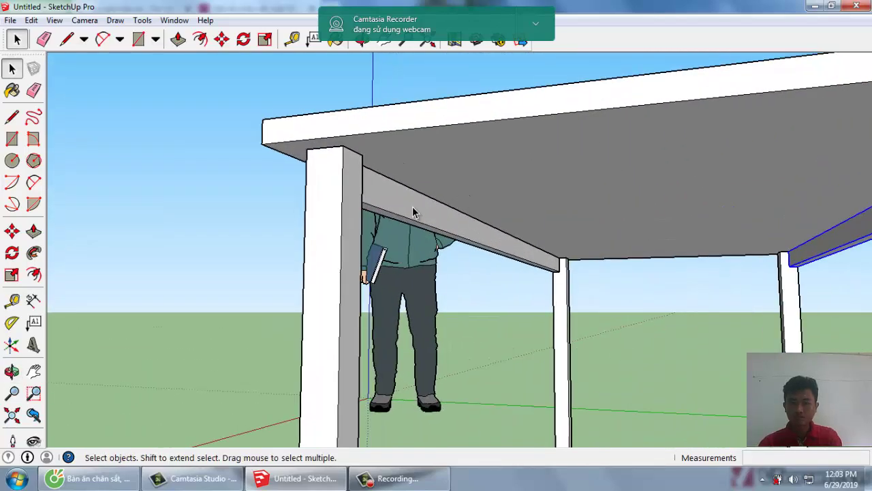
# Draw a first rectangle on the post top and start pulling it, then undo it.
pyautogui.press('r')
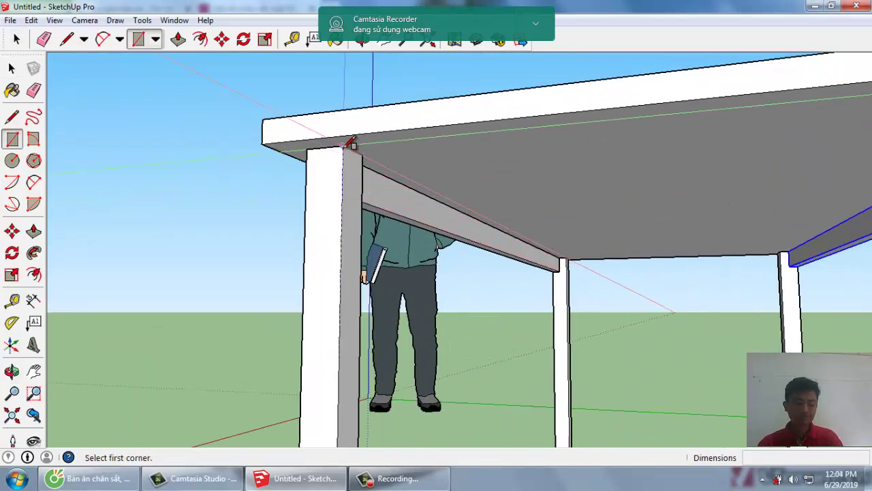
pyautogui.click(342, 146)
pyautogui.moveTo(338, 195)
pyautogui.mouseDown(button='middle')
pyautogui.moveTo(317, 230)
pyautogui.moveTo(362, 195)
pyautogui.mouseUp(button='middle')
pyautogui.scroll(1, 361, 188)
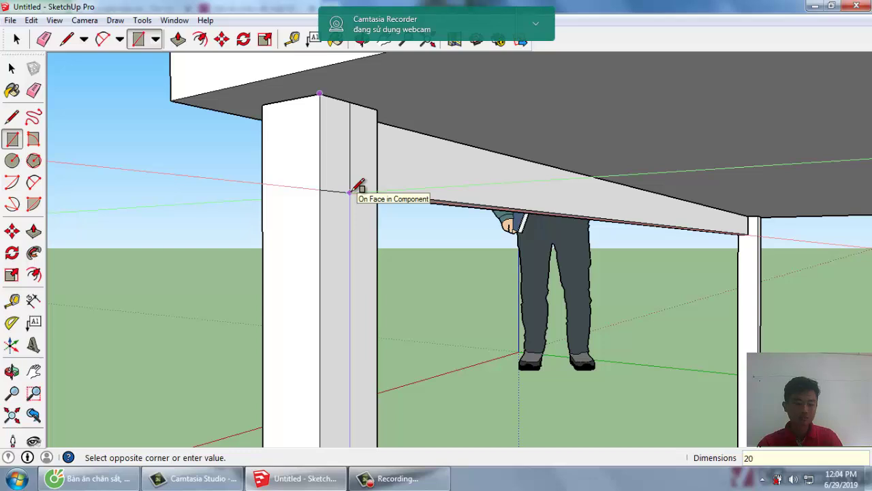
pyautogui.click(350, 191)
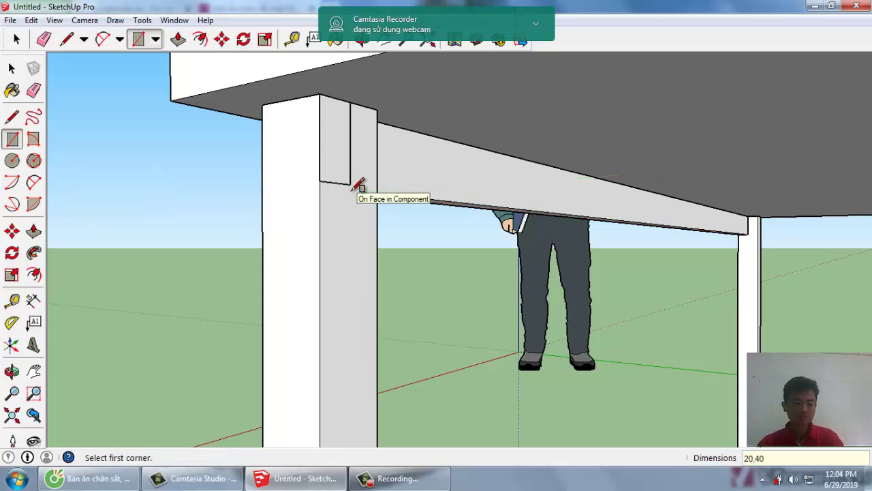
pyautogui.press('space')
pyautogui.click(338, 158)
pyautogui.press('p')
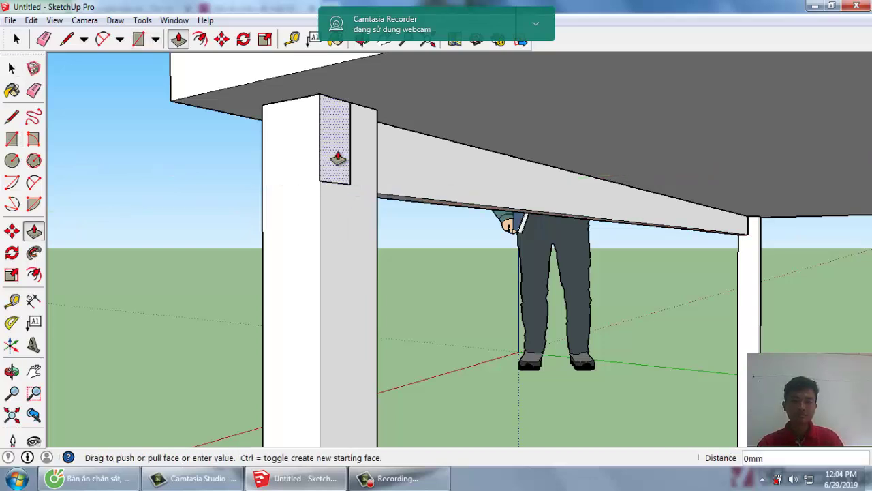
pyautogui.click(340, 157)
pyautogui.hotkey('ctrl', 'z')
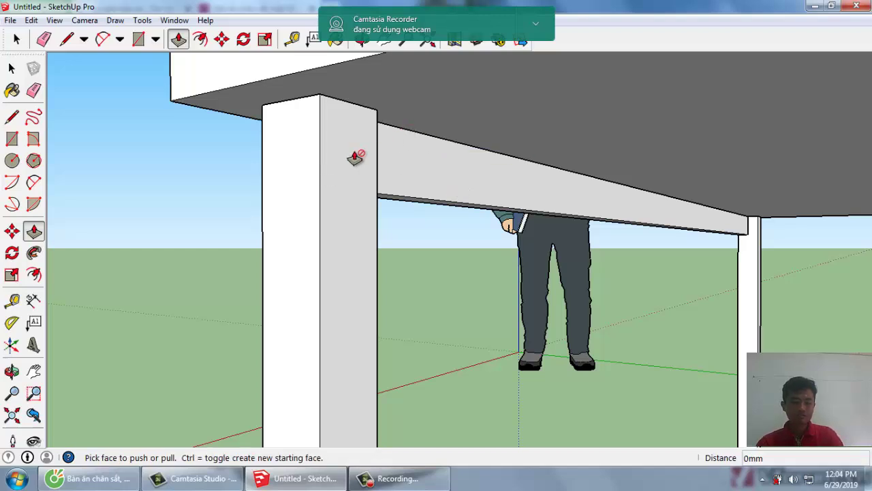
# Redraw the 40 by 20 rectangle on the post's upper face beside the apron.
pyautogui.press('space')
pyautogui.click(353, 150)
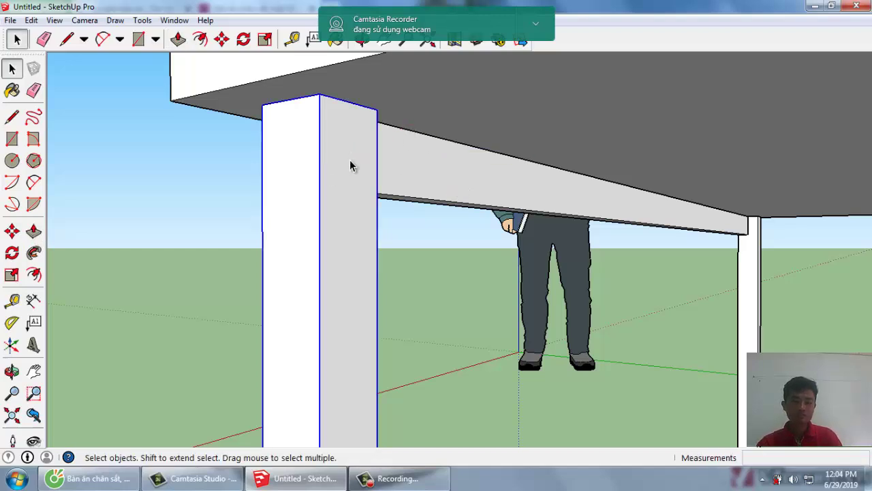
pyautogui.scroll(-1, 349, 165)
pyautogui.click(12, 138)
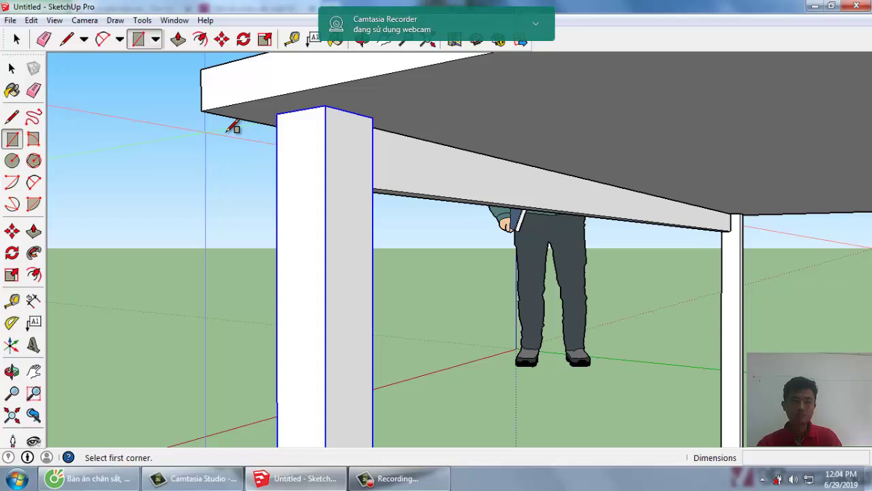
pyautogui.click(325, 107)
pyautogui.write('40,2')
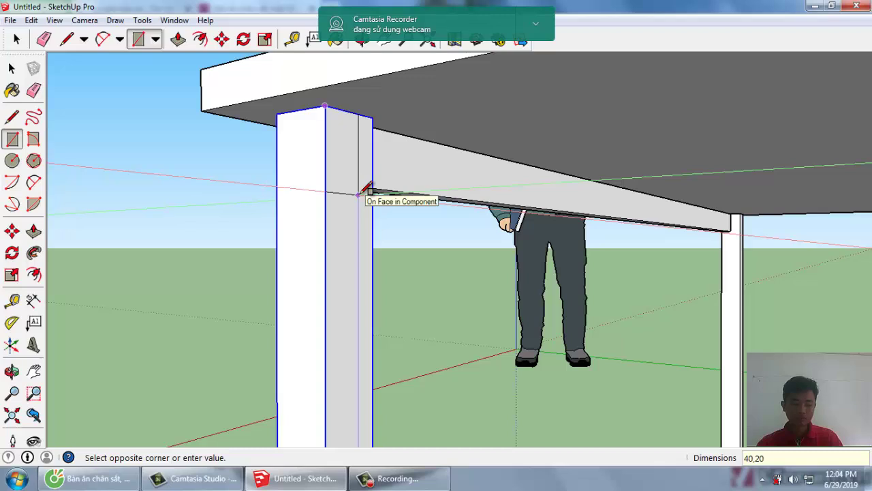
pyautogui.click(359, 195)
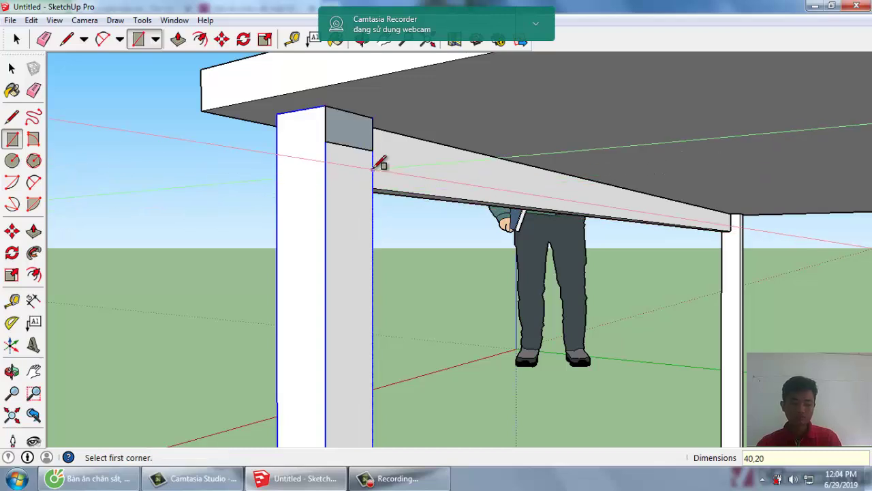
pyautogui.scroll(1, 355, 129)
pyautogui.click(311, 86)
pyautogui.write('20,4')
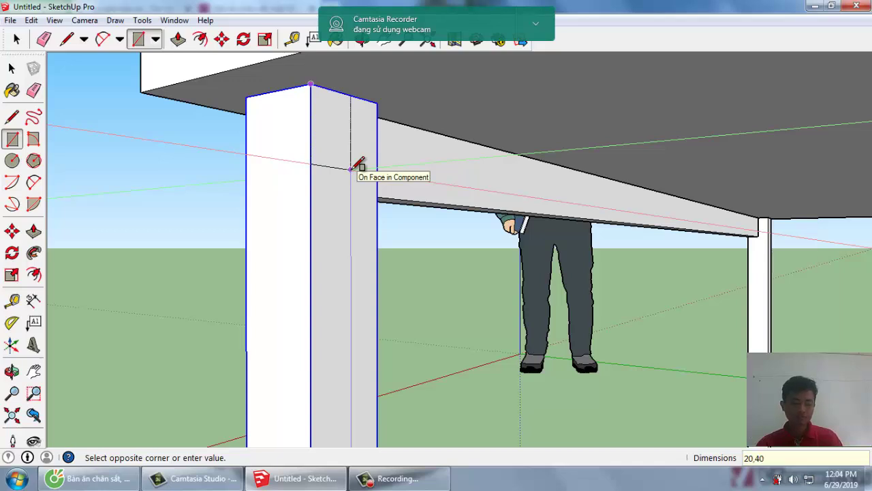
pyautogui.click(351, 168)
# Select the new rectangle face and begin pushing it about 10mm.
pyautogui.press('space')
pyautogui.click(339, 158)
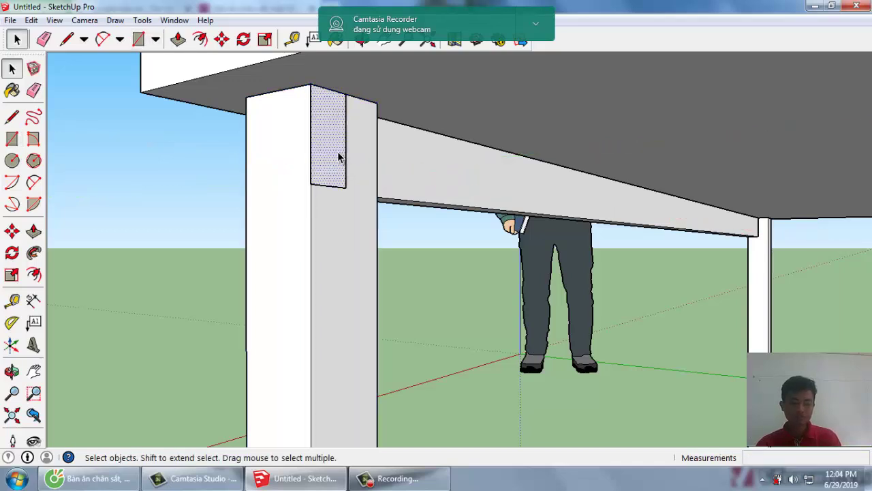
pyautogui.press('p')
pyautogui.click(335, 156)
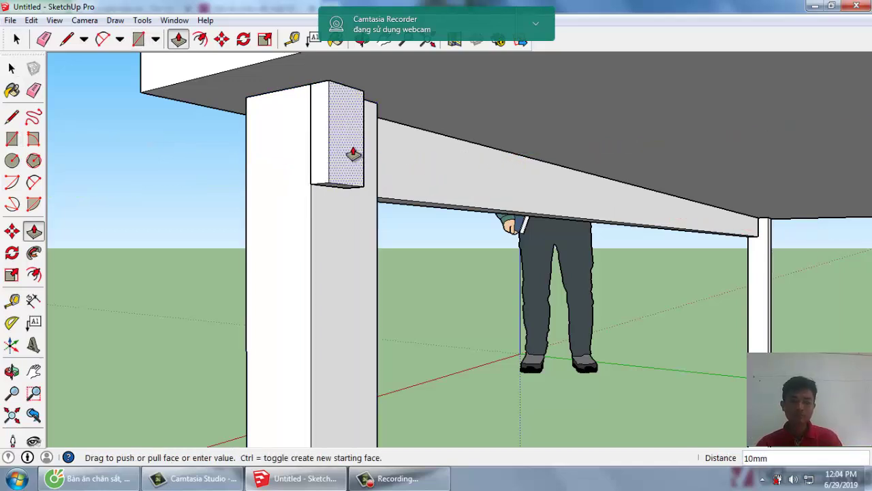
pyautogui.scroll(-1, 417, 179)
pyautogui.scroll(-3, 316, 181)
pyautogui.scroll(-3, 308, 185)
# Cancel the push/pull and turn the apron beam into a component.
pyautogui.moveTo(307, 184); pyautogui.dragTo(780, 195, button='middle')
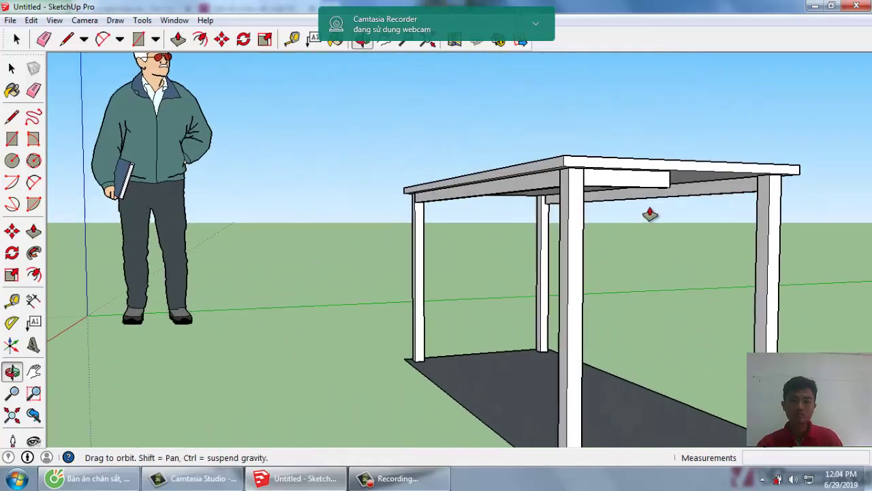
pyautogui.scroll(3, 781, 195)
pyautogui.scroll(2, 752, 201)
pyautogui.press('Escape')
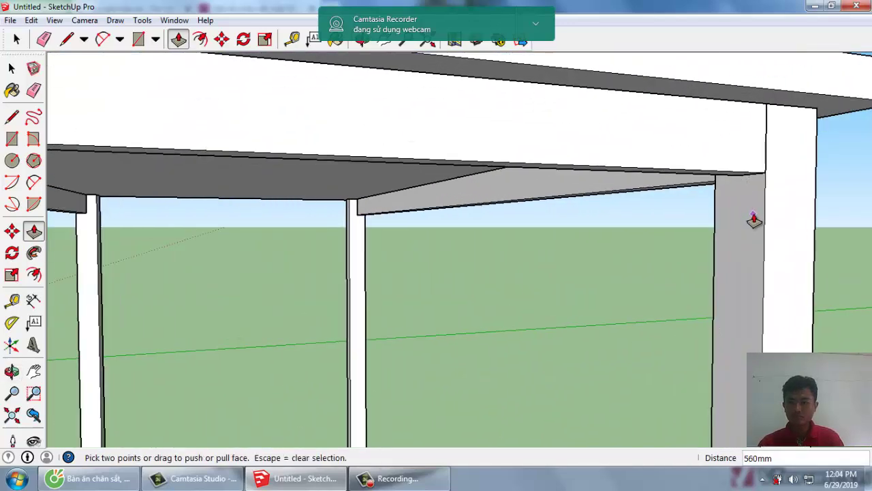
pyautogui.press('space')
pyautogui.doubleClick(702, 161)
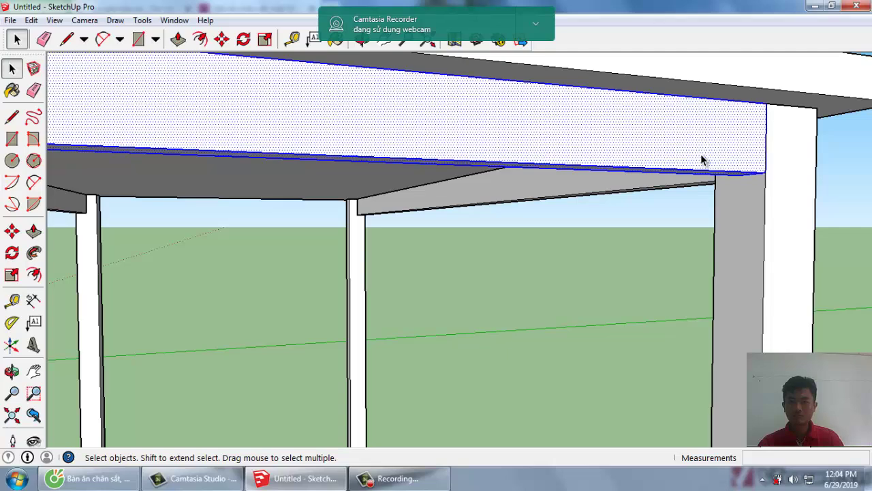
pyautogui.press('g')
pyautogui.press('Return')
# Copy the beam component 1320mm to the right rear post's corner under the tabletop.
pyautogui.moveTo(703, 161)
pyautogui.mouseDown(button='middle')
pyautogui.moveTo(618, 187)
pyautogui.moveTo(454, 200)
pyautogui.moveTo(561, 197)
pyautogui.moveTo(482, 205)
pyautogui.mouseUp(button='middle')
pyautogui.scroll(1, 481, 221)
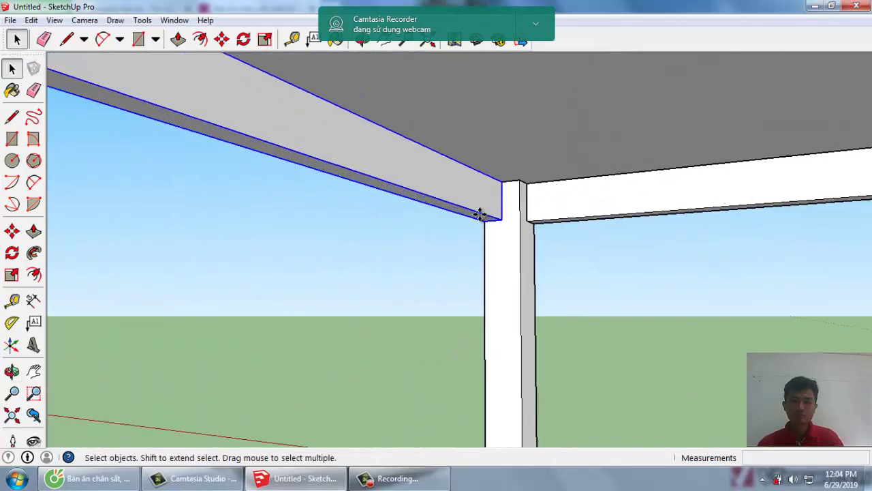
pyautogui.press('m')
pyautogui.keyDown('ctrl'); pyautogui.click(502, 179); pyautogui.keyUp('ctrl')
pyautogui.scroll(-2, 464, 225)
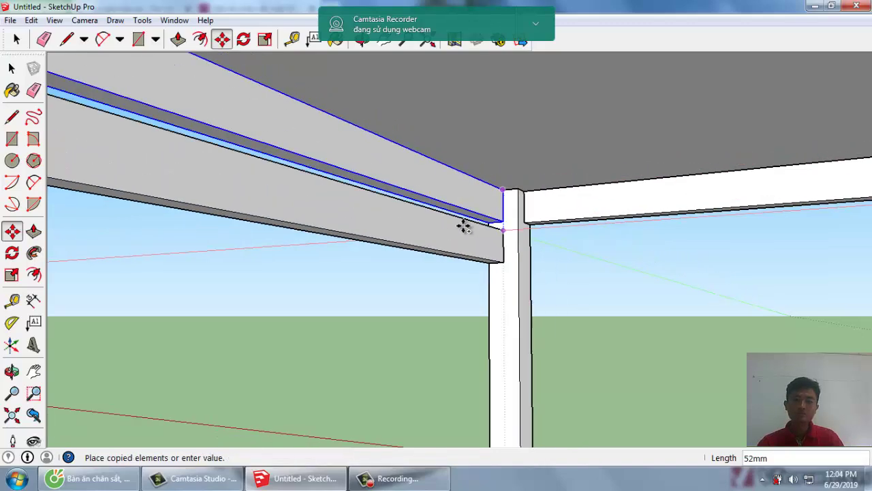
pyautogui.scroll(-3, 405, 213)
pyautogui.scroll(-3, 396, 214)
pyautogui.scroll(1, 681, 229)
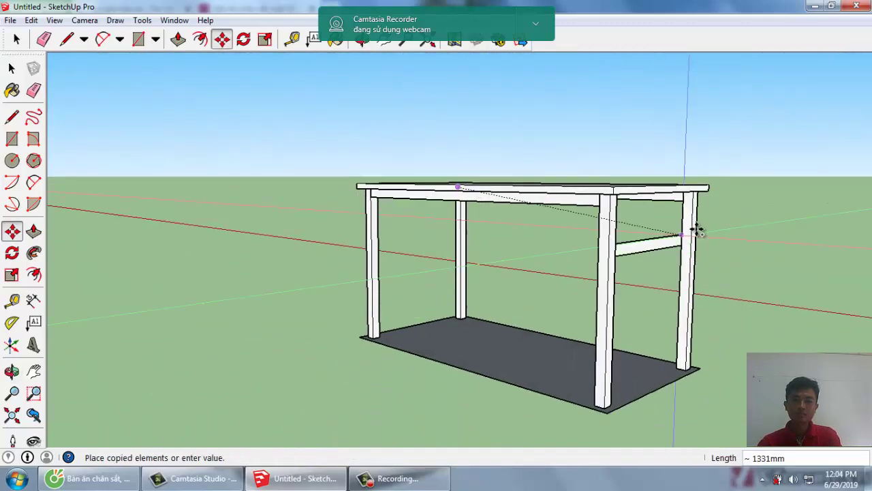
pyautogui.scroll(2, 697, 227)
pyautogui.scroll(3, 686, 200)
pyautogui.scroll(2, 677, 187)
pyautogui.moveTo(685, 156); pyautogui.dragTo(698, 132, button='middle')
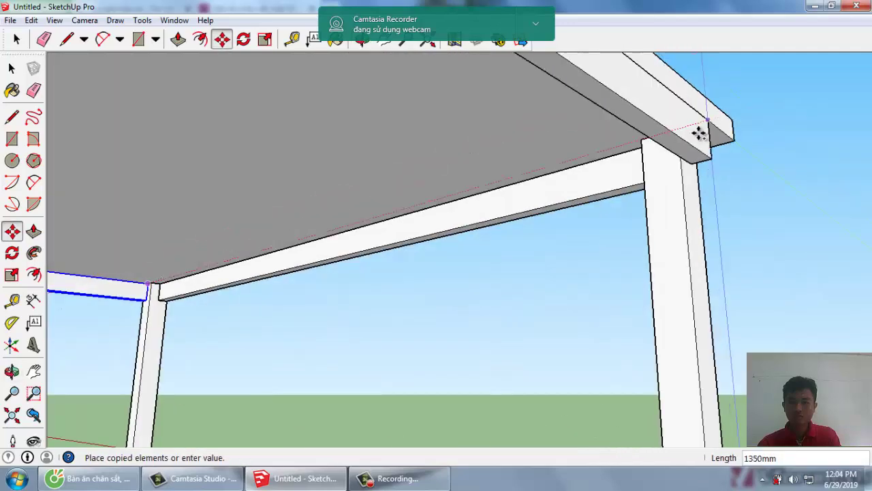
pyautogui.click(684, 130)
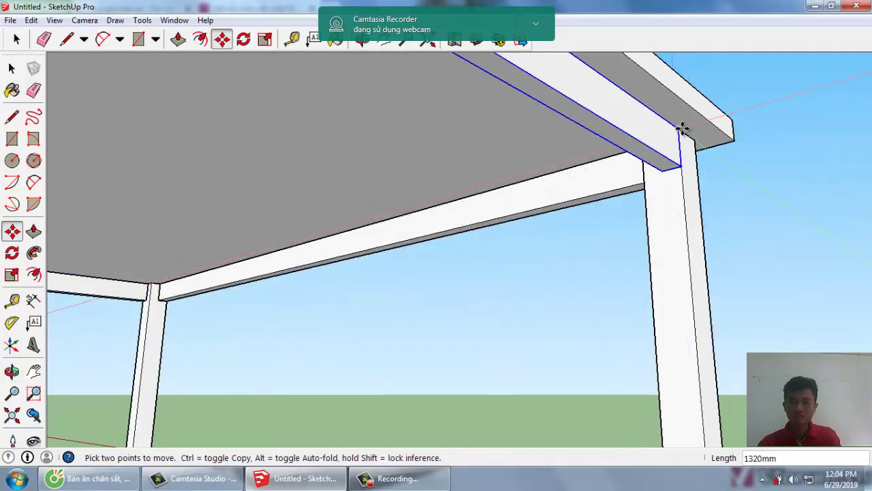
pyautogui.moveTo(697, 165); pyautogui.dragTo(747, 182, button='middle')
pyautogui.scroll(-10, 613, 181)
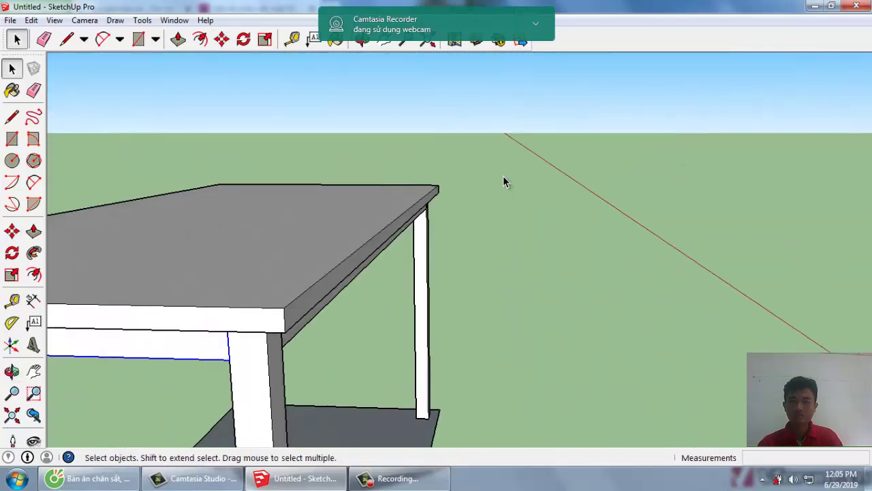
pyautogui.moveTo(589, 252)
pyautogui.mouseDown(button='middle')
pyautogui.moveTo(447, 230)
pyautogui.moveTo(609, 256)
pyautogui.moveTo(312, 249)
pyautogui.moveTo(464, 253)
pyautogui.mouseUp(button='middle')
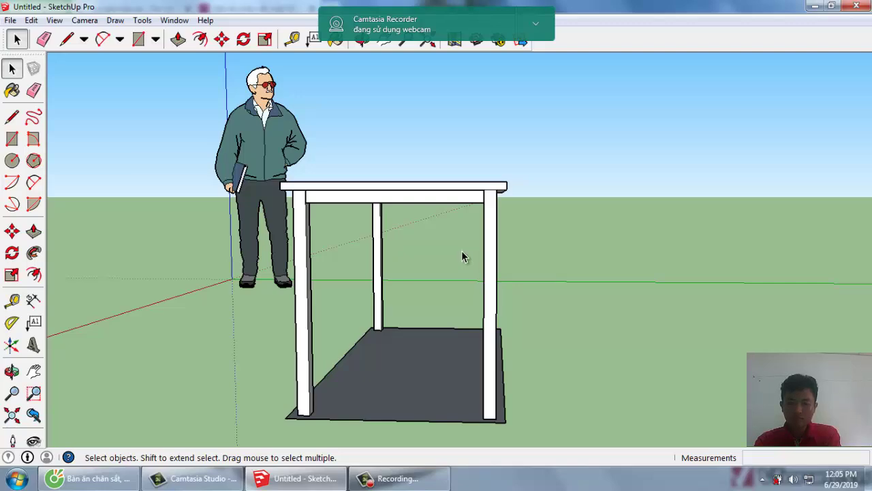
pyautogui.moveTo(463, 293)
pyautogui.mouseDown(button='middle')
pyautogui.moveTo(518, 286)
pyautogui.moveTo(682, 341)
pyautogui.moveTo(627, 302)
pyautogui.moveTo(461, 312)
pyautogui.mouseUp(button='middle')
pyautogui.scroll(-3, 440, 281)
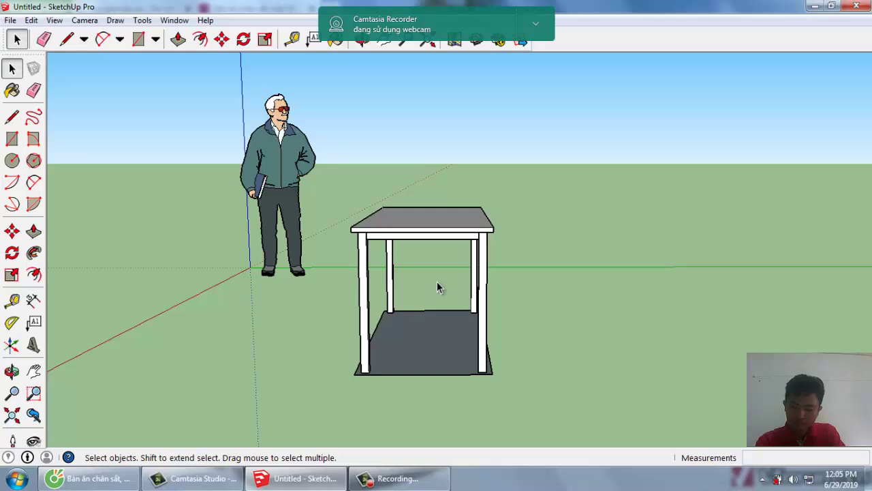
pyautogui.moveTo(475, 341)
pyautogui.mouseDown(button='middle')
pyautogui.moveTo(235, 312)
pyautogui.moveTo(596, 258)
pyautogui.moveTo(209, 264)
pyautogui.moveTo(601, 312)
pyautogui.moveTo(375, 331)
pyautogui.mouseUp(button='middle')
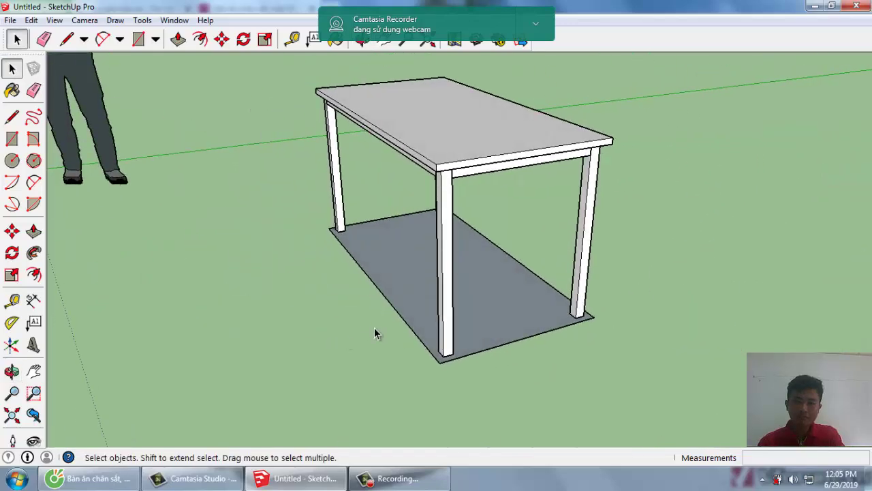
pyautogui.click(12, 138)
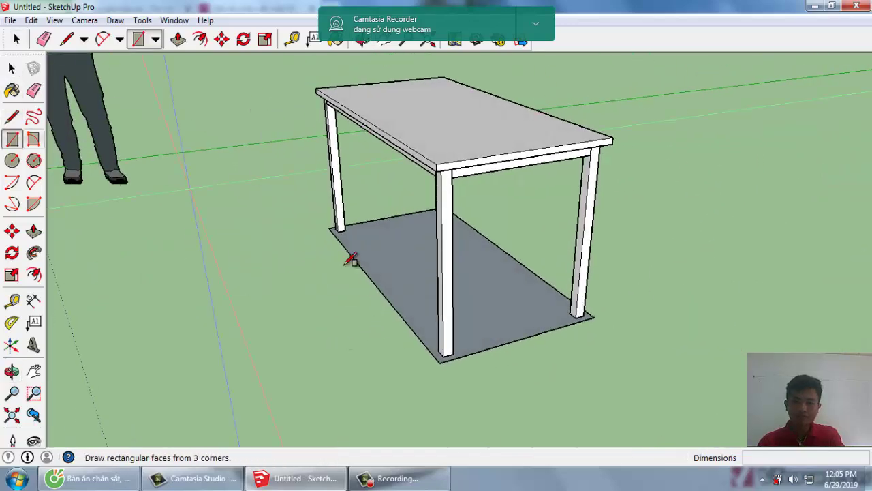
# Draw a 400 by 400 square pad from the table's base corner.
pyautogui.click(440, 360)
pyautogui.write('400,4')
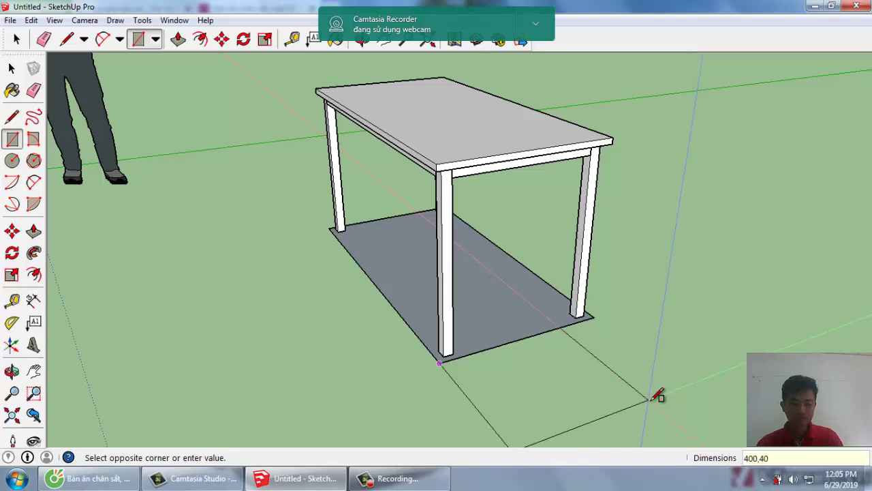
pyautogui.write('0')
pyautogui.press('Return')
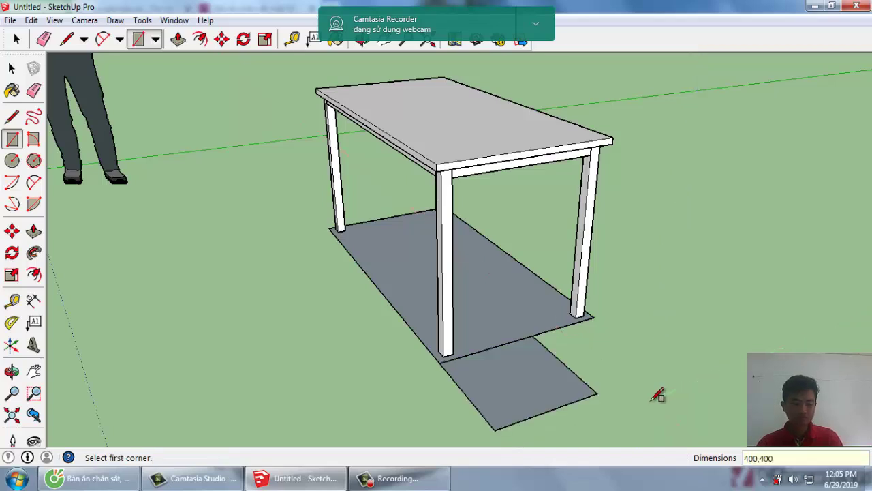
pyautogui.press('space')
pyautogui.scroll(3, 506, 396)
pyautogui.moveTo(526, 393); pyautogui.dragTo(614, 380, button='middle')
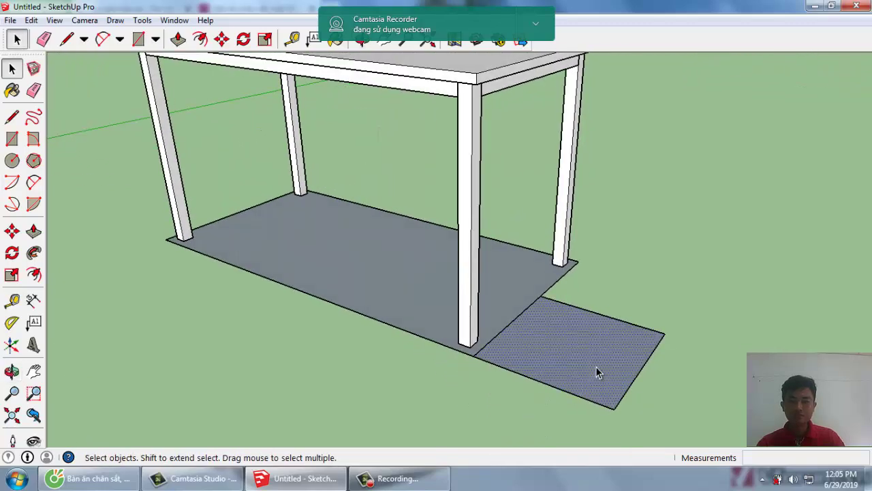
# Make the square pad its own component.
pyautogui.doubleClick(595, 372)
pyautogui.press('g')
pyautogui.press('Return')
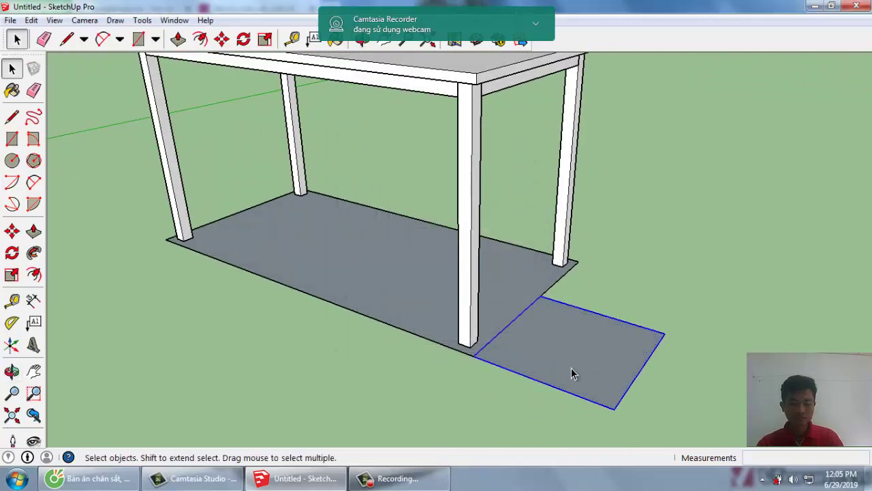
# Move the pad component 150mm away from the table's base slab.
pyautogui.press('m')
pyautogui.click(474, 353)
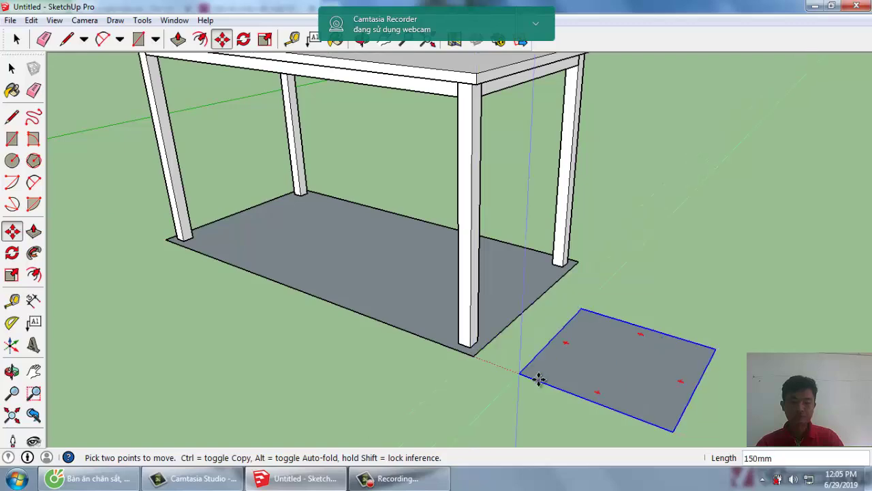
pyautogui.click(557, 382)
pyautogui.press('space')
pyautogui.scroll(1, 606, 376)
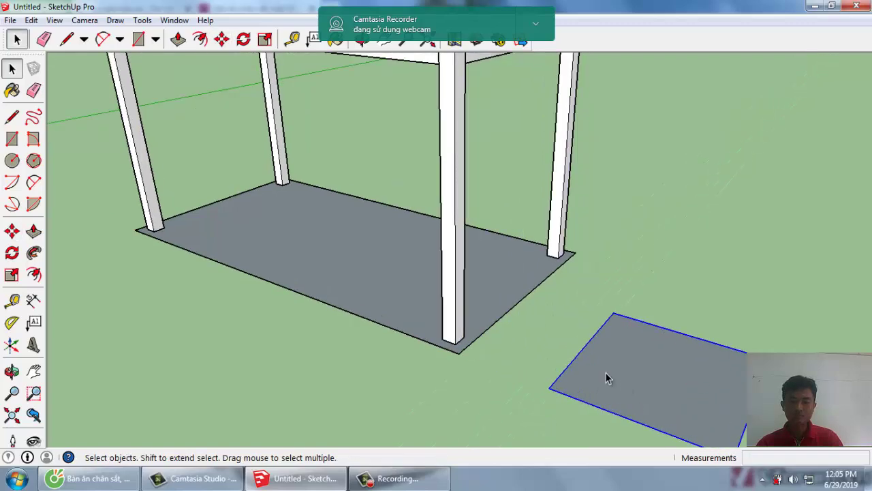
pyautogui.scroll(-2, 611, 376)
pyautogui.scroll(1, 695, 374)
pyautogui.scroll(1, 686, 350)
pyautogui.scroll(1, 689, 343)
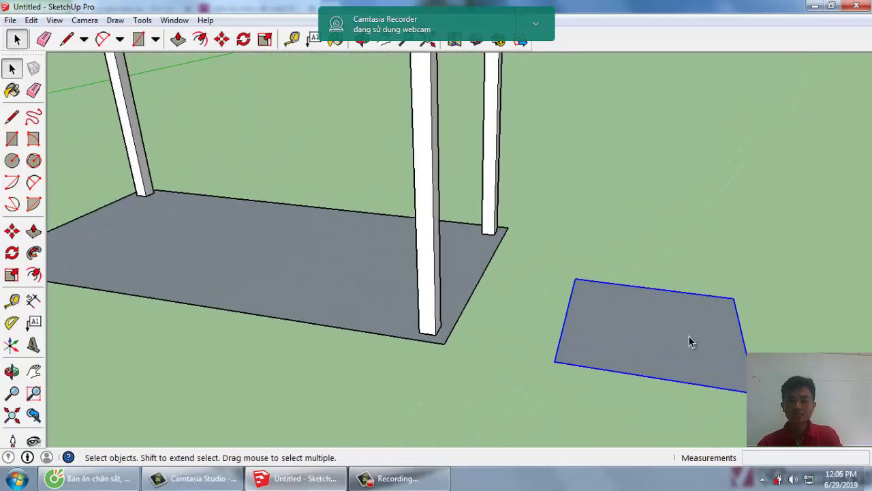
pyautogui.scroll(1, 689, 343)
pyautogui.moveTo(766, 311)
pyautogui.mouseDown(button='middle')
pyautogui.moveTo(535, 350)
pyautogui.moveTo(514, 296)
pyautogui.mouseUp(button='middle')
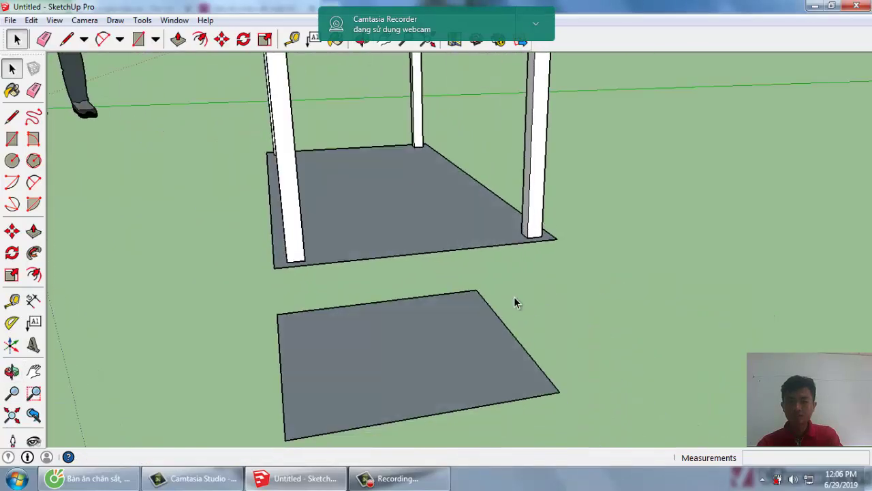
pyautogui.scroll(-1, 514, 296)
pyautogui.scroll(1, 477, 344)
pyautogui.moveTo(459, 354); pyautogui.dragTo(604, 377, button='middle')
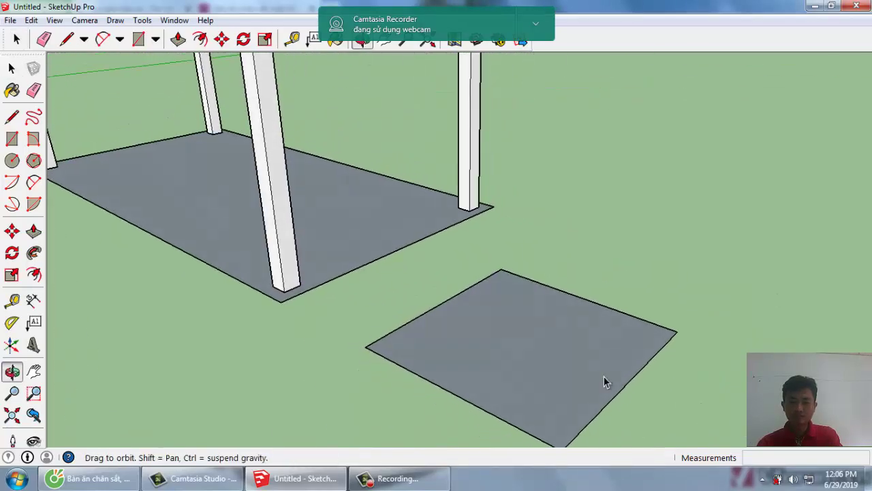
pyautogui.click(11, 143)
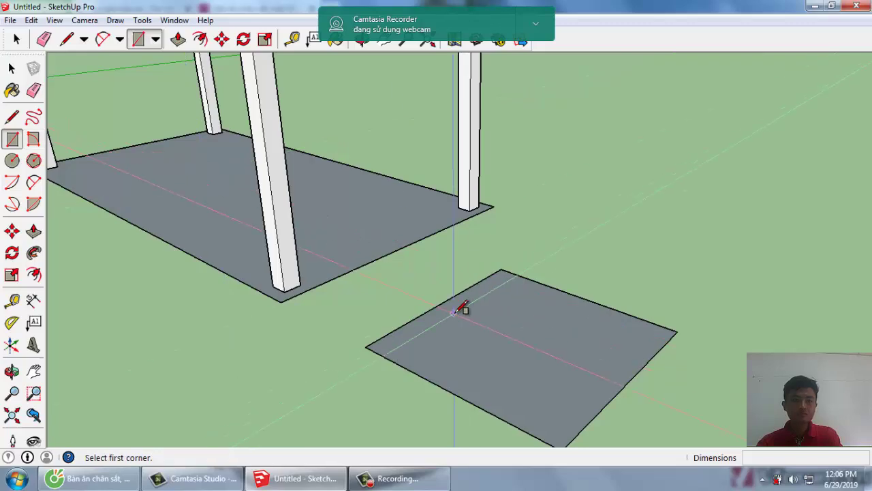
# Draw a 25 by 25 square at one corner of the chair pad.
pyautogui.moveTo(463, 306)
pyautogui.mouseDown(button='middle')
pyautogui.moveTo(510, 334)
pyautogui.moveTo(183, 324)
pyautogui.mouseUp(button='middle')
pyautogui.scroll(2, 292, 390)
pyautogui.scroll(1, 452, 359)
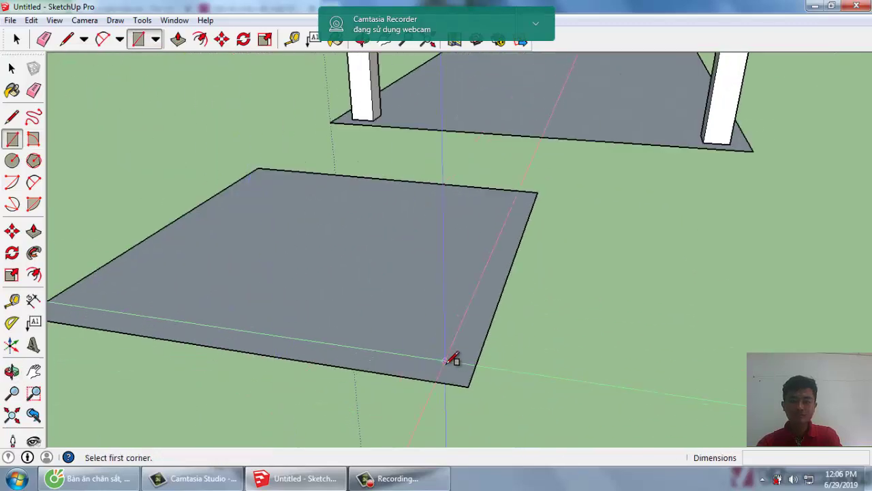
pyautogui.click(467, 386)
pyautogui.write('25,25')
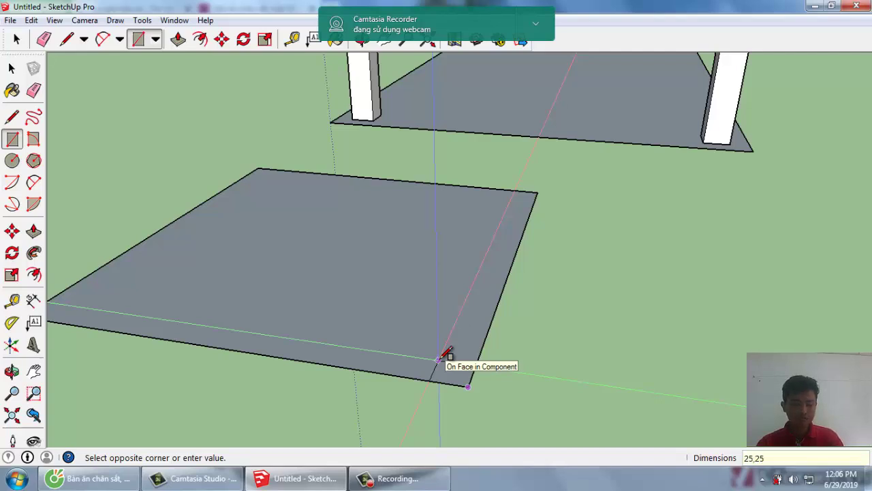
pyautogui.press('Return')
pyautogui.press('space')
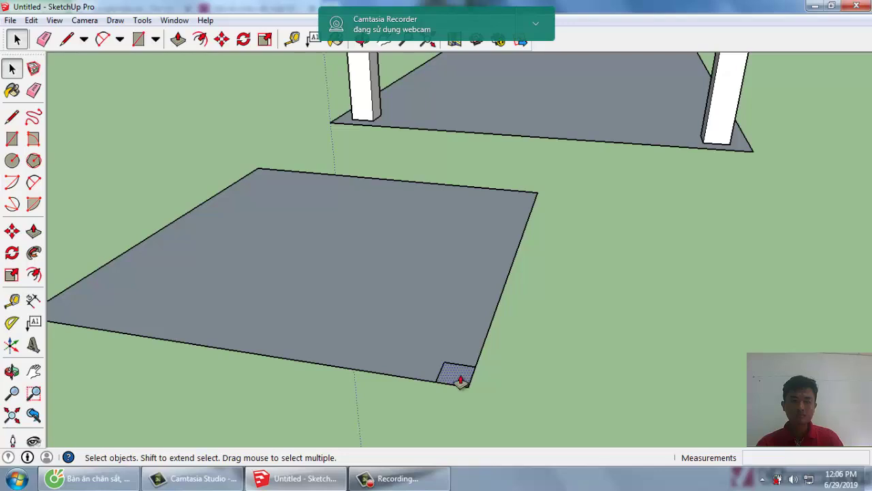
# Push the 25 by 25 square upward into a tall leg.
pyautogui.press('p')
pyautogui.click(461, 382)
pyautogui.write('376')
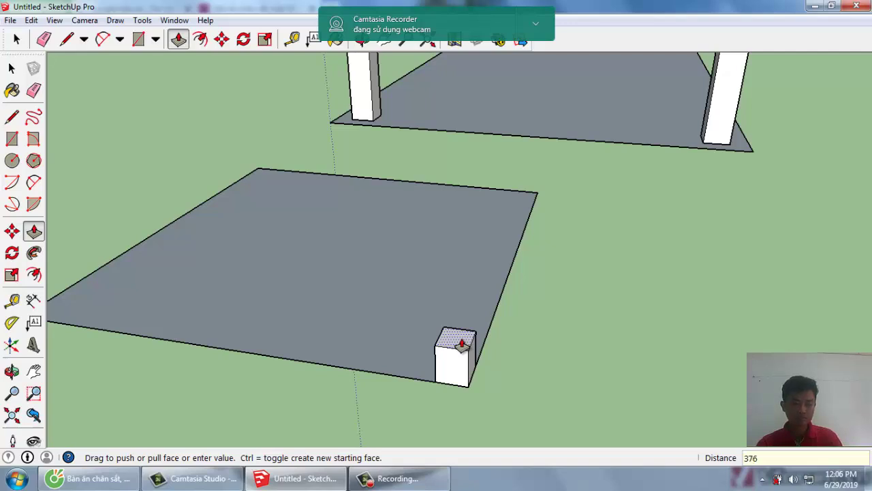
pyautogui.press('Return')
pyautogui.press('space')
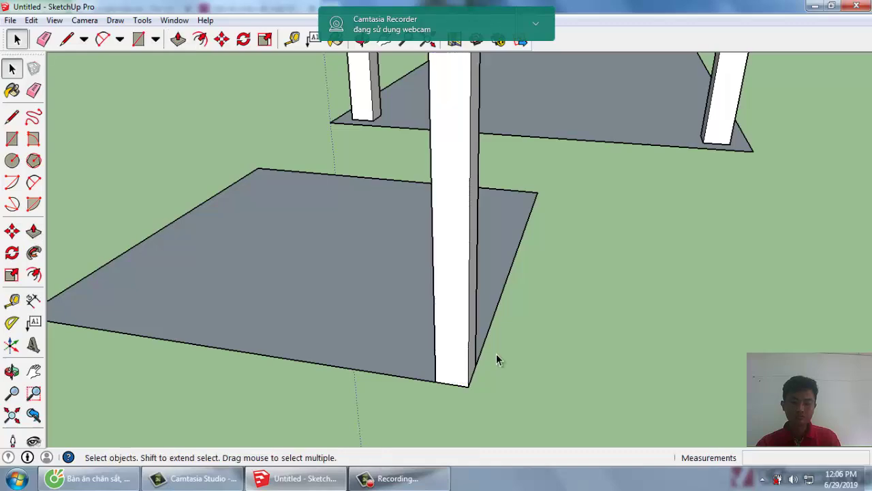
pyautogui.moveTo(496, 354)
pyautogui.mouseDown(button='middle')
pyautogui.moveTo(366, 385)
pyautogui.moveTo(392, 348)
pyautogui.mouseUp(button='middle')
# Make the chair leg a component.
pyautogui.tripleClick(386, 320)
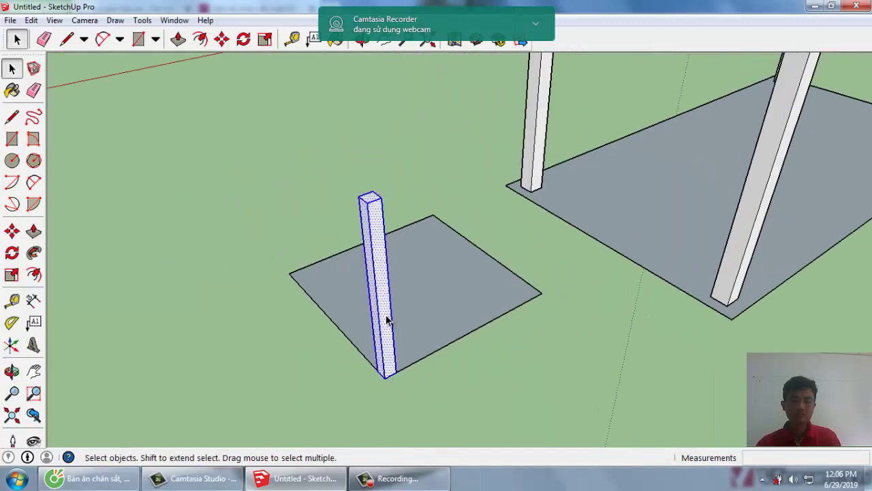
pyautogui.press('g')
pyautogui.press('Return')
pyautogui.moveTo(404, 325)
pyautogui.mouseDown(button='middle')
pyautogui.moveTo(306, 347)
pyautogui.moveTo(296, 306)
pyautogui.mouseUp(button='middle')
pyautogui.scroll(2, 281, 323)
# Copy the leg component to the pad's neighbouring corner.
pyautogui.press('m')
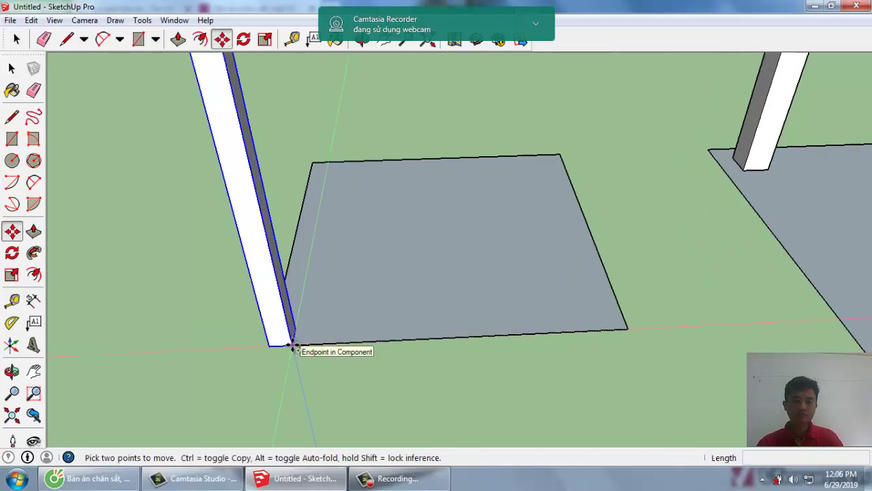
pyautogui.press('ctrl')
pyautogui.click(293, 346)
pyautogui.click(624, 326)
pyautogui.press('space')
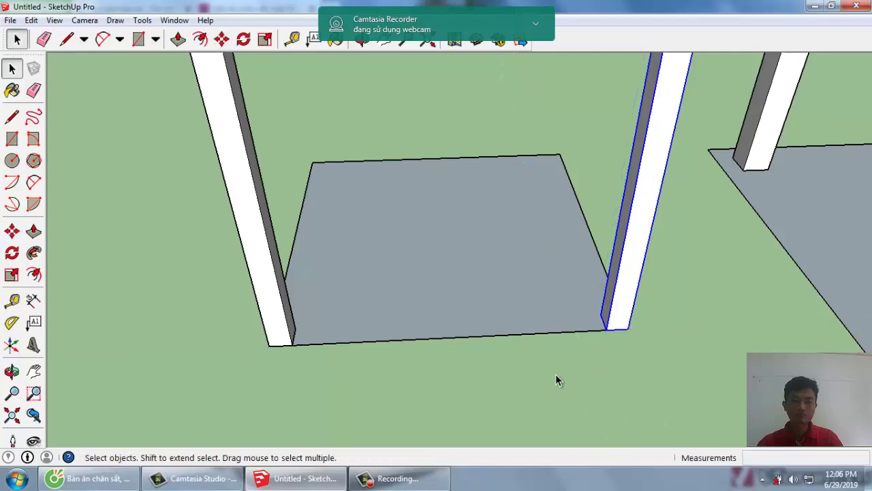
pyautogui.click(555, 379)
pyautogui.moveTo(544, 386)
pyautogui.mouseDown(button='middle')
pyautogui.moveTo(327, 330)
pyautogui.moveTo(346, 354)
pyautogui.moveTo(362, 349)
pyautogui.mouseUp(button='middle')
# Move the front leg 20 mm inward.
pyautogui.click(364, 354)
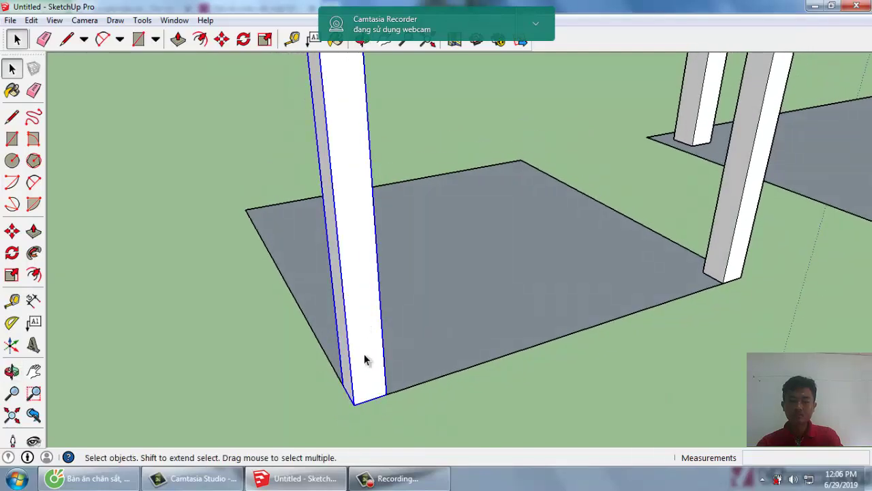
pyautogui.press('m')
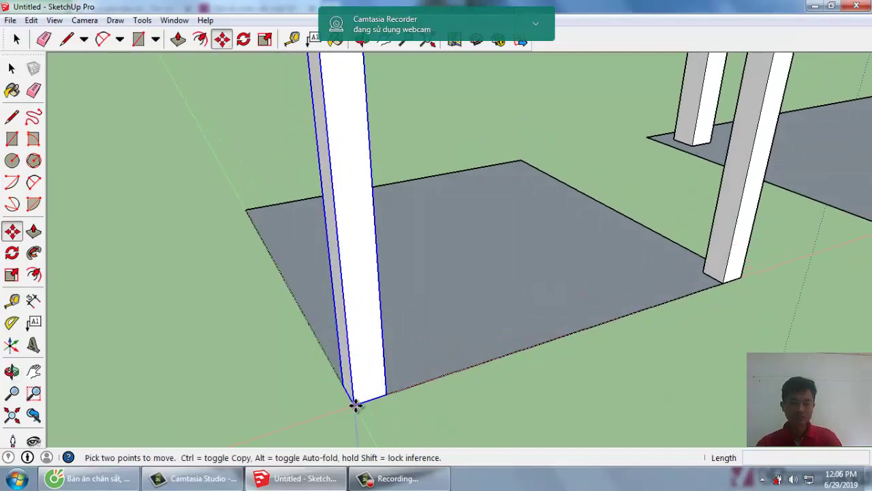
pyautogui.click(353, 404)
pyautogui.write('2')
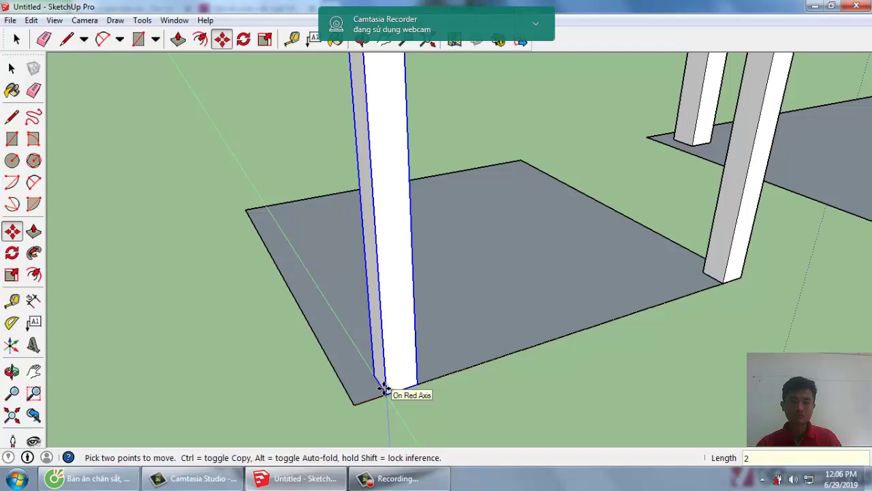
pyautogui.write('0')
pyautogui.press('Return')
# Move the right leg 20 mm inward as well.
pyautogui.moveTo(576, 358); pyautogui.dragTo(683, 343, button='middle')
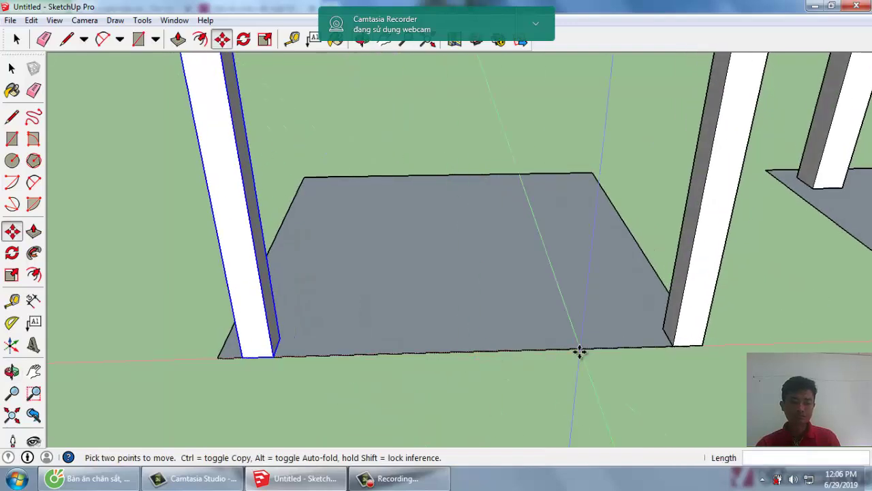
pyautogui.click(697, 338)
pyautogui.press('Escape')
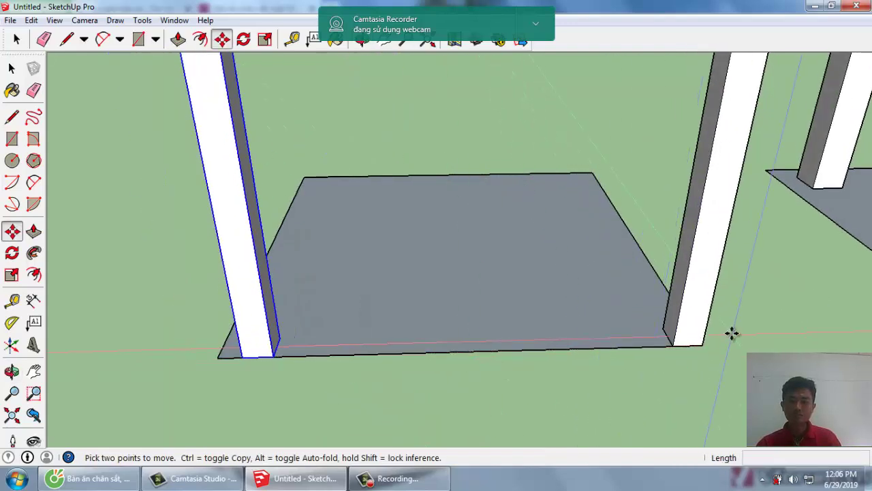
pyautogui.press('space')
pyautogui.click(689, 320)
pyautogui.press('m')
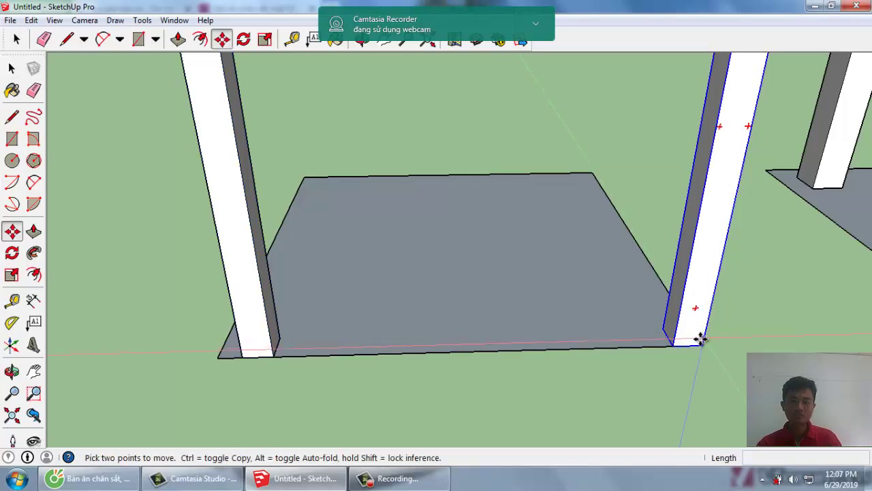
pyautogui.click(701, 339)
pyautogui.write('20')
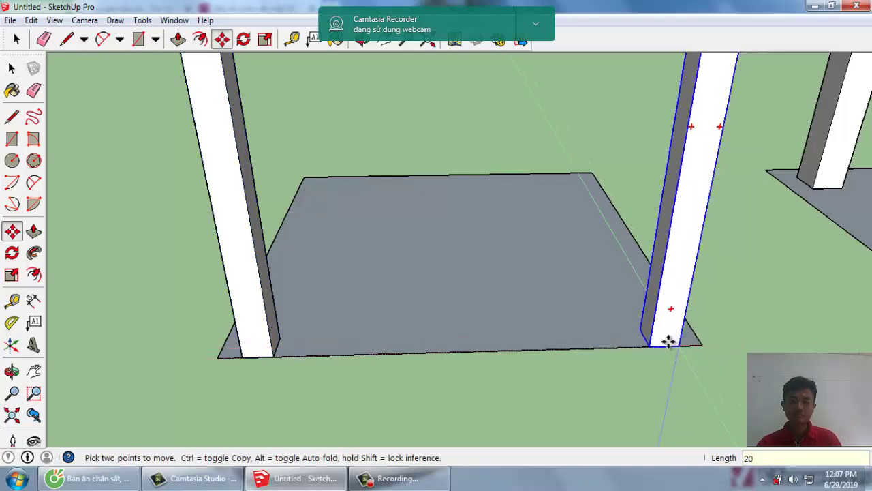
pyautogui.press('Return')
pyautogui.press('space')
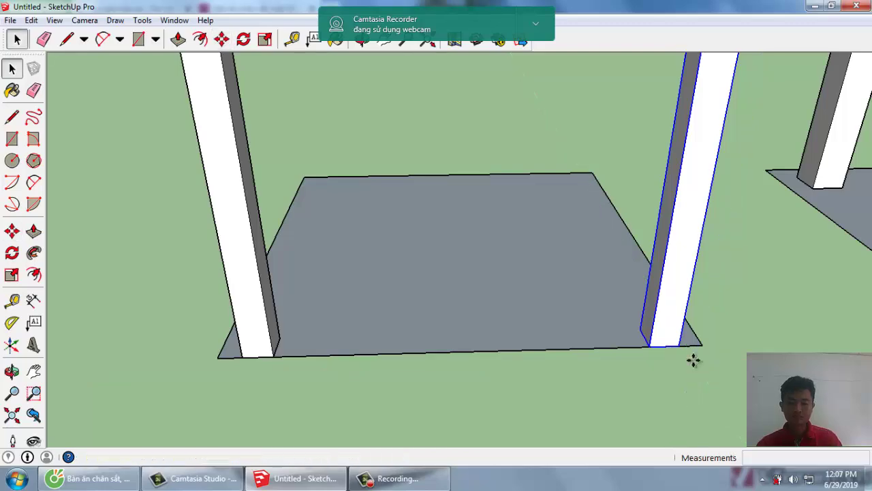
pyautogui.click(563, 354)
pyautogui.moveTo(563, 354)
pyautogui.mouseDown(button='middle')
pyautogui.moveTo(533, 351)
pyautogui.moveTo(514, 264)
pyautogui.mouseUp(button='middle')
pyautogui.scroll(-3, 533, 351)
# Window-select both chair legs and move them 20 mm along the green axis.
pyautogui.scroll(-3, 653, 343)
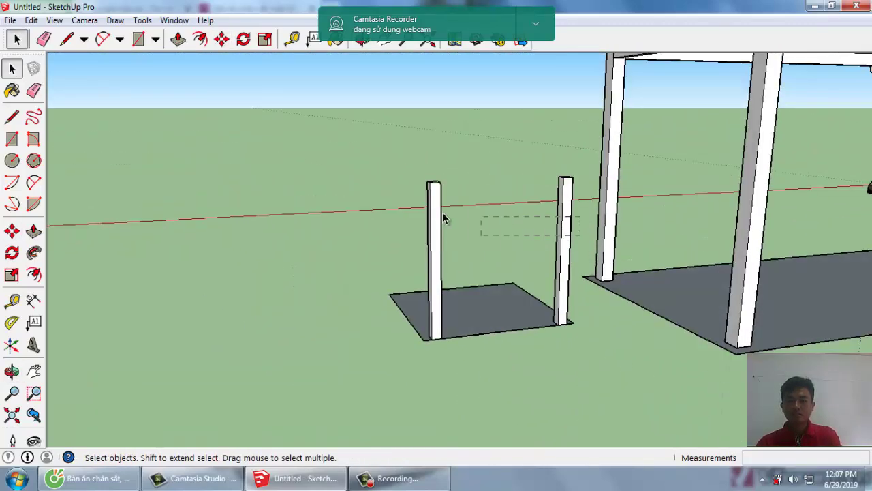
pyautogui.moveTo(443, 218); pyautogui.dragTo(399, 230)
pyautogui.moveTo(400, 230); pyautogui.dragTo(565, 306, button='middle')
pyautogui.scroll(3, 446, 343)
pyautogui.scroll(2, 444, 348)
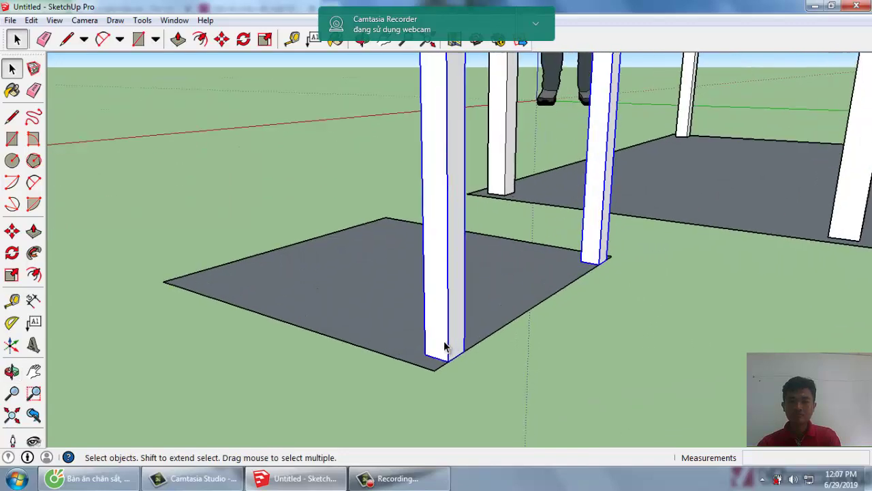
pyautogui.press('m')
pyautogui.click(448, 360)
pyautogui.write('20')
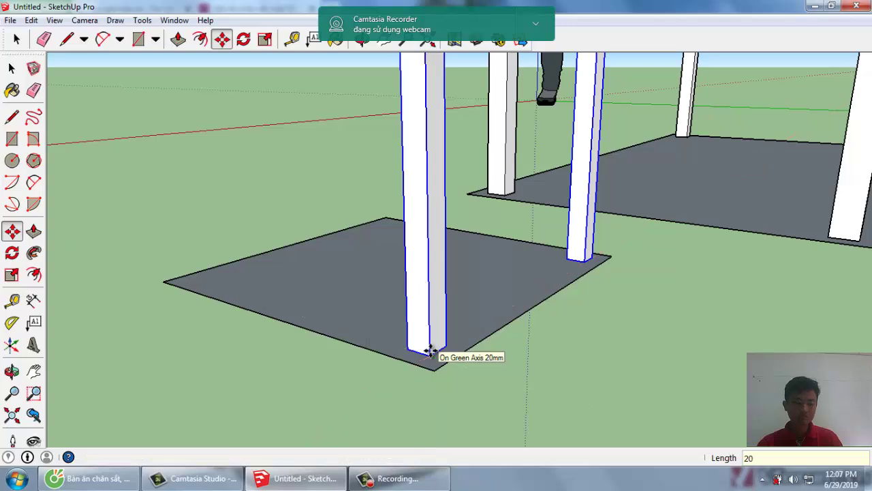
pyautogui.press('Return')
pyautogui.press('space')
pyautogui.moveTo(522, 403)
pyautogui.mouseDown(button='middle')
pyautogui.moveTo(603, 432)
pyautogui.moveTo(606, 384)
pyautogui.moveTo(543, 325)
pyautogui.moveTo(632, 391)
pyautogui.moveTo(614, 390)
pyautogui.moveTo(577, 361)
pyautogui.mouseUp(button='middle')
pyautogui.scroll(-1, 576, 366)
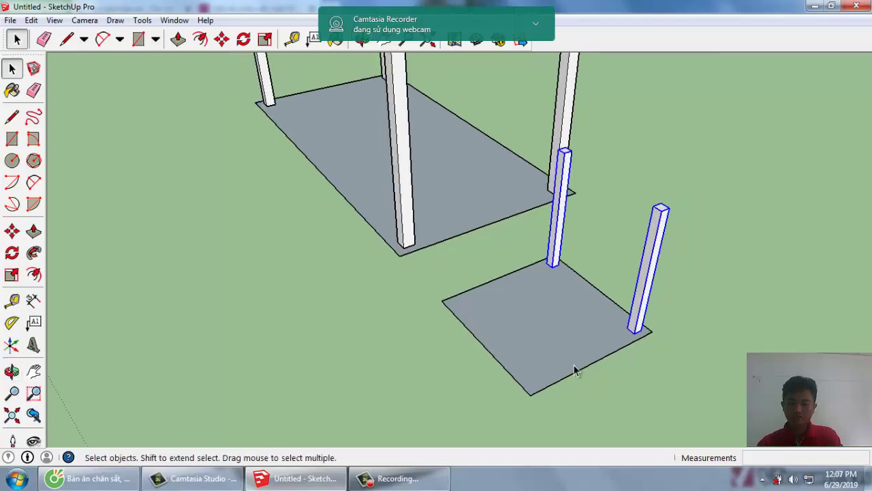
pyautogui.moveTo(549, 303)
pyautogui.mouseDown(button='middle')
pyautogui.moveTo(571, 325)
pyautogui.moveTo(473, 337)
pyautogui.moveTo(474, 309)
pyautogui.moveTo(479, 337)
pyautogui.moveTo(487, 327)
pyautogui.moveTo(494, 276)
pyautogui.mouseUp(button='middle')
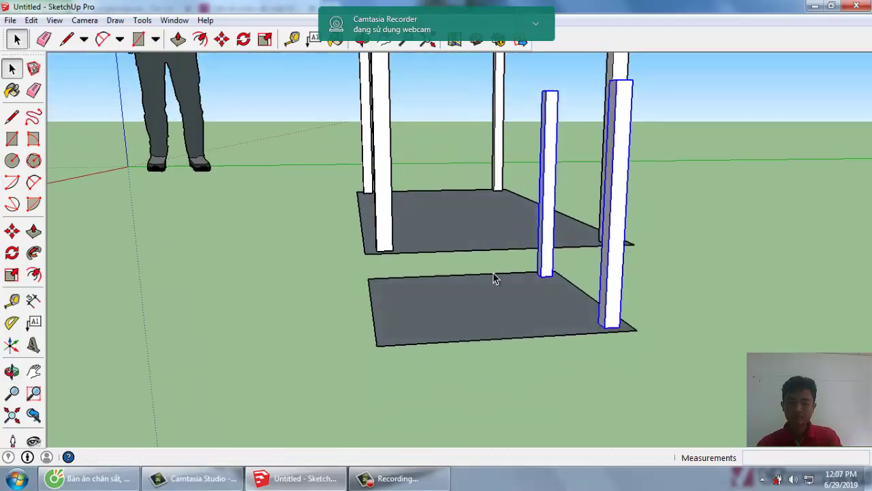
pyautogui.scroll(-4, 512, 396)
pyautogui.moveTo(512, 396)
pyautogui.mouseDown(button='middle')
pyautogui.moveTo(497, 305)
pyautogui.moveTo(487, 300)
pyautogui.mouseUp(button='middle')
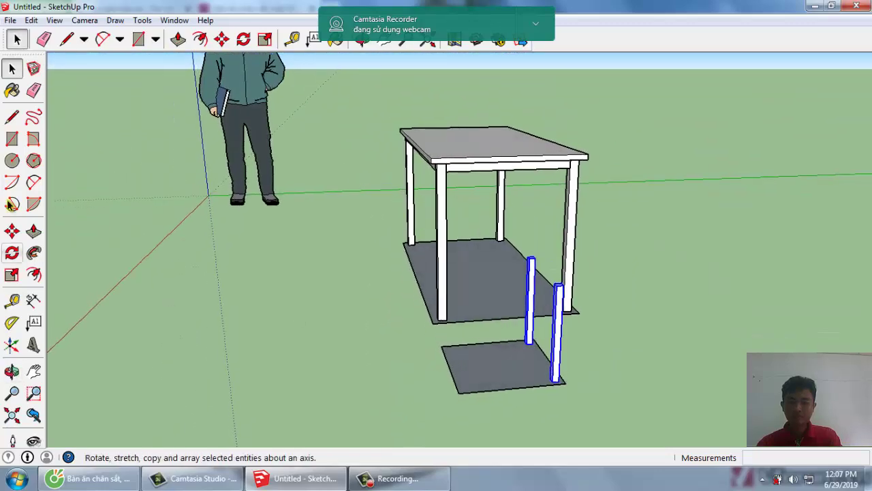
# Draw an upright 850 by 400 mm rectangle from the chair pad's corner beside the posts.
pyautogui.click(13, 139)
pyautogui.click(458, 392)
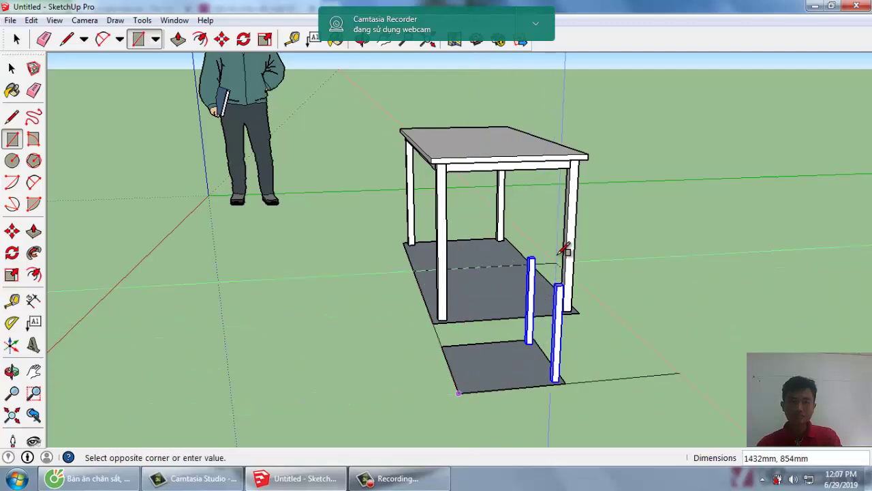
pyautogui.moveTo(536, 247); pyautogui.dragTo(409, 163, button='middle')
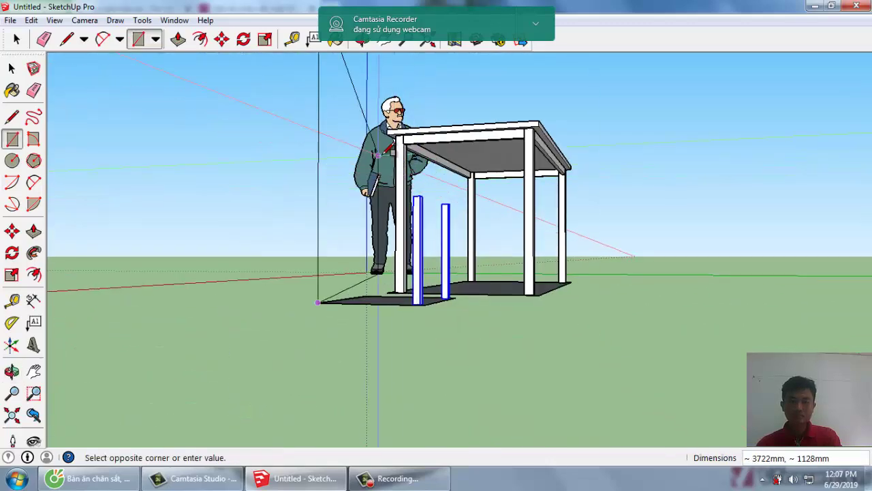
pyautogui.moveTo(548, 302); pyautogui.dragTo(736, 306, button='middle')
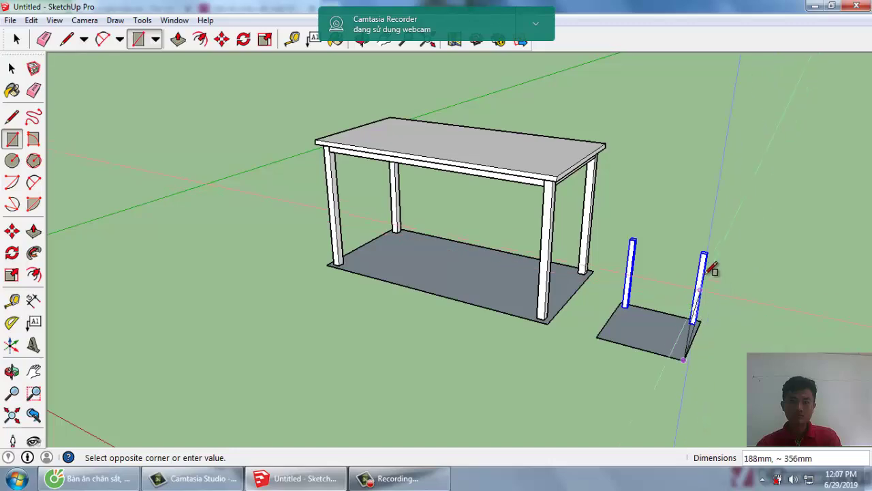
pyautogui.scroll(1, 713, 233)
pyautogui.scroll(1, 722, 276)
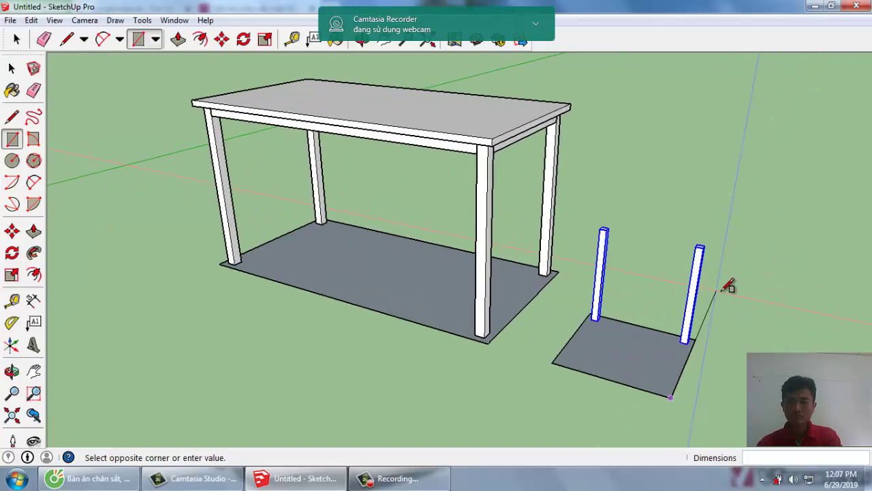
pyautogui.scroll(2, 706, 283)
pyautogui.moveTo(706, 283); pyautogui.dragTo(652, 220, button='middle')
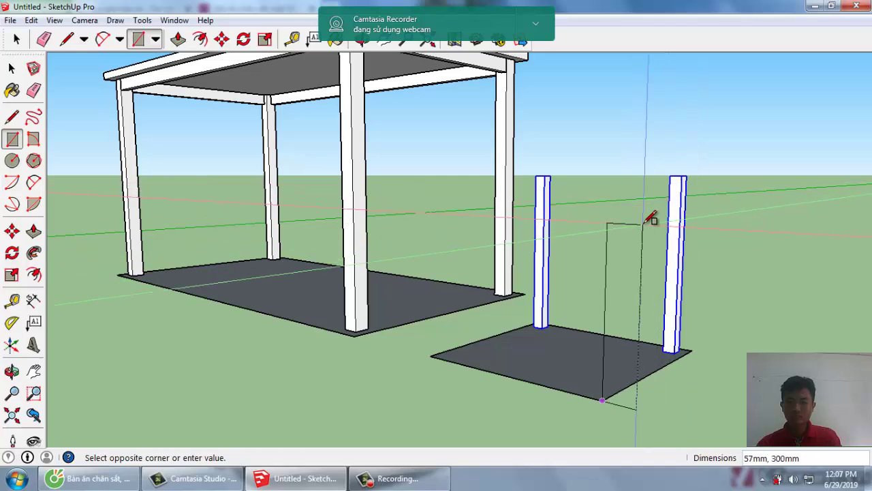
pyautogui.moveTo(652, 214)
pyautogui.mouseDown(button='middle')
pyautogui.moveTo(517, 253)
pyautogui.moveTo(461, 250)
pyautogui.mouseUp(button='middle')
pyautogui.moveTo(404, 249)
pyautogui.mouseDown(button='middle')
pyautogui.moveTo(91, 282)
pyautogui.moveTo(247, 273)
pyautogui.mouseUp(button='middle')
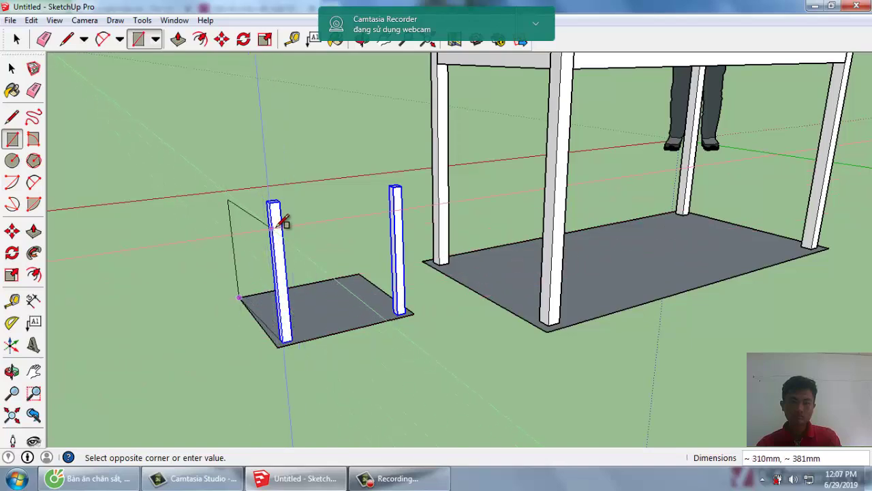
pyautogui.scroll(1, 276, 213)
pyautogui.scroll(1, 278, 230)
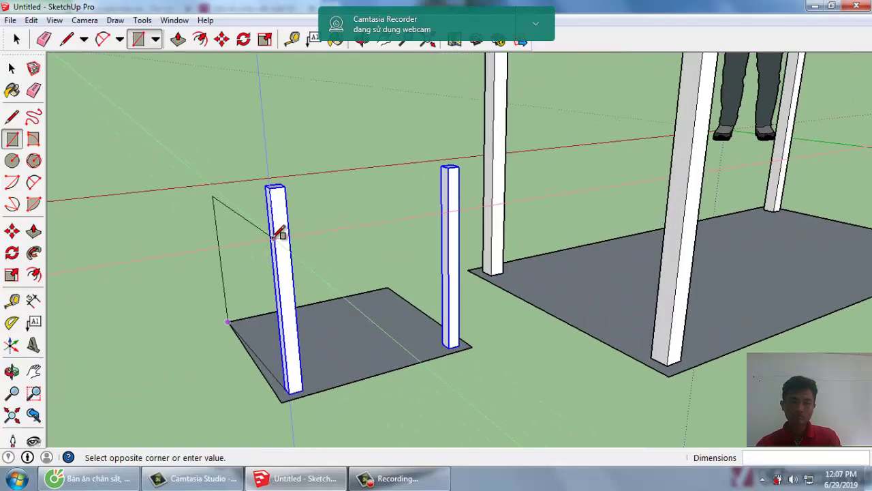
pyautogui.scroll(1, 278, 232)
pyautogui.scroll(-1, 278, 234)
pyautogui.write('850,400')
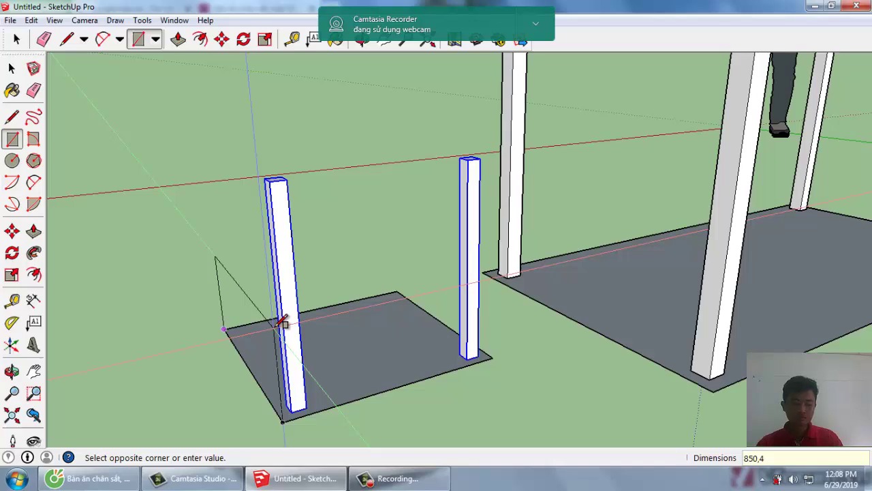
pyautogui.press('Return')
pyautogui.press('space')
pyautogui.moveTo(282, 323)
pyautogui.mouseDown(button='middle')
pyautogui.moveTo(696, 402)
pyautogui.moveTo(561, 357)
pyautogui.moveTo(574, 355)
pyautogui.moveTo(522, 345)
pyautogui.moveTo(438, 289)
pyautogui.mouseUp(button='middle')
pyautogui.scroll(3, 548, 351)
pyautogui.scroll(-3, 546, 351)
pyautogui.scroll(1, 439, 293)
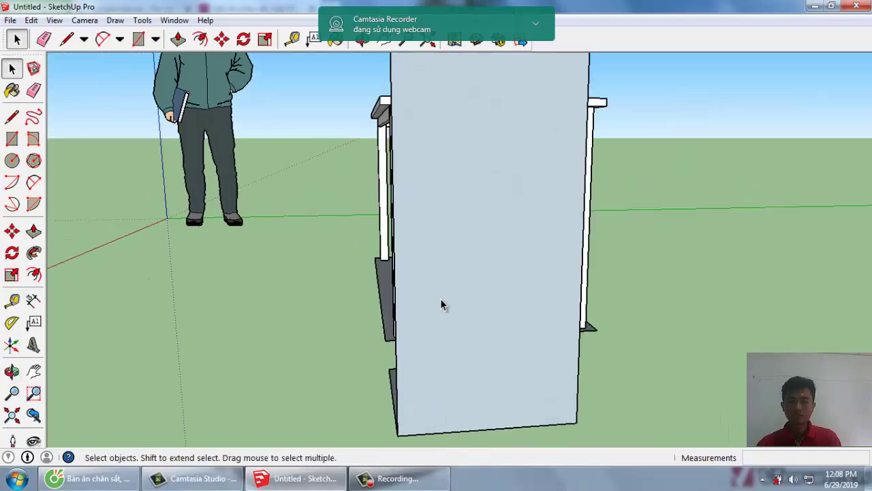
pyautogui.scroll(-1, 440, 296)
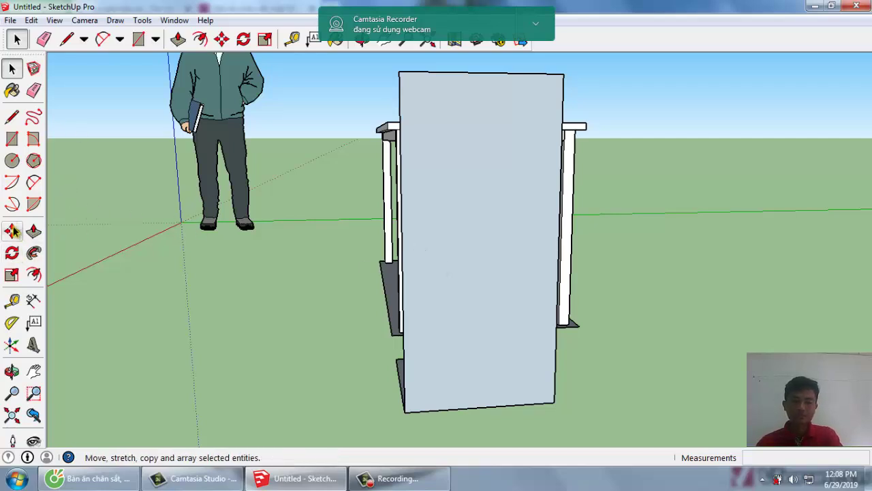
# Place two vertical guide lines, each offset 25 mm, along the panel's left edge.
pyautogui.click(12, 300)
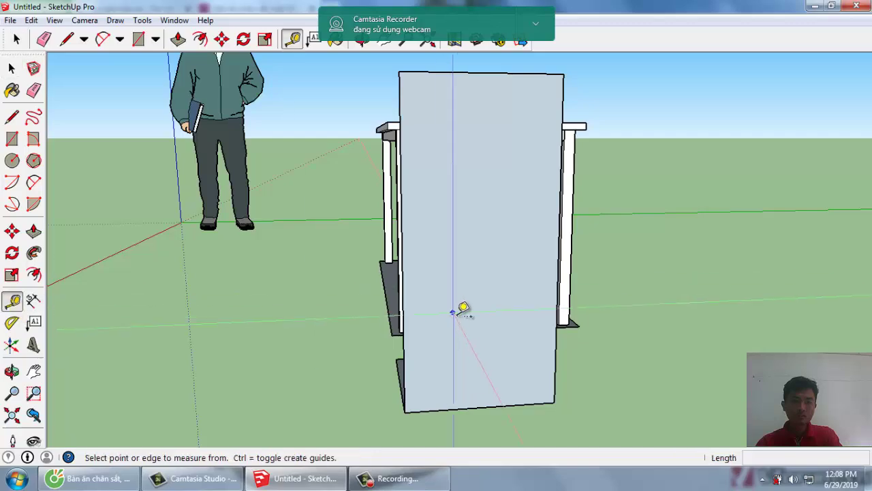
pyautogui.moveTo(414, 280)
pyautogui.mouseDown(button='middle')
pyautogui.moveTo(415, 294)
pyautogui.moveTo(473, 295)
pyautogui.mouseUp(button='middle')
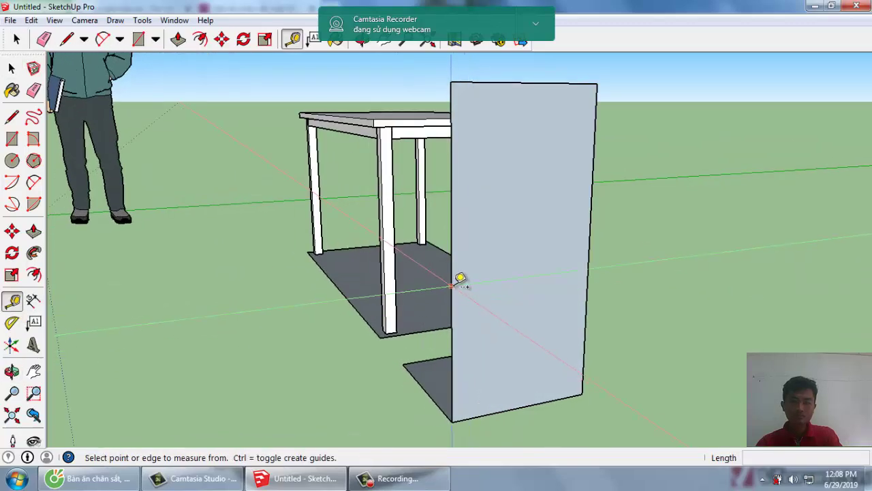
pyautogui.click(451, 262)
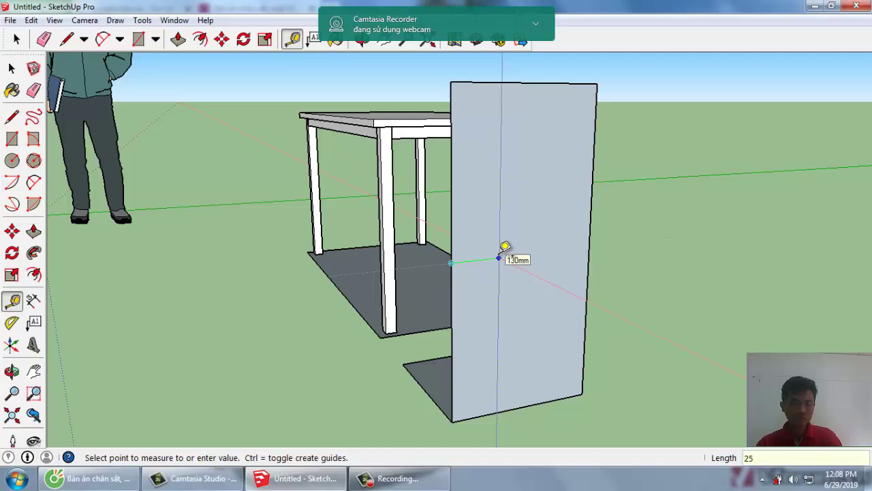
pyautogui.click(500, 258)
pyautogui.scroll(2, 477, 304)
pyautogui.click(456, 297)
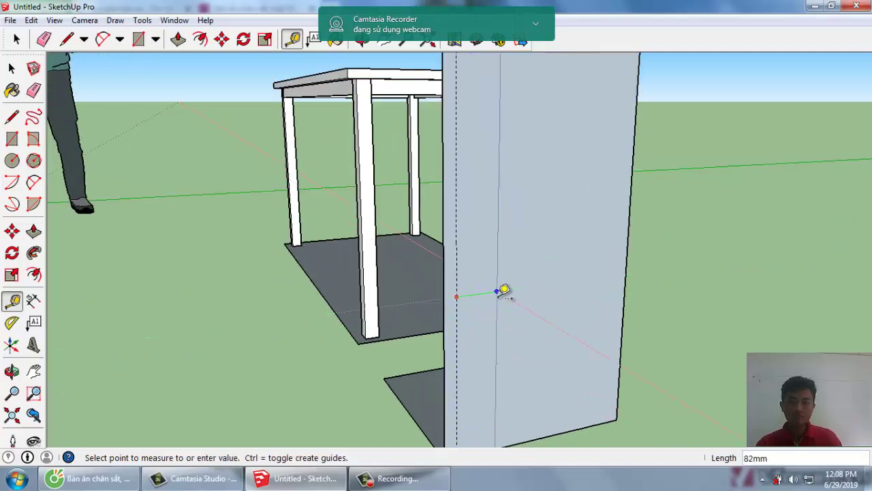
pyautogui.write('0')
pyautogui.press('Return')
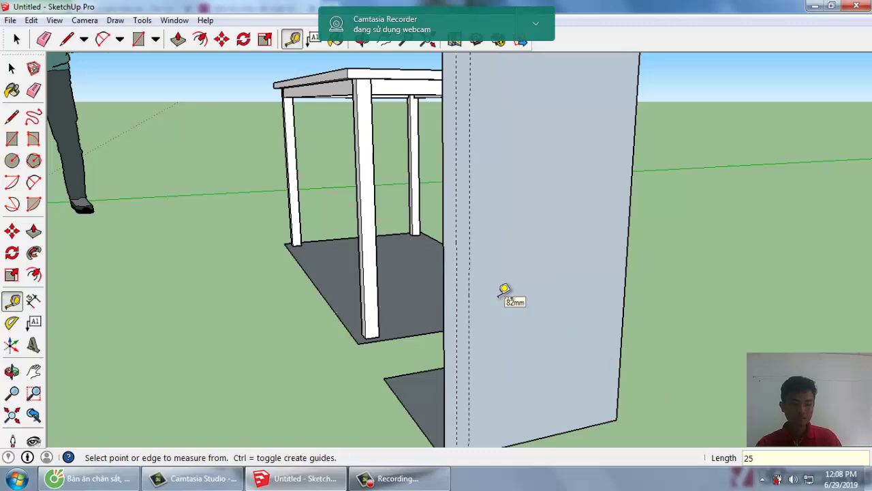
pyautogui.scroll(-3, 504, 327)
pyautogui.scroll(3, 502, 348)
pyautogui.scroll(1, 500, 358)
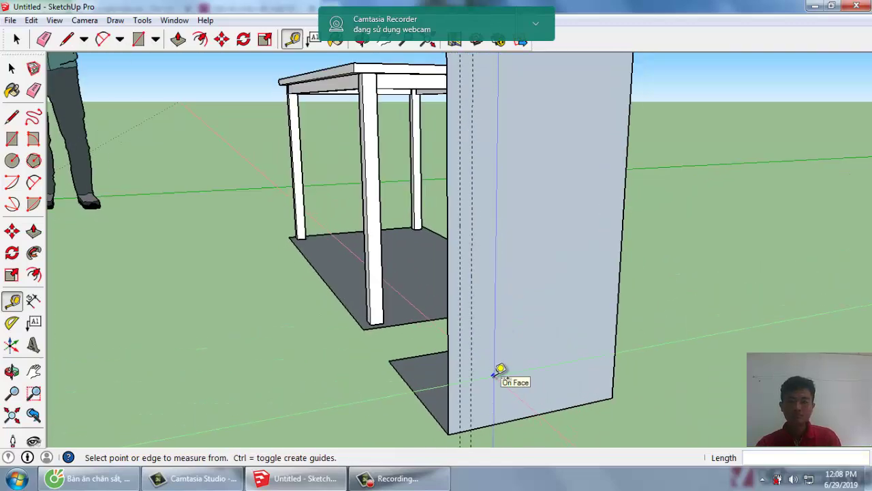
pyautogui.press('space')
pyautogui.moveTo(497, 382)
pyautogui.mouseDown(button='middle')
pyautogui.moveTo(457, 424)
pyautogui.moveTo(425, 380)
pyautogui.mouseUp(button='middle')
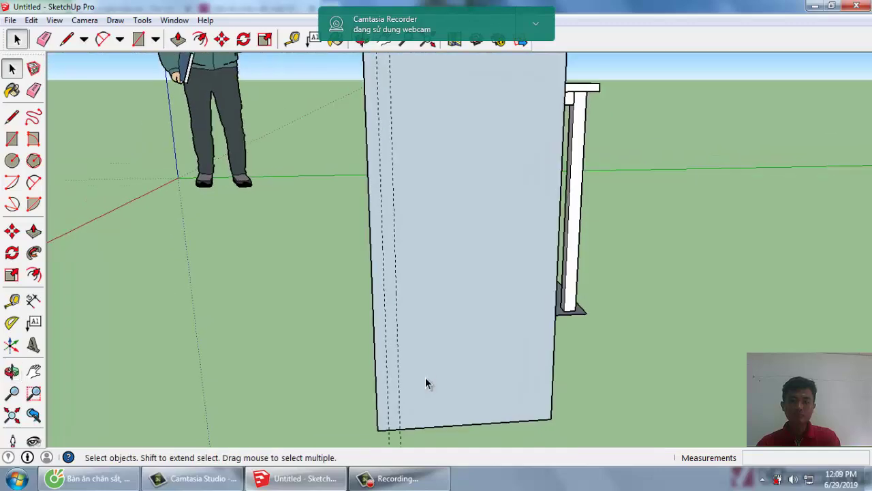
# Draw a small rectangle on the panel's bottom edge between the two guides.
pyautogui.click(12, 140)
pyautogui.scroll(2, 394, 436)
pyautogui.scroll(2, 395, 439)
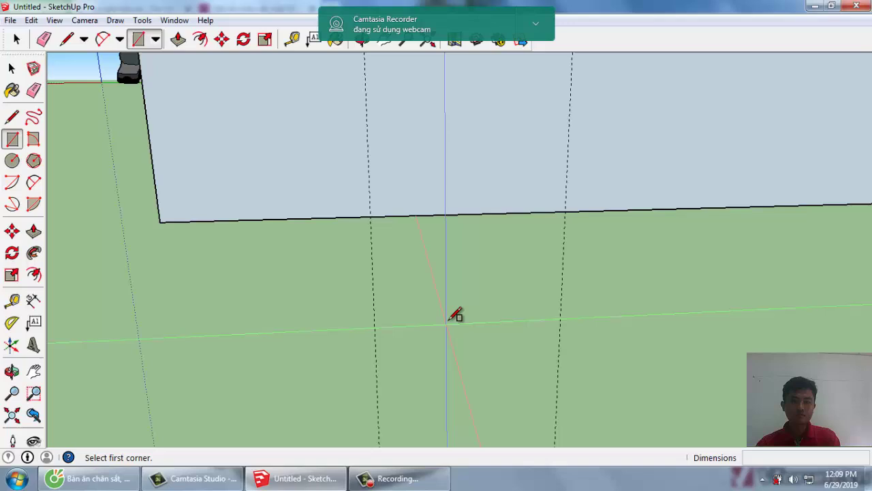
pyautogui.click(565, 211)
pyautogui.scroll(-3, 555, 256)
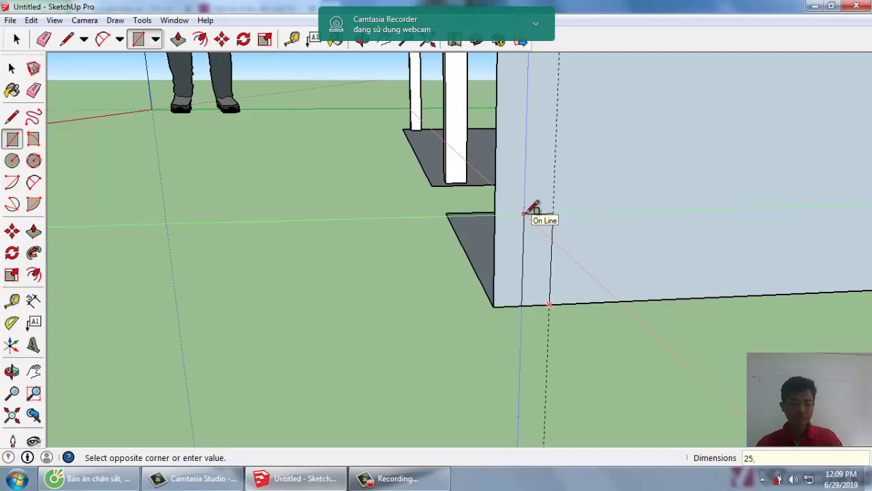
pyautogui.click(524, 212)
pyautogui.press('space')
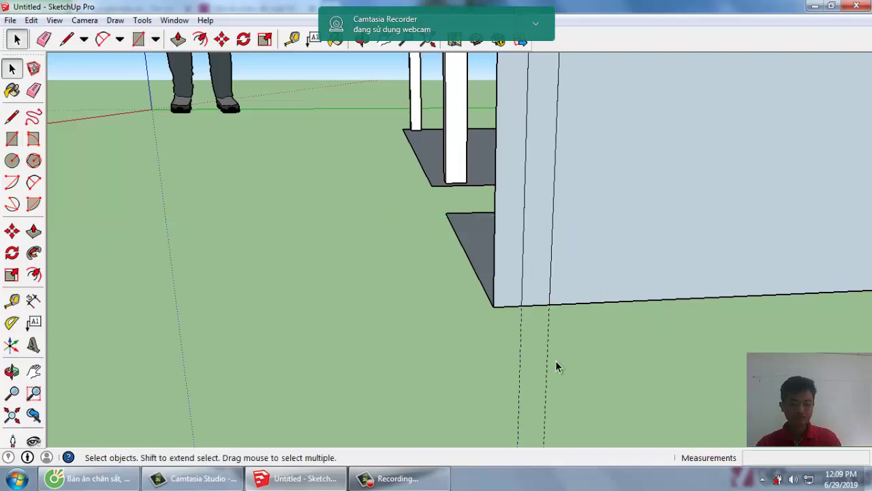
pyautogui.scroll(-3, 556, 360)
pyautogui.scroll(2, 577, 182)
pyautogui.scroll(-1, 577, 188)
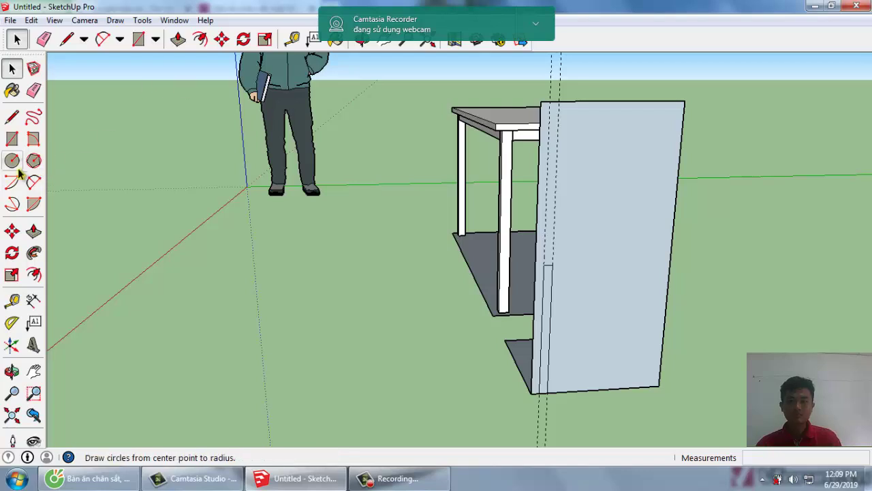
# Draw lines along the guides up to the panel's top to close the narrow strip, then select it.
pyautogui.click(12, 116)
pyautogui.scroll(1, 600, 225)
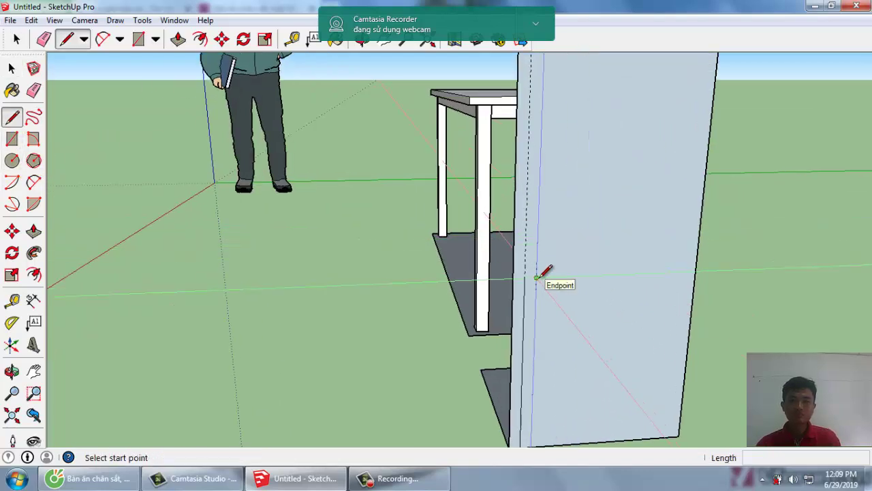
pyautogui.click(538, 273)
pyautogui.scroll(-1, 543, 239)
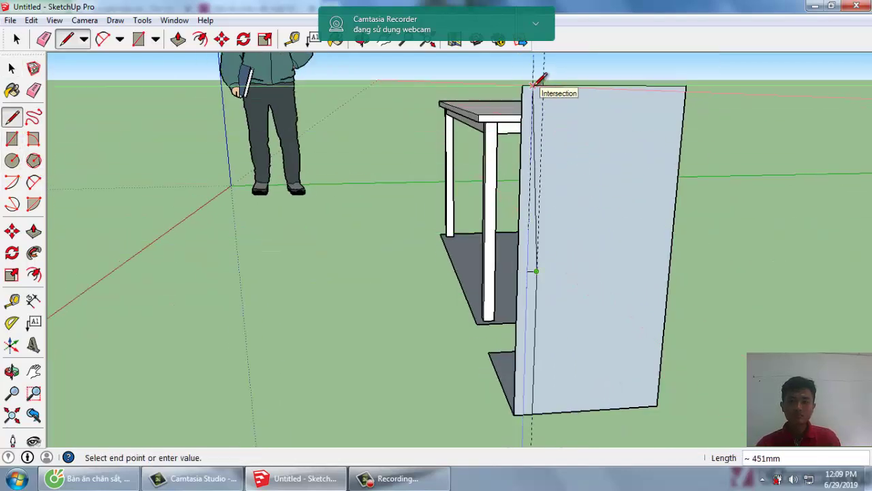
pyautogui.click(534, 85)
pyautogui.scroll(1, 539, 82)
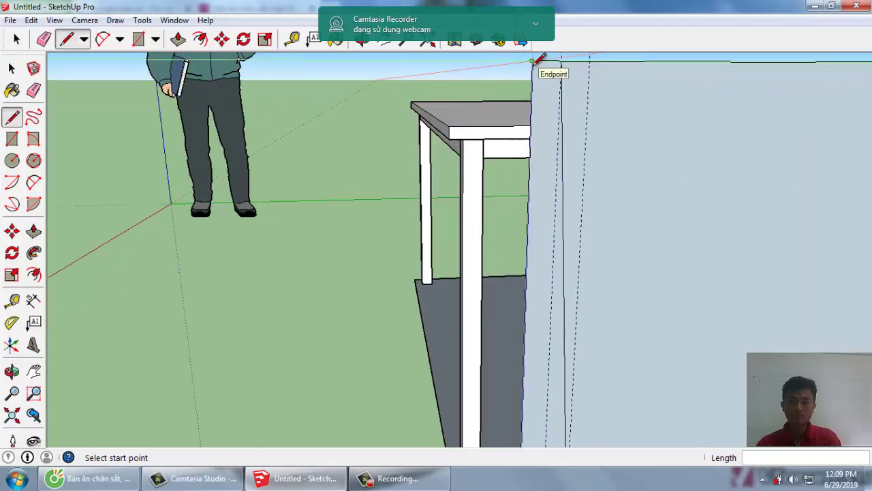
pyautogui.click(533, 60)
pyautogui.scroll(-2, 561, 253)
pyautogui.scroll(-1, 566, 354)
pyautogui.scroll(1, 566, 395)
pyautogui.scroll(2, 536, 355)
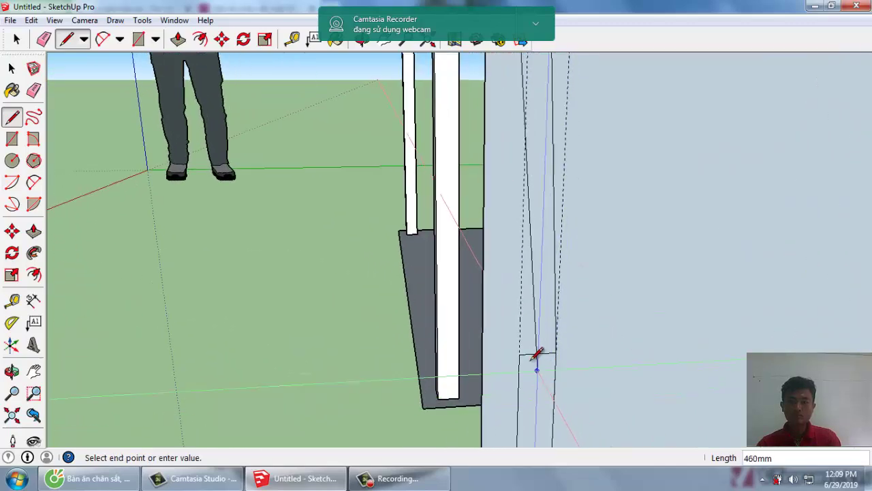
pyautogui.click(522, 353)
pyautogui.press('space')
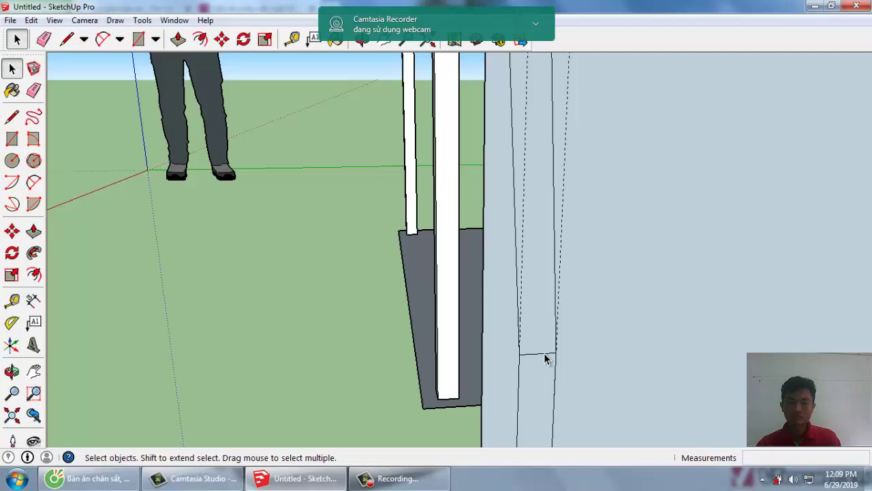
pyautogui.click(545, 353)
# Delete the large upright panel face, leaving only the narrow strip at the pad's corner.
pyautogui.click(544, 355)
pyautogui.moveTo(544, 370)
pyautogui.mouseDown(button='middle')
pyautogui.moveTo(575, 349)
pyautogui.moveTo(687, 311)
pyautogui.moveTo(697, 330)
pyautogui.moveTo(715, 310)
pyautogui.mouseUp(button='middle')
pyautogui.click(692, 313)
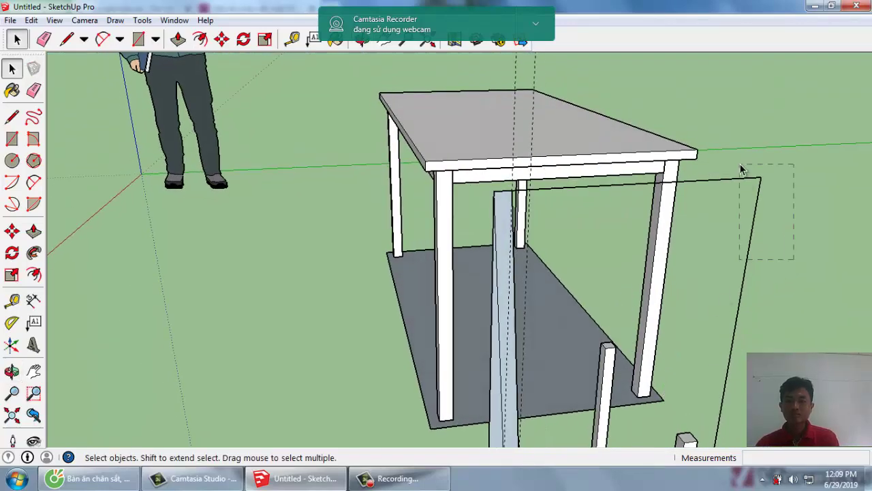
pyautogui.moveTo(743, 170); pyautogui.dragTo(741, 171)
pyautogui.press('Delete')
pyautogui.moveTo(730, 184)
pyautogui.mouseDown(button='middle')
pyautogui.moveTo(681, 219)
pyautogui.moveTo(640, 100)
pyautogui.mouseUp(button='middle')
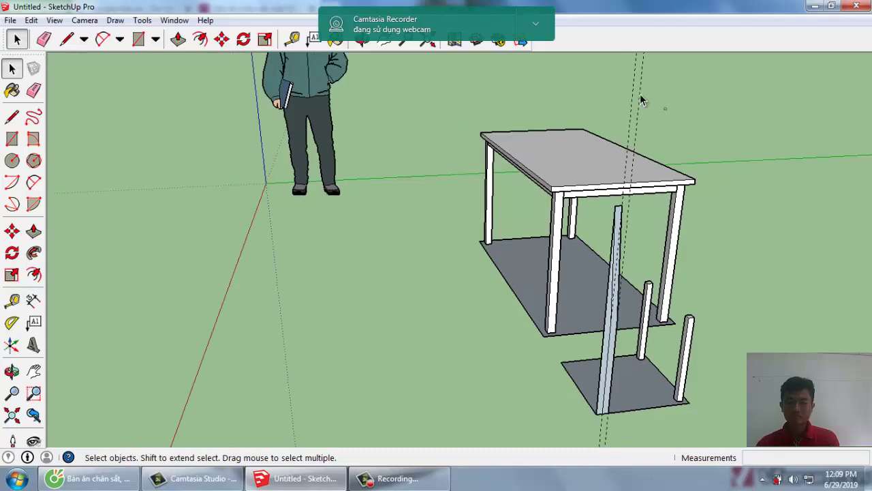
pyautogui.scroll(3, 610, 355)
pyautogui.scroll(3, 549, 315)
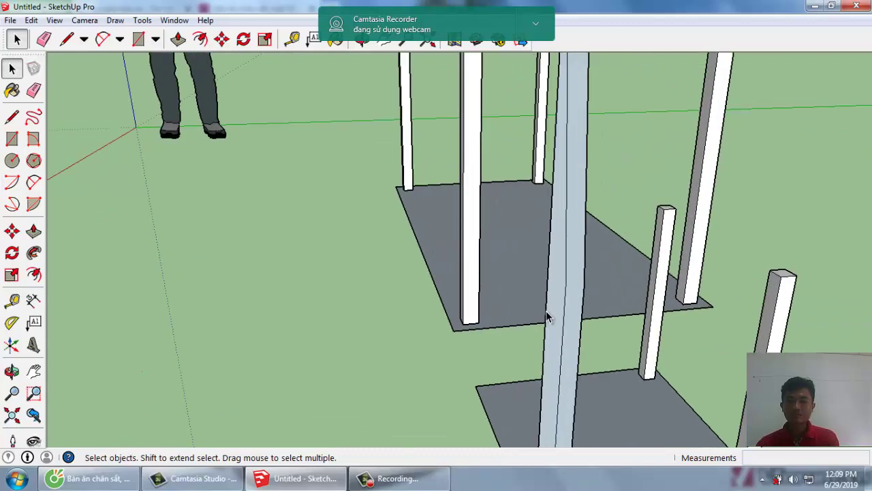
pyautogui.press('Delete')
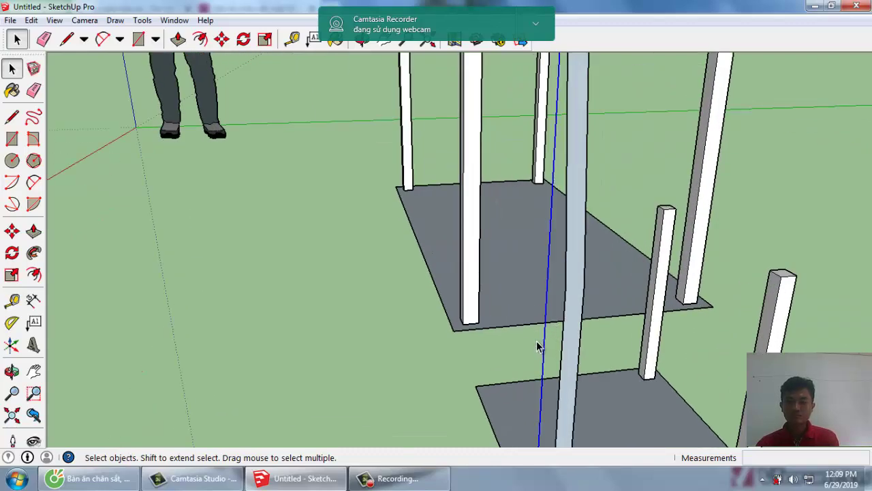
pyautogui.scroll(-2, 546, 352)
pyautogui.scroll(-2, 545, 354)
pyautogui.scroll(-2, 586, 371)
pyautogui.scroll(3, 617, 383)
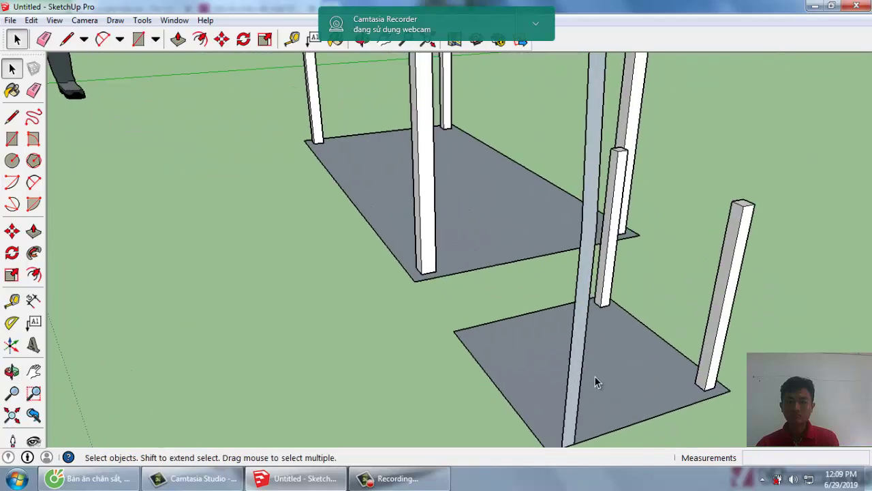
pyautogui.moveTo(574, 369)
pyautogui.mouseDown(button='middle')
pyautogui.moveTo(688, 354)
pyautogui.moveTo(502, 357)
pyautogui.mouseUp(button='middle')
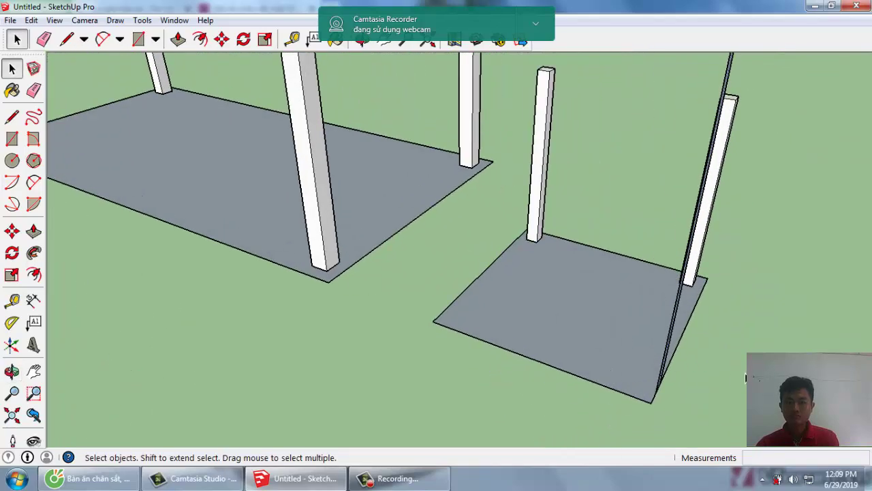
# Push/pull the narrow strip into a solid square back post.
pyautogui.press('p')
pyautogui.click(404, 352)
pyautogui.write('25')
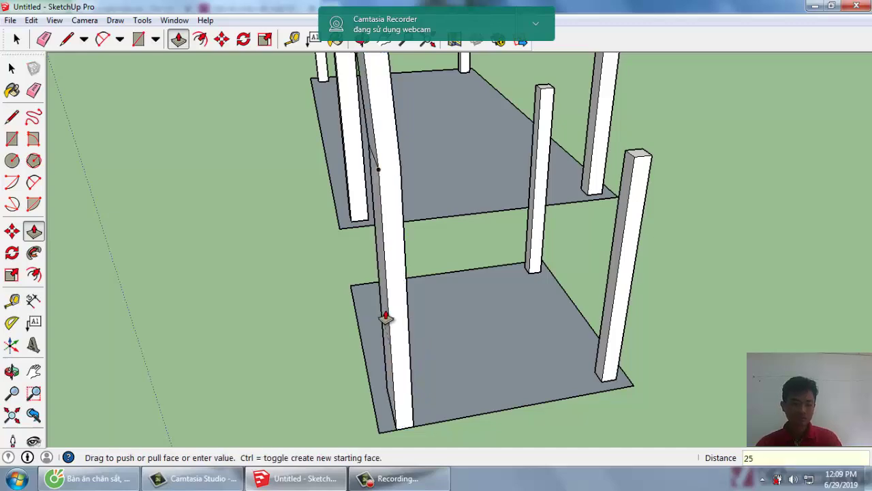
pyautogui.click(385, 316)
pyautogui.press('space')
# Make the tall front column a component with G.
pyautogui.moveTo(440, 331)
pyautogui.mouseDown(button='middle')
pyautogui.moveTo(635, 360)
pyautogui.moveTo(493, 372)
pyautogui.moveTo(228, 364)
pyautogui.moveTo(399, 415)
pyautogui.moveTo(545, 420)
pyautogui.mouseUp(button='middle')
pyautogui.scroll(-1, 545, 419)
pyautogui.click(510, 234)
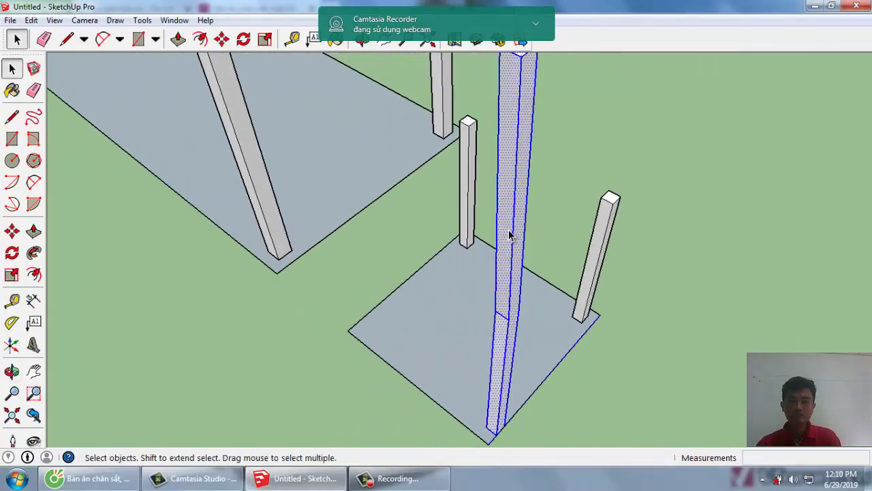
pyautogui.press('g')
pyautogui.press('Return')
pyautogui.moveTo(502, 353)
pyautogui.mouseDown(button='middle')
pyautogui.moveTo(502, 380)
pyautogui.moveTo(527, 339)
pyautogui.moveTo(579, 413)
pyautogui.mouseUp(button='middle')
pyautogui.moveTo(643, 404)
pyautogui.mouseDown(button='middle')
pyautogui.moveTo(604, 386)
pyautogui.moveTo(562, 419)
pyautogui.mouseUp(button='middle')
pyautogui.scroll(-2, 559, 355)
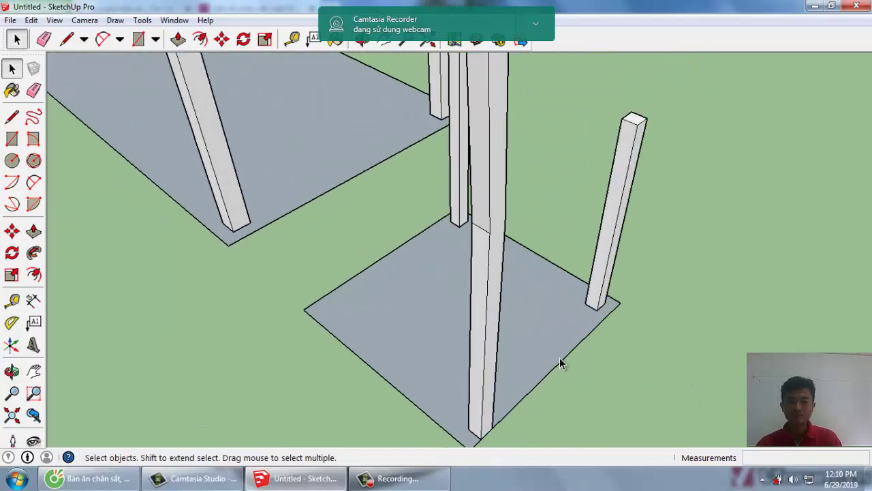
# Explode the column component and regroup the whole column as new component Component#9.
pyautogui.rightClick(489, 334)
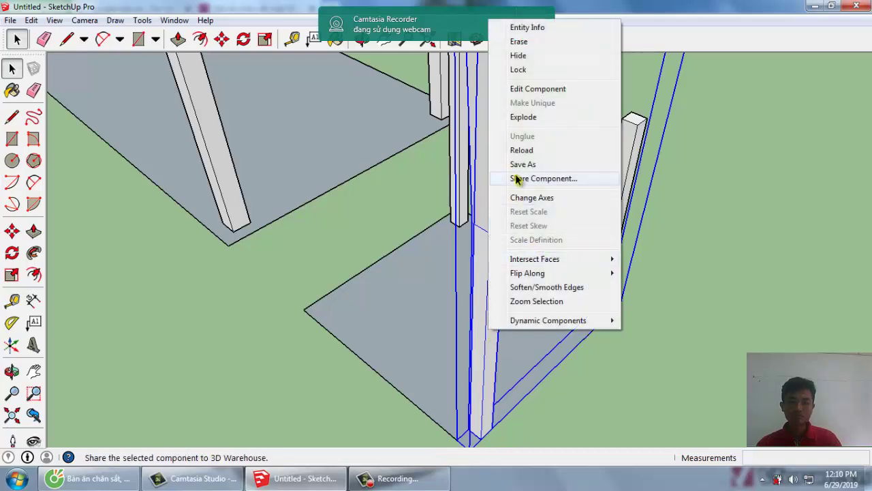
pyautogui.click(546, 115)
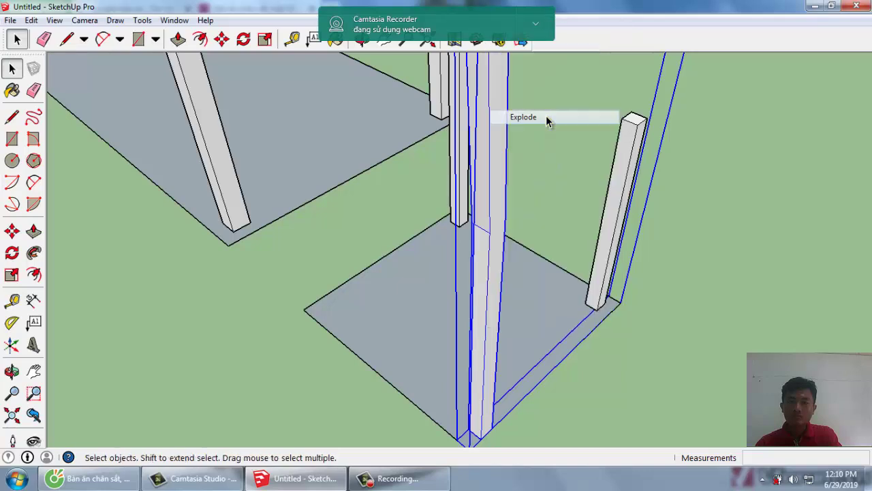
pyautogui.click(686, 313)
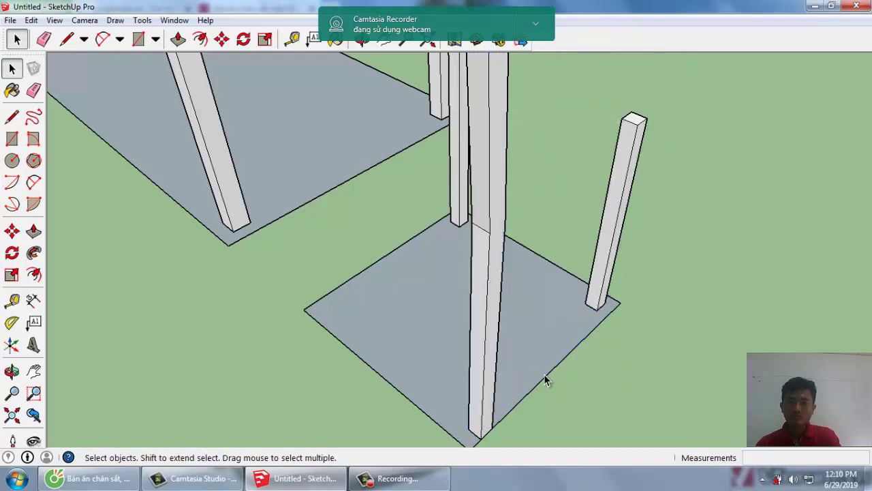
pyautogui.tripleClick(489, 338)
pyautogui.press('g')
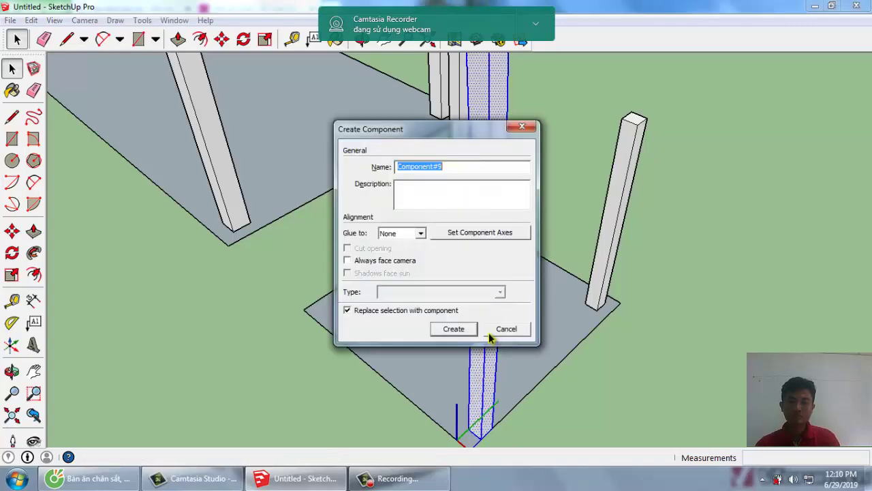
pyautogui.press('Return')
pyautogui.moveTo(574, 359)
pyautogui.mouseDown(button='middle')
pyautogui.moveTo(686, 343)
pyautogui.moveTo(399, 356)
pyautogui.moveTo(661, 337)
pyautogui.moveTo(614, 293)
pyautogui.mouseUp(button='middle')
pyautogui.scroll(2, 614, 293)
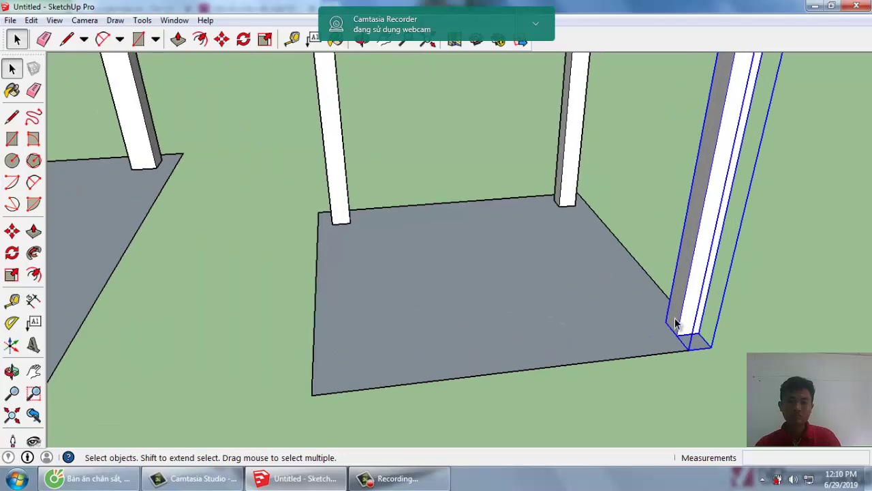
pyautogui.press('m')
pyautogui.scroll(2, 685, 335)
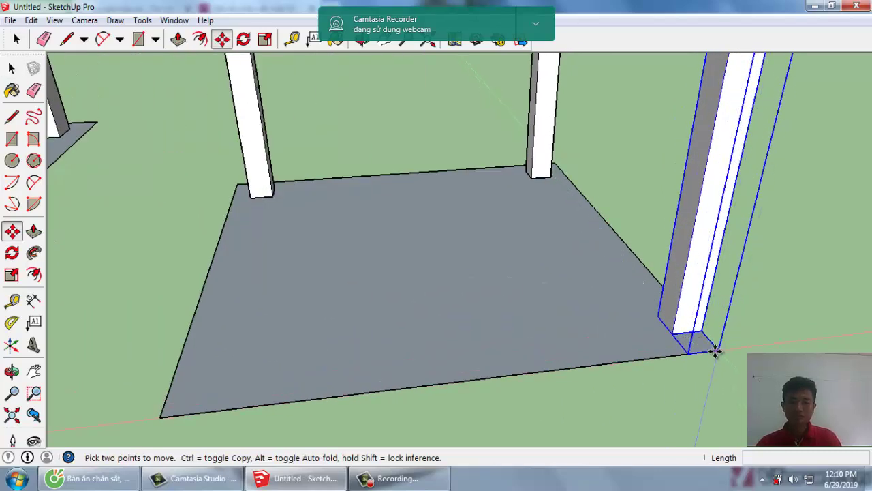
# Copy the tall leg to the chair pad's opposite corner, set 20 mm in along red.
pyautogui.click(714, 351)
pyautogui.write('20')
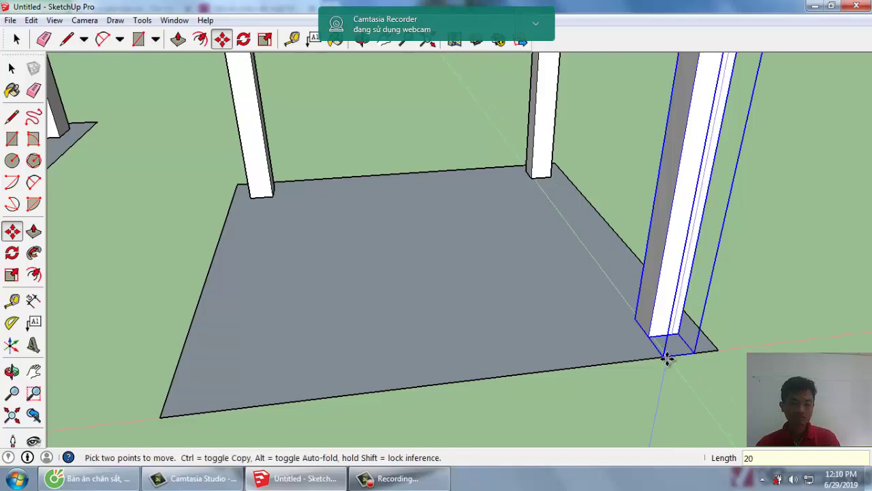
pyautogui.press('ctrl')
pyautogui.click(665, 359)
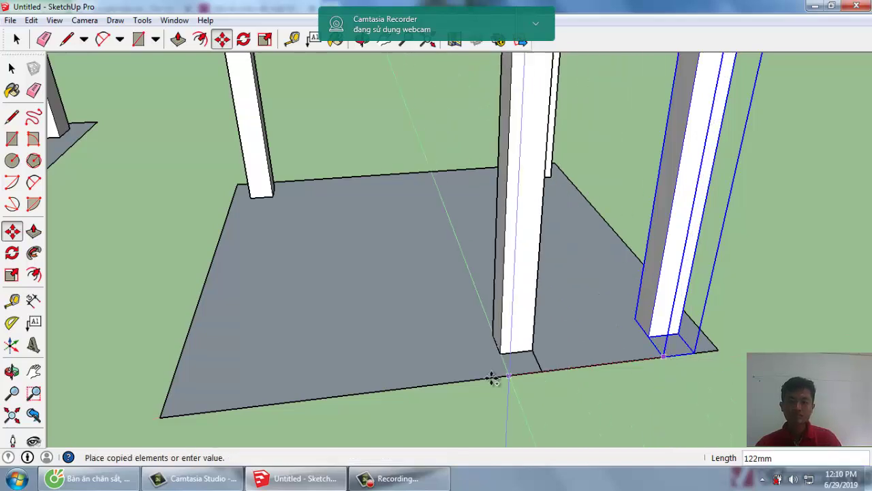
pyautogui.click(157, 415)
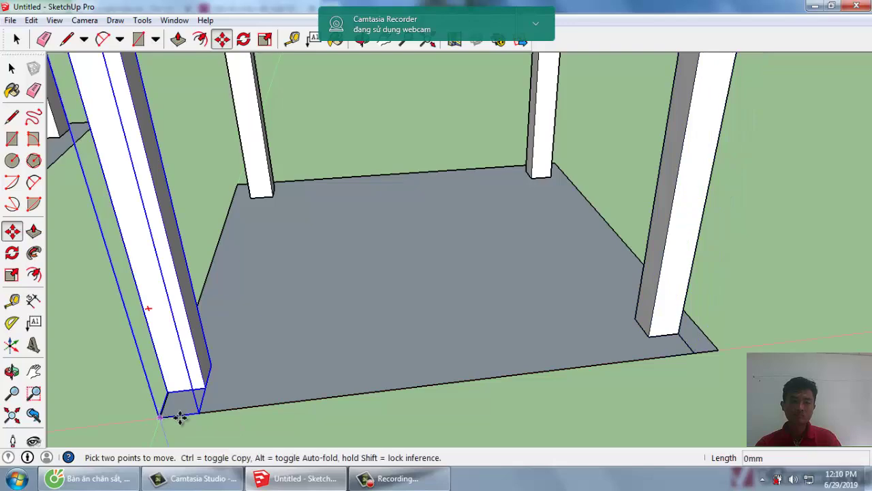
pyautogui.click(179, 414)
pyautogui.click(192, 417)
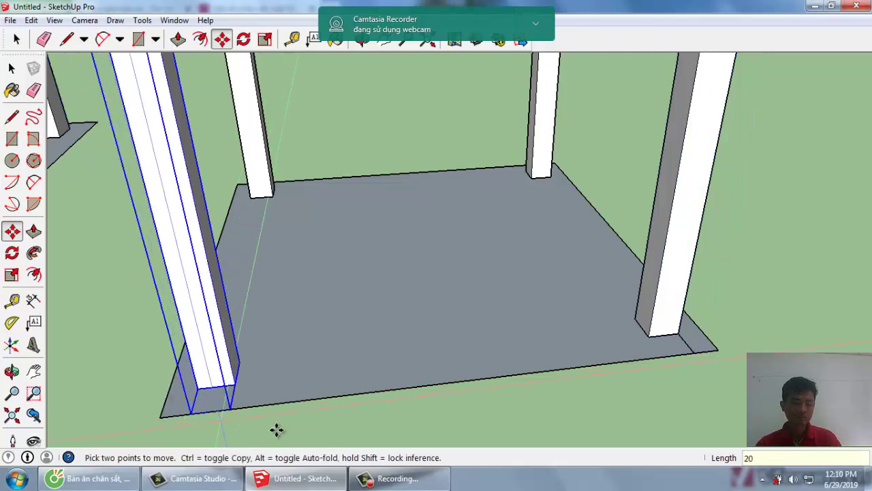
pyautogui.press('space')
pyautogui.moveTo(397, 441)
pyautogui.mouseDown(button='middle')
pyautogui.moveTo(470, 427)
pyautogui.moveTo(484, 383)
pyautogui.mouseUp(button='middle')
pyautogui.scroll(-3, 470, 422)
pyautogui.scroll(3, 428, 357)
pyautogui.moveTo(429, 357); pyautogui.dragTo(573, 427, button='middle')
pyautogui.click(573, 427)
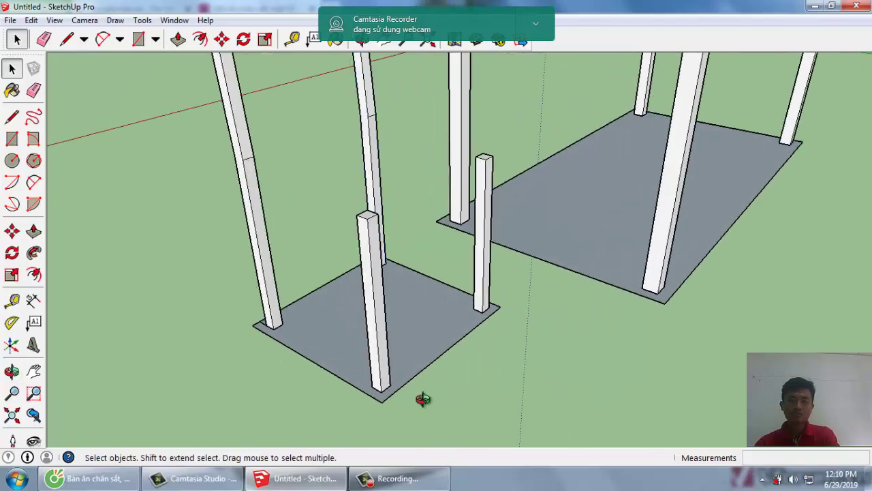
pyautogui.moveTo(424, 399)
pyautogui.mouseDown(button='middle')
pyautogui.moveTo(541, 415)
pyautogui.moveTo(350, 399)
pyautogui.moveTo(623, 399)
pyautogui.moveTo(613, 354)
pyautogui.moveTo(631, 282)
pyautogui.moveTo(545, 286)
pyautogui.mouseUp(button='middle')
# Draw a 25 by 25 mm square on the side of the leg's top.
pyautogui.scroll(3, 613, 354)
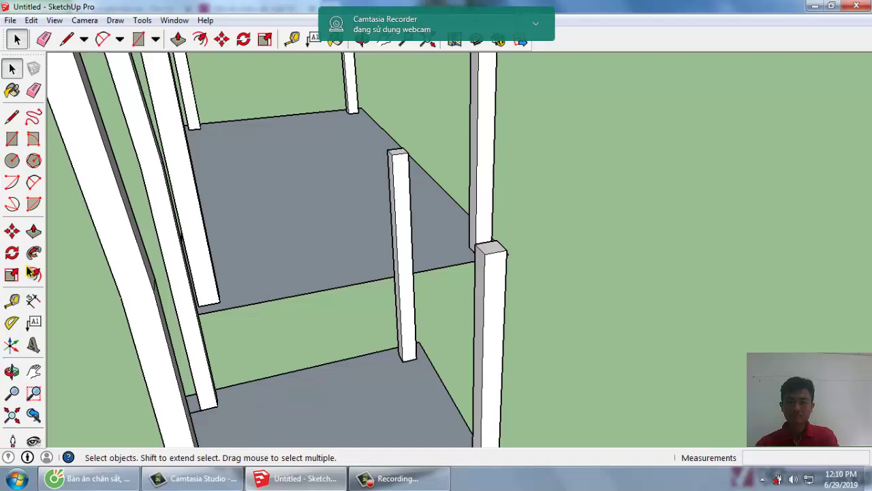
pyautogui.click(11, 138)
pyautogui.scroll(-3, 327, 208)
pyautogui.moveTo(327, 208); pyautogui.dragTo(335, 214, button='middle')
pyautogui.scroll(5, 365, 249)
pyautogui.scroll(2, 368, 248)
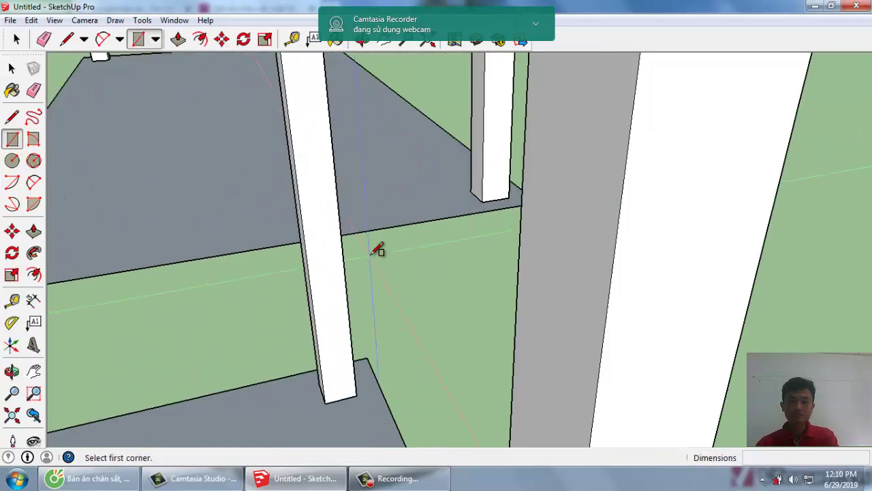
pyautogui.scroll(-3, 379, 252)
pyautogui.scroll(-2, 527, 168)
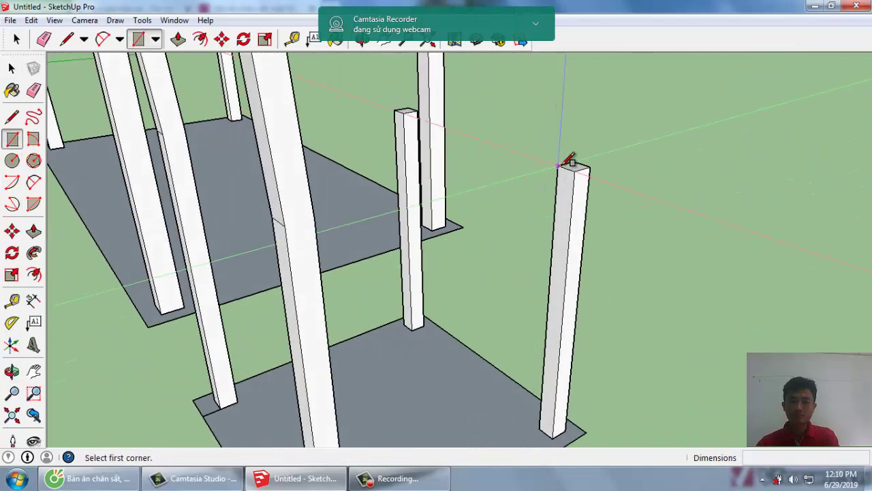
pyautogui.click(557, 166)
pyautogui.write('25,25')
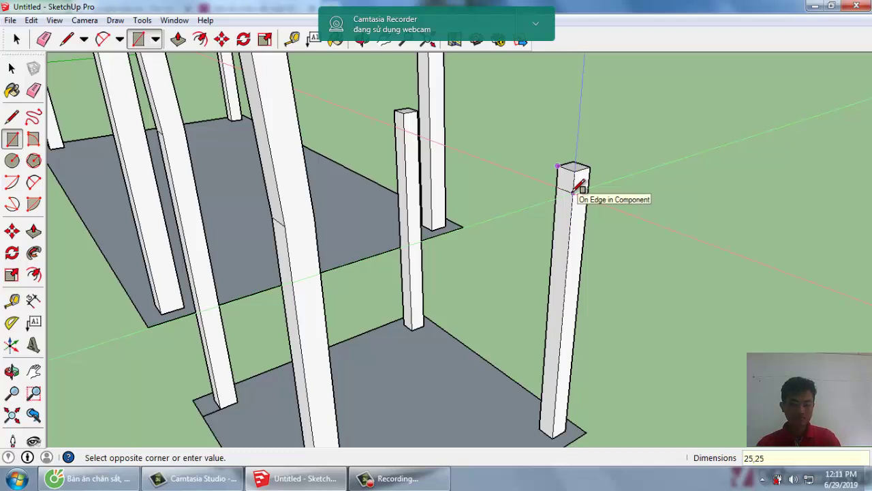
pyautogui.click(574, 191)
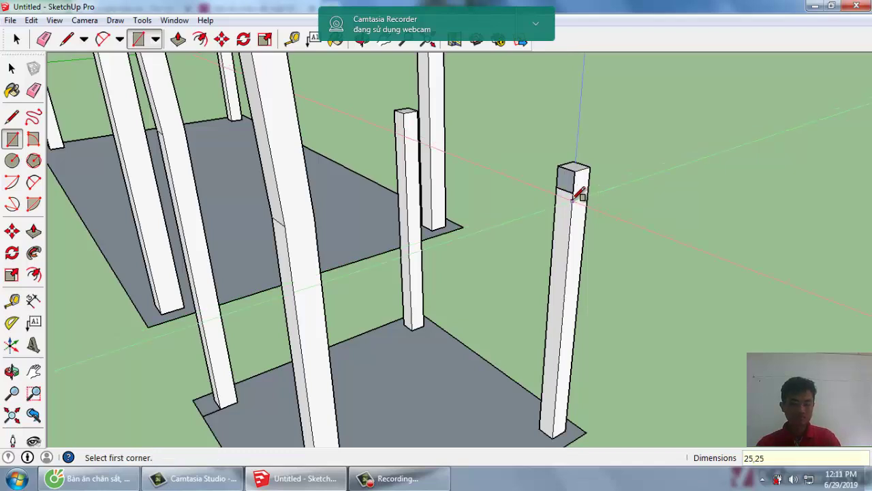
pyautogui.press('space')
pyautogui.scroll(1, 569, 187)
pyautogui.scroll(1, 568, 186)
# Push/pull the square about 305 mm sideways into a rail reaching the neighbouring leg.
pyautogui.press('p')
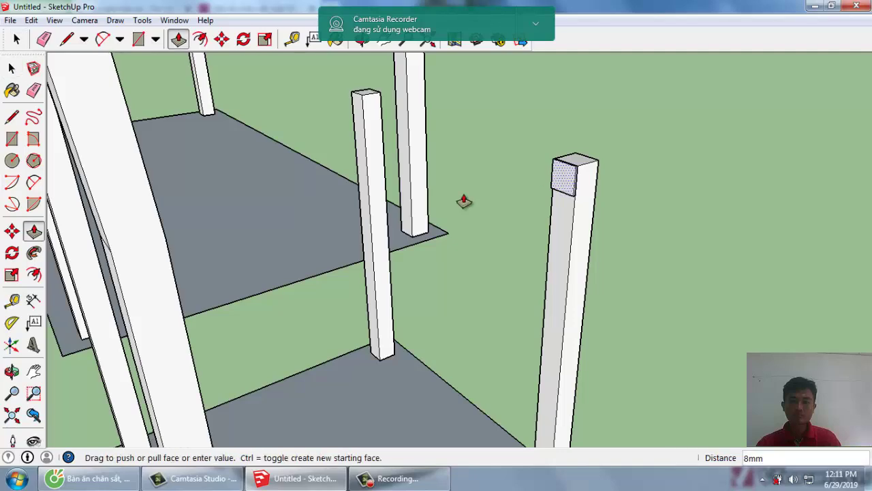
pyautogui.moveTo(566, 185); pyautogui.dragTo(436, 212)
pyautogui.moveTo(448, 232)
pyautogui.mouseDown(button='middle')
pyautogui.moveTo(365, 252)
pyautogui.moveTo(189, 251)
pyautogui.mouseUp(button='middle')
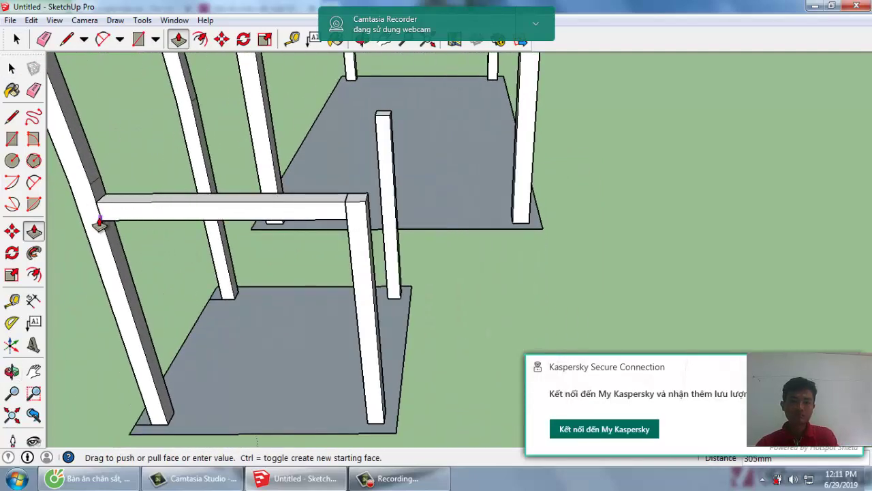
pyautogui.click(99, 223)
pyautogui.press('space')
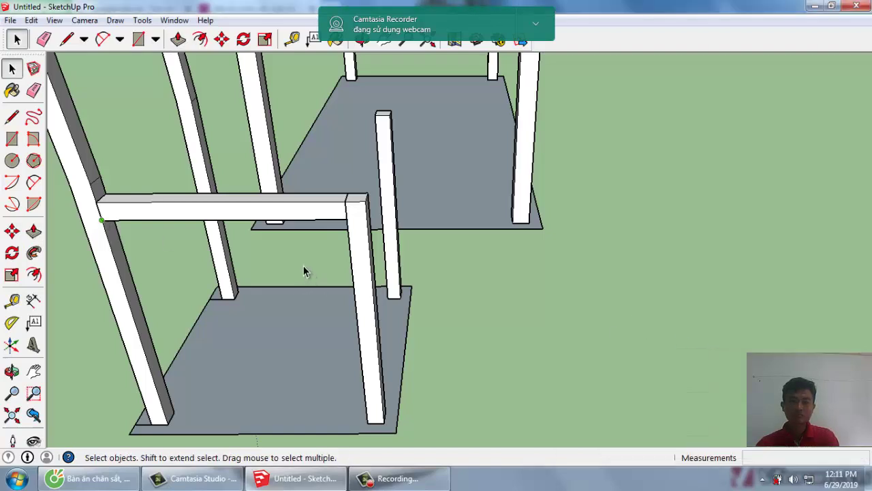
# Make the horizontal rail a component.
pyautogui.scroll(3, 191, 184)
pyautogui.scroll(-1, 224, 230)
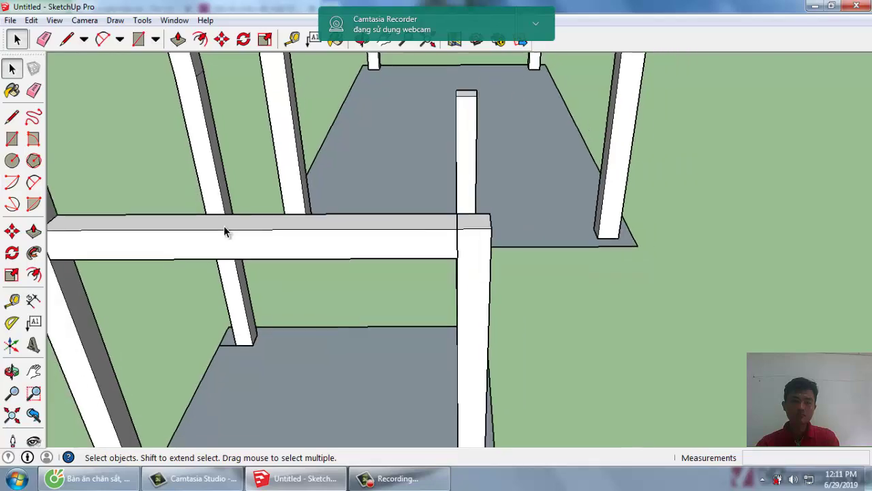
pyautogui.scroll(-2, 225, 230)
pyautogui.scroll(1, 302, 216)
pyautogui.tripleClick(244, 223)
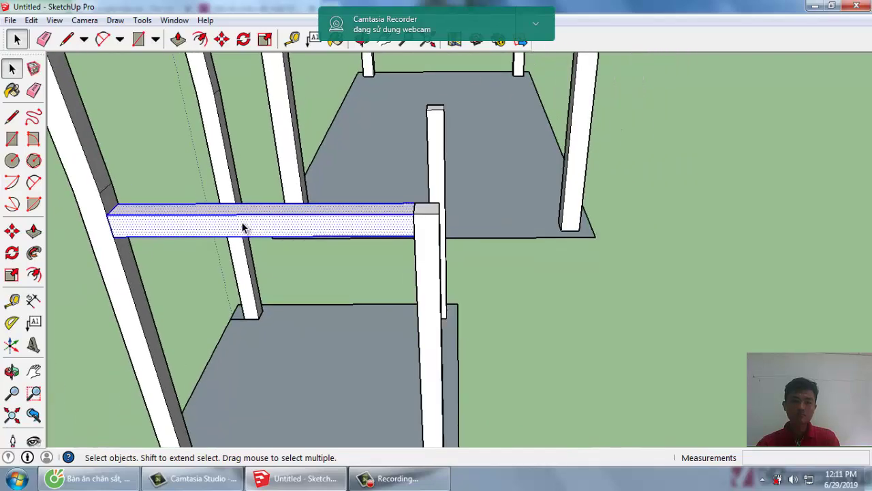
pyautogui.press('g')
pyautogui.press('Return')
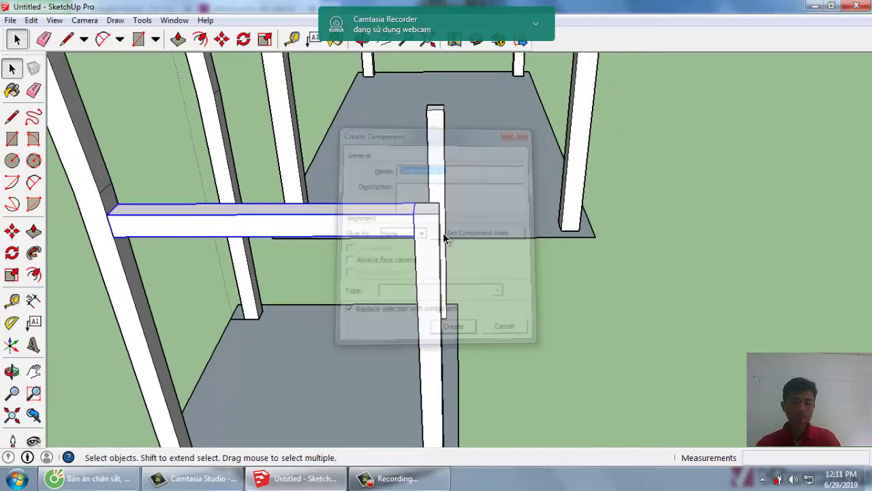
pyautogui.moveTo(436, 233)
pyautogui.mouseDown(button='middle')
pyautogui.moveTo(337, 313)
pyautogui.moveTo(230, 304)
pyautogui.mouseUp(button='middle')
# Copy the rail 335 mm across onto the other front leg and back post.
pyautogui.press('m')
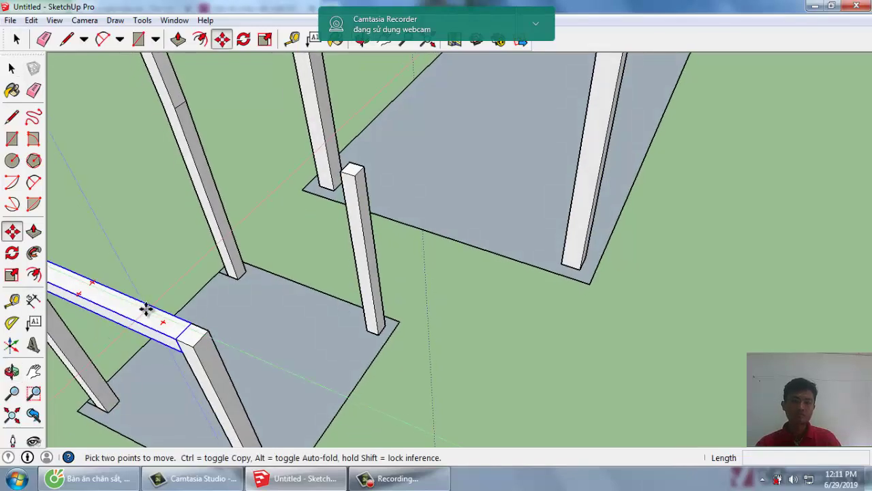
pyautogui.press('ctrl')
pyautogui.click(191, 322)
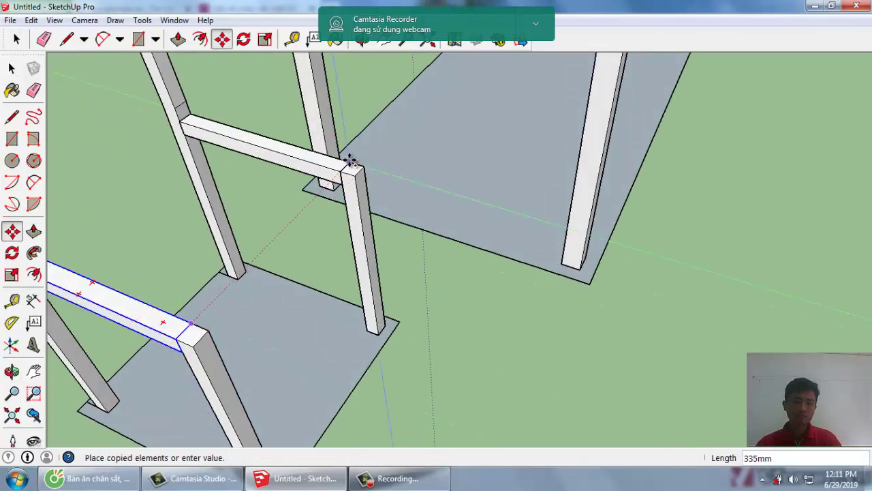
pyautogui.click(348, 160)
pyautogui.press('space')
pyautogui.scroll(-3, 508, 350)
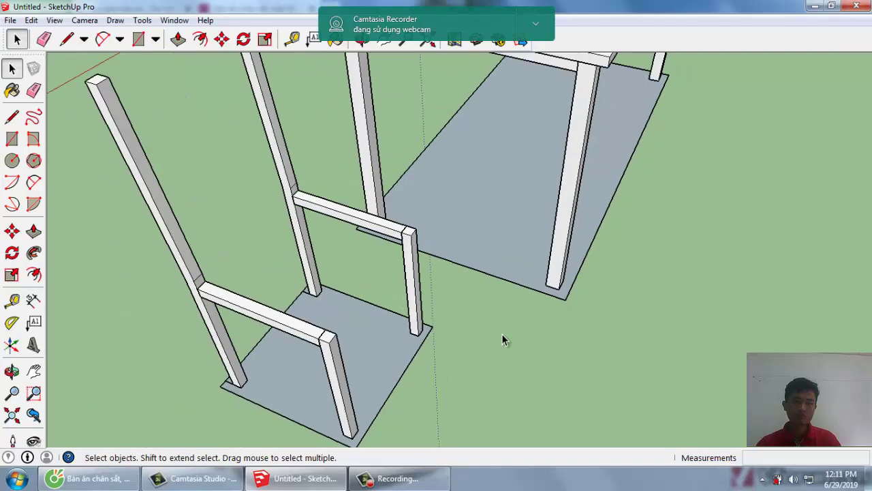
pyautogui.scroll(2, 201, 206)
pyautogui.scroll(-2, 202, 213)
pyautogui.scroll(2, 208, 306)
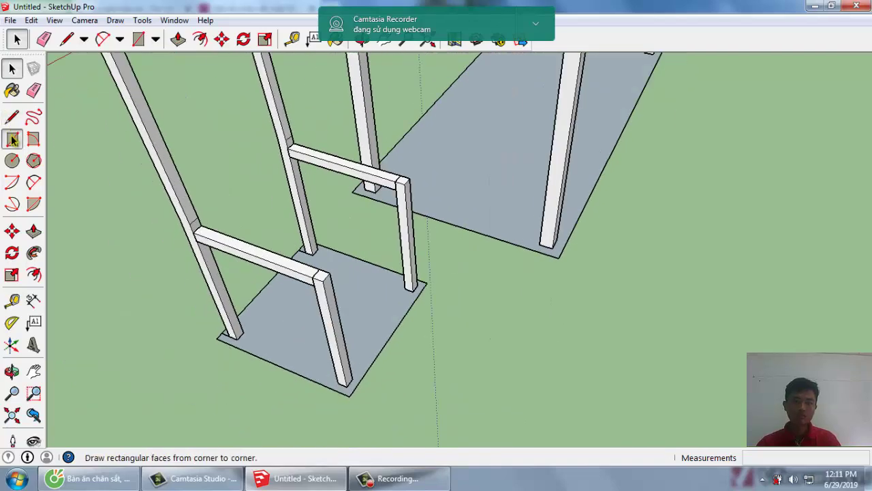
pyautogui.click(12, 139)
pyautogui.click(218, 336)
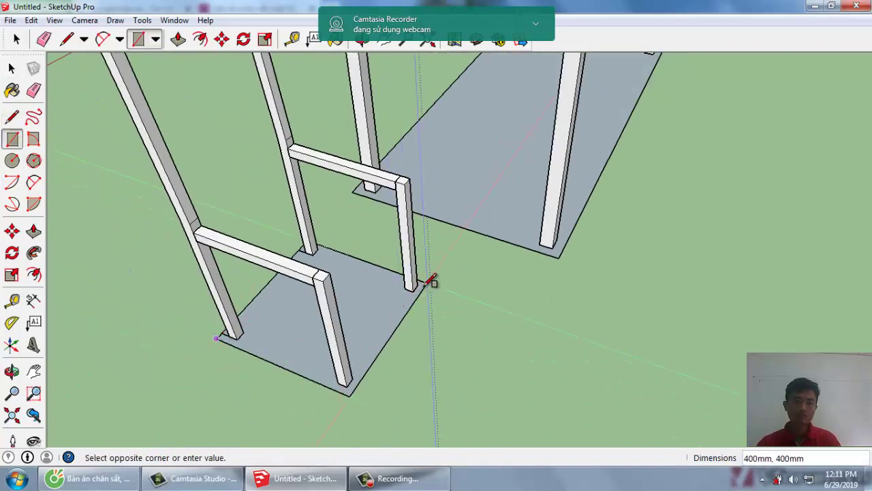
# Complete the 400mm square and thicken the floor plate with Push/Pull.
pyautogui.click(428, 283)
pyautogui.press('space')
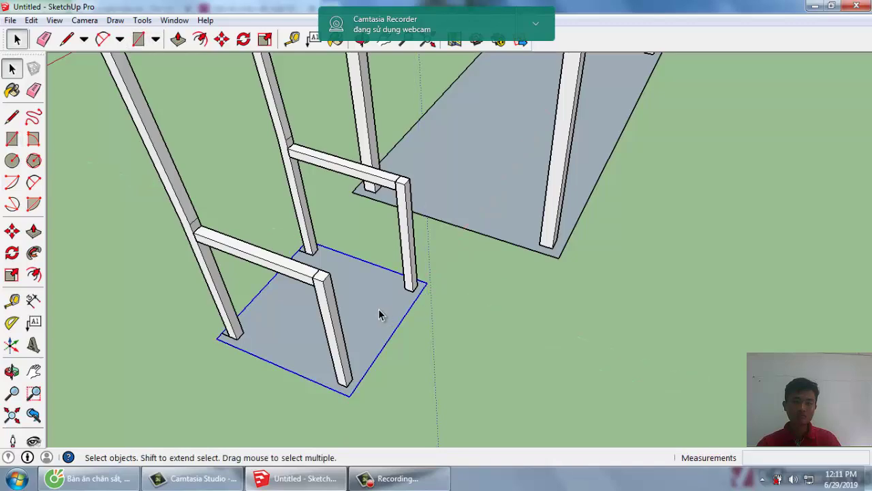
pyautogui.press('p')
pyautogui.doubleClick(379, 313)
pyautogui.moveTo(380, 314)
pyautogui.mouseDown(button='middle')
pyautogui.moveTo(364, 178)
pyautogui.moveTo(348, 251)
pyautogui.mouseUp(button='middle')
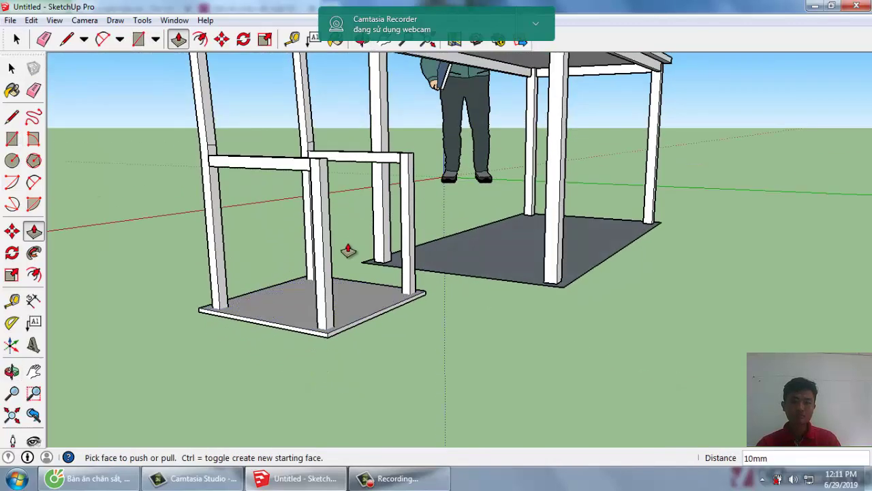
pyautogui.scroll(2, 347, 250)
pyautogui.click(341, 321)
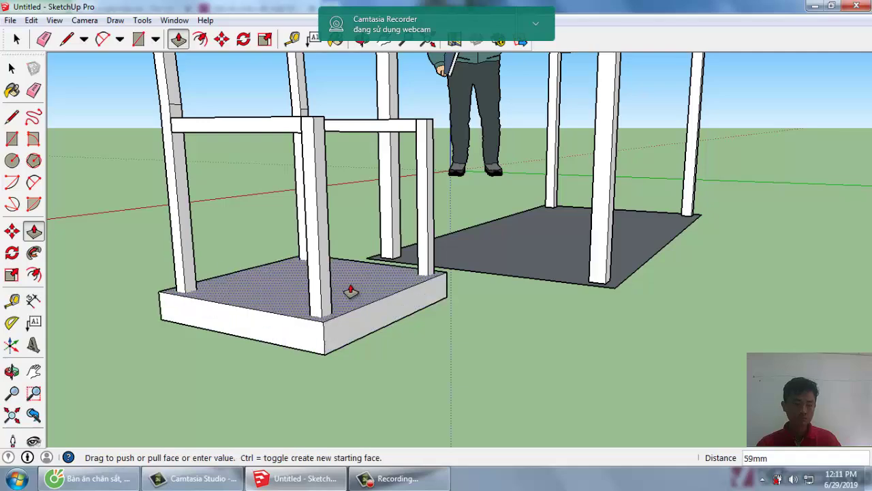
pyautogui.click(350, 291)
# Select the whole floor plate and make it a component.
pyautogui.press('space')
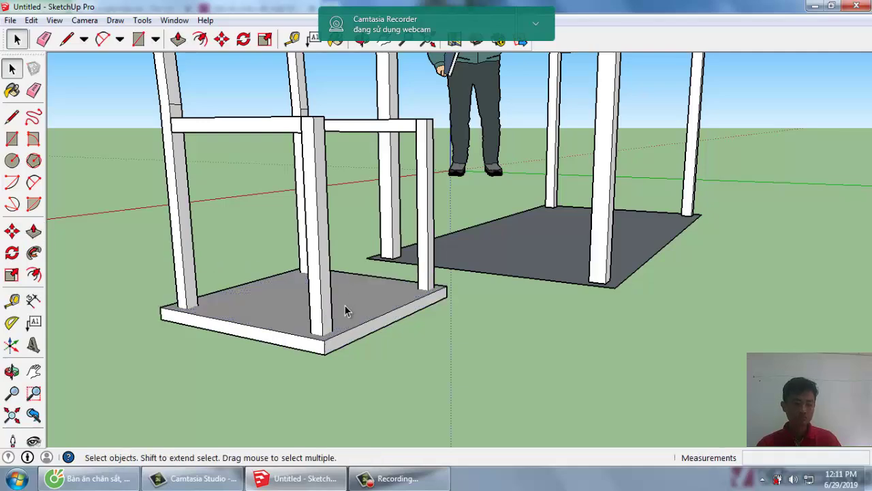
pyautogui.scroll(2, 345, 306)
pyautogui.click(355, 325)
pyautogui.press('g')
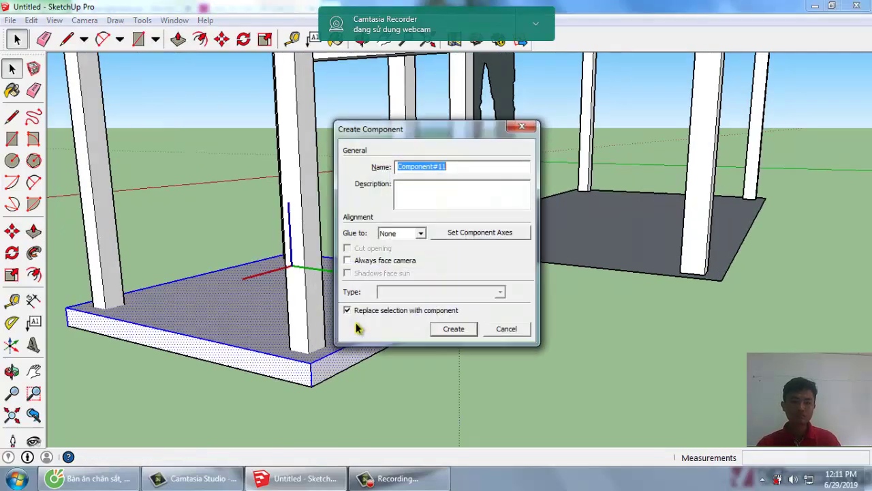
pyautogui.press('Return')
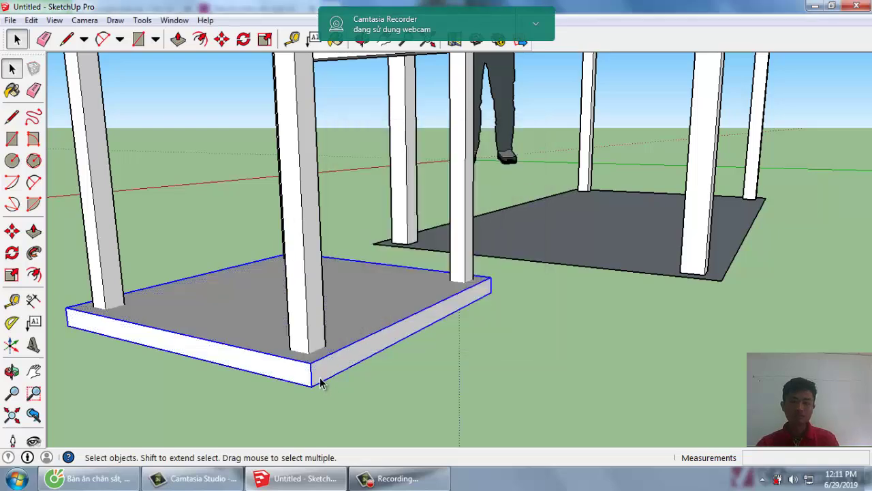
# Move the plate component by its corner up the legs to seat height.
pyautogui.press('m')
pyautogui.click(311, 386)
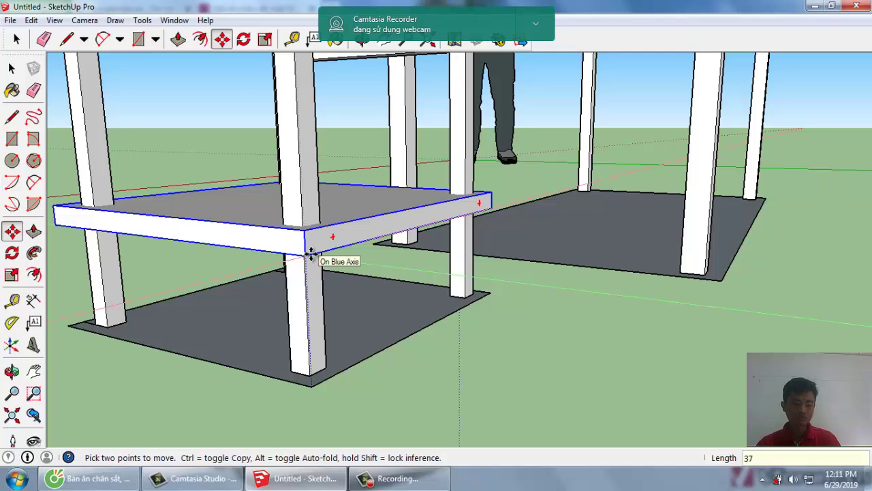
pyautogui.click(311, 252)
pyautogui.press('space')
# Orbit and zoom around the chair and table to view the seat from a new angle.
pyautogui.scroll(-3, 422, 395)
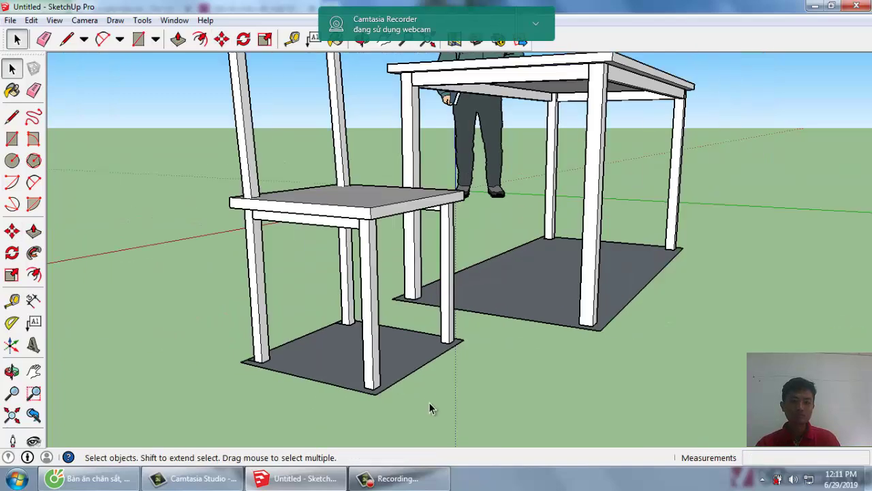
pyautogui.moveTo(428, 407); pyautogui.dragTo(467, 300, button='middle')
pyautogui.scroll(2, 460, 317)
pyautogui.scroll(2, 485, 330)
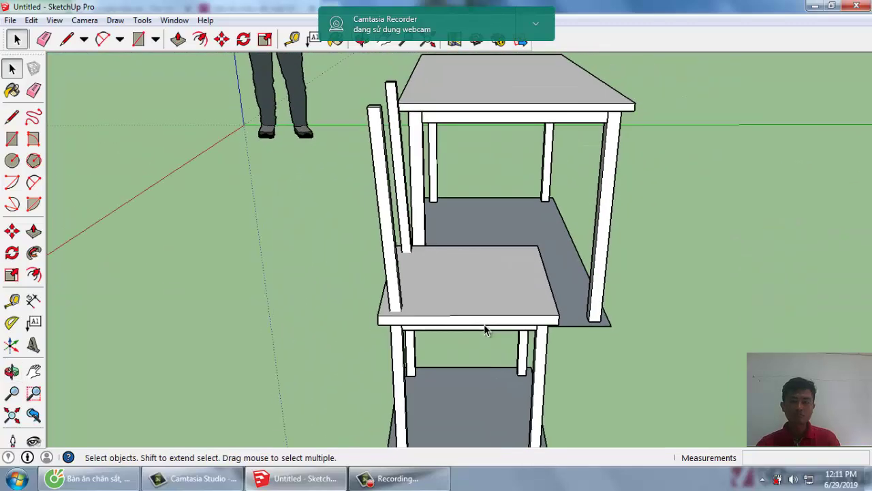
pyautogui.moveTo(485, 330)
pyautogui.mouseDown(button='middle')
pyautogui.moveTo(493, 266)
pyautogui.moveTo(515, 279)
pyautogui.moveTo(497, 350)
pyautogui.mouseUp(button='middle')
pyautogui.scroll(2, 497, 350)
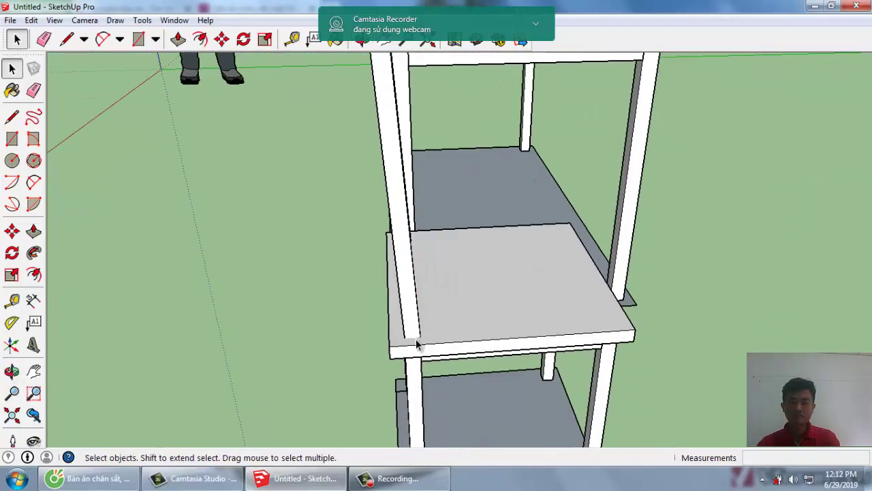
pyautogui.scroll(2, 415, 344)
pyautogui.scroll(1, 415, 346)
pyautogui.scroll(2, 520, 362)
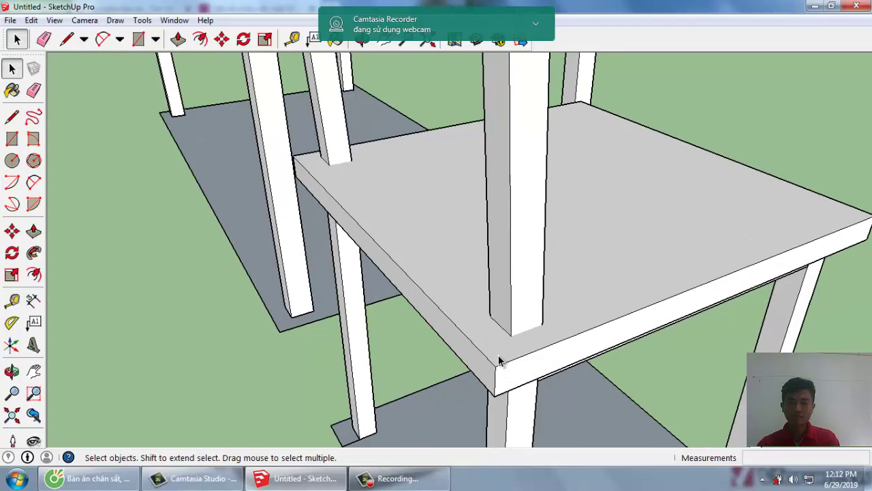
pyautogui.scroll(1, 496, 362)
pyautogui.moveTo(495, 362)
pyautogui.mouseDown(button='middle')
pyautogui.moveTo(536, 364)
pyautogui.moveTo(595, 389)
pyautogui.moveTo(619, 381)
pyautogui.moveTo(622, 396)
pyautogui.moveTo(707, 360)
pyautogui.moveTo(729, 363)
pyautogui.moveTo(544, 373)
pyautogui.mouseUp(button='middle')
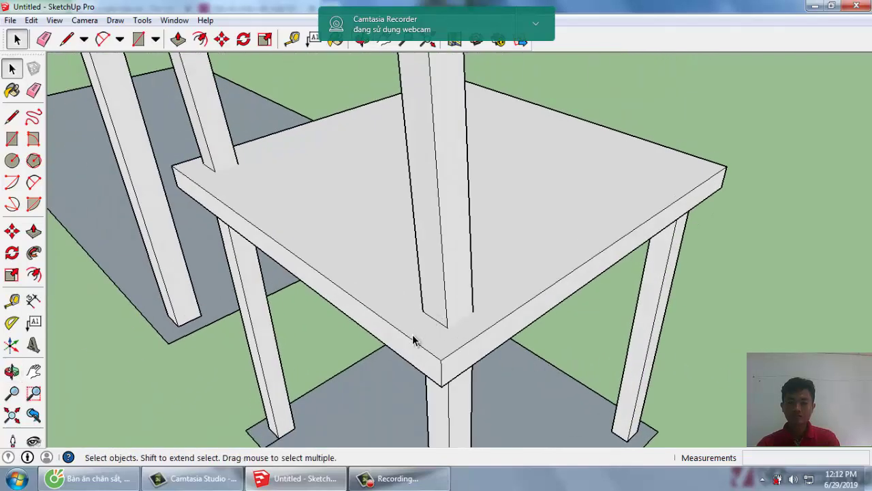
pyautogui.scroll(1, 413, 340)
# Open the seat component and push its front edge face in 50mm.
pyautogui.doubleClick(417, 362)
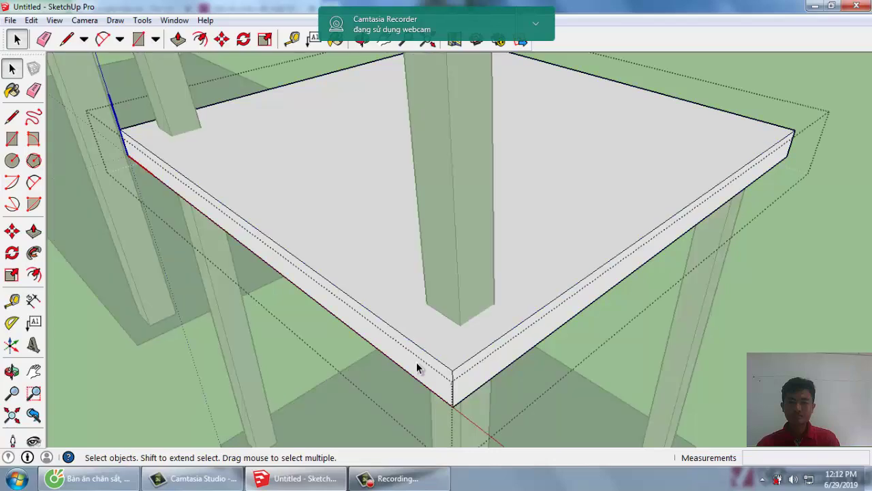
pyautogui.click(417, 362)
pyautogui.press('p')
pyautogui.moveTo(417, 362); pyautogui.dragTo(493, 339)
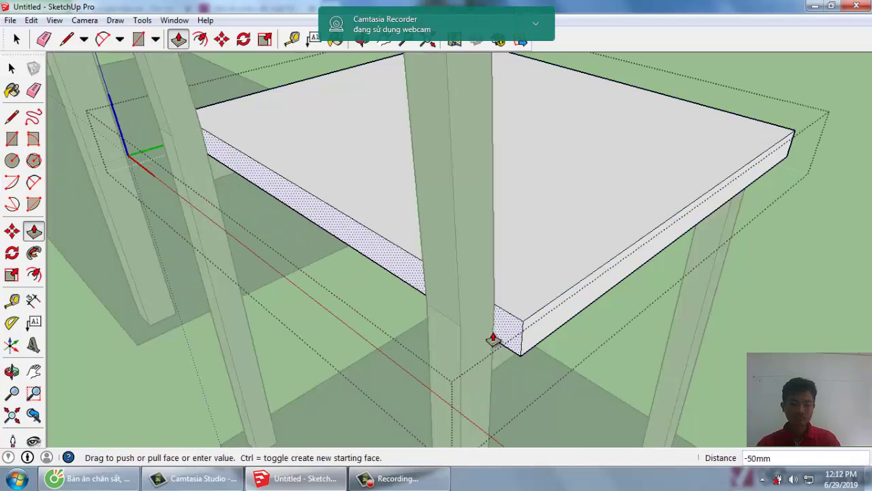
pyautogui.click(494, 339)
pyautogui.press('space')
# Explode the seat from a low view into loose geometry.
pyautogui.moveTo(498, 331)
pyautogui.mouseDown(button='middle')
pyautogui.moveTo(617, 421)
pyautogui.moveTo(247, 264)
pyautogui.mouseUp(button='middle')
pyautogui.click(458, 275)
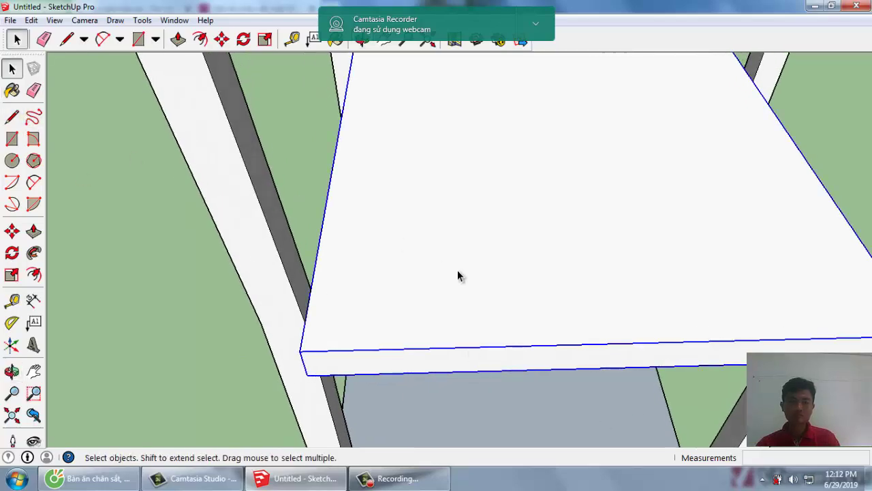
pyautogui.rightClick(457, 270)
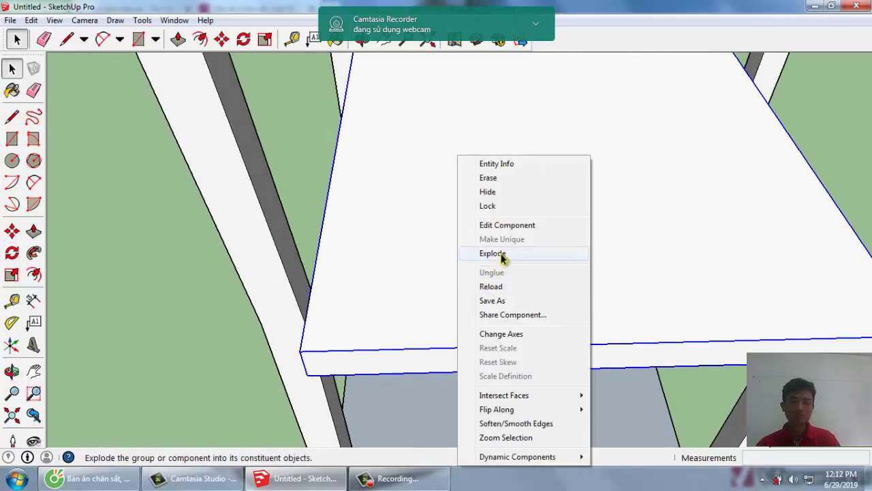
pyautogui.click(502, 253)
pyautogui.scroll(-2, 347, 216)
pyautogui.scroll(2, 347, 216)
# Draw a line along the seat edge from one seat corner to the other.
pyautogui.click(11, 117)
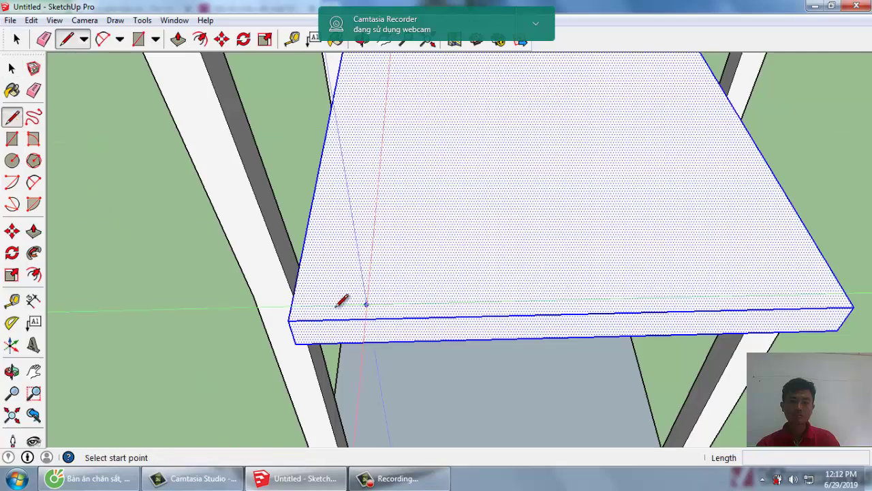
pyautogui.click(293, 294)
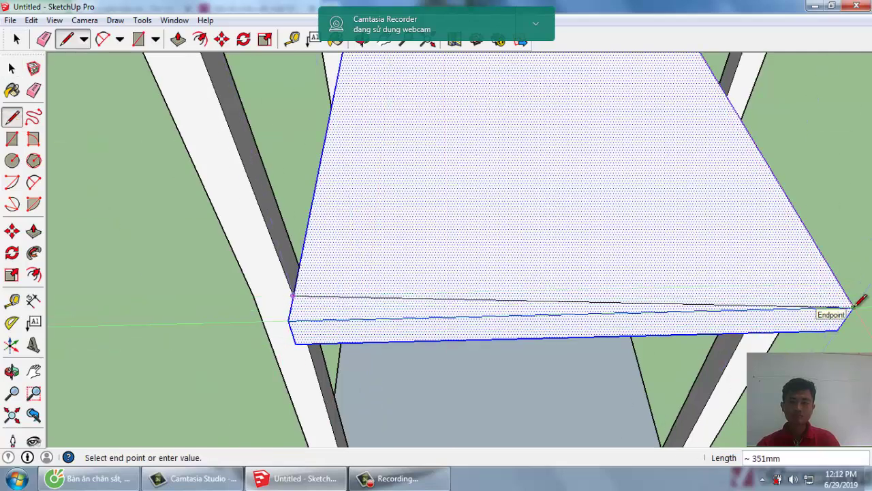
pyautogui.moveTo(860, 299); pyautogui.dragTo(452, 277, button='middle')
pyautogui.scroll(-2, 452, 259)
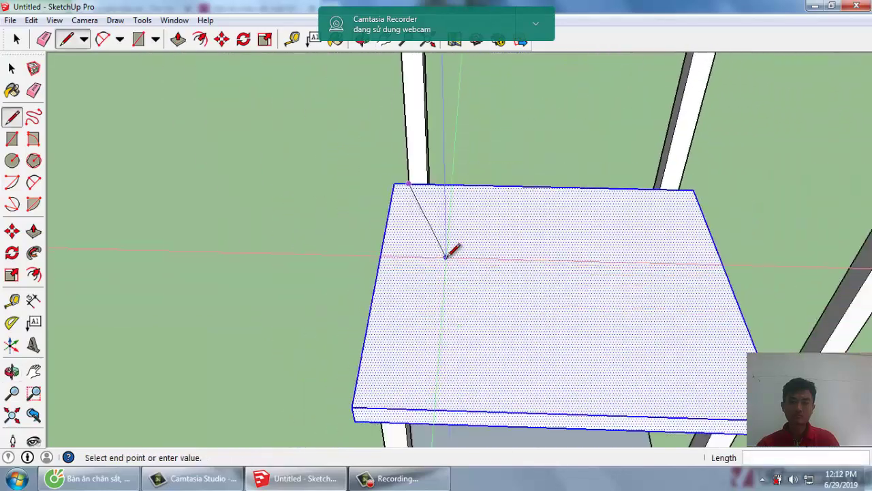
pyautogui.scroll(-1, 389, 325)
pyautogui.scroll(1, 389, 325)
pyautogui.scroll(1, 378, 379)
pyautogui.scroll(1, 384, 364)
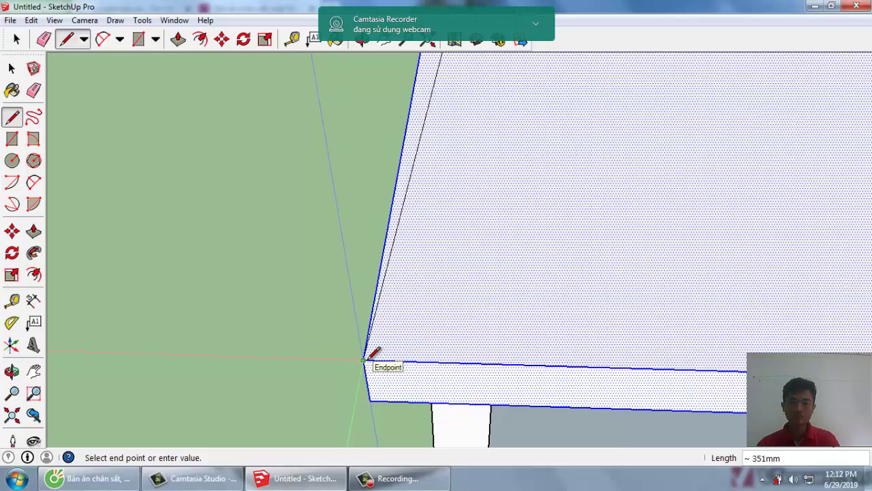
pyautogui.click(365, 358)
pyautogui.press('space')
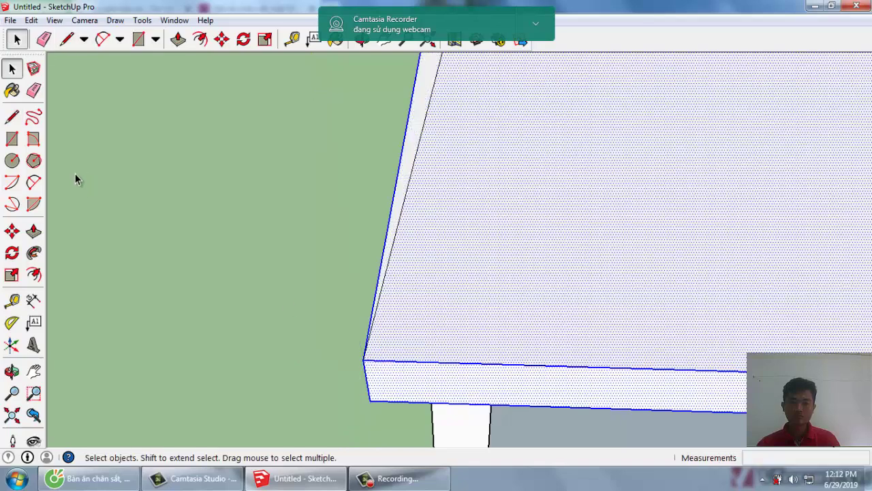
# Draw a 20 by 20 square at the seat's corner.
pyautogui.click(11, 138)
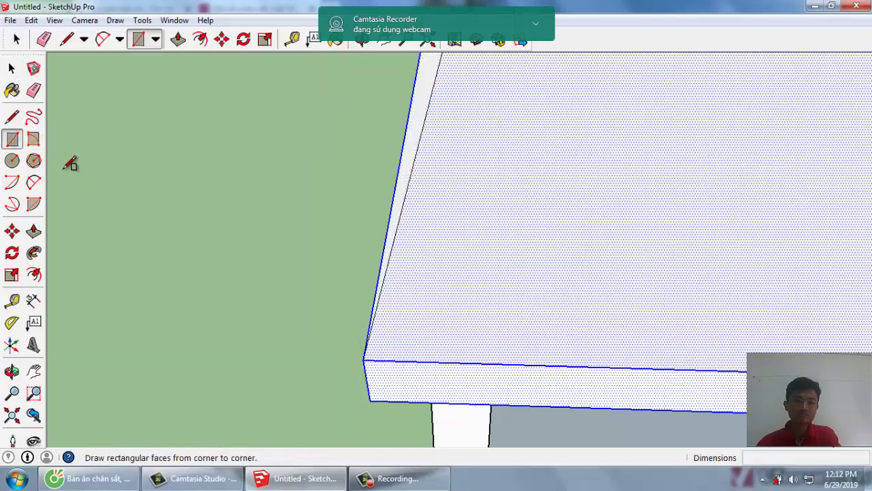
pyautogui.click(364, 358)
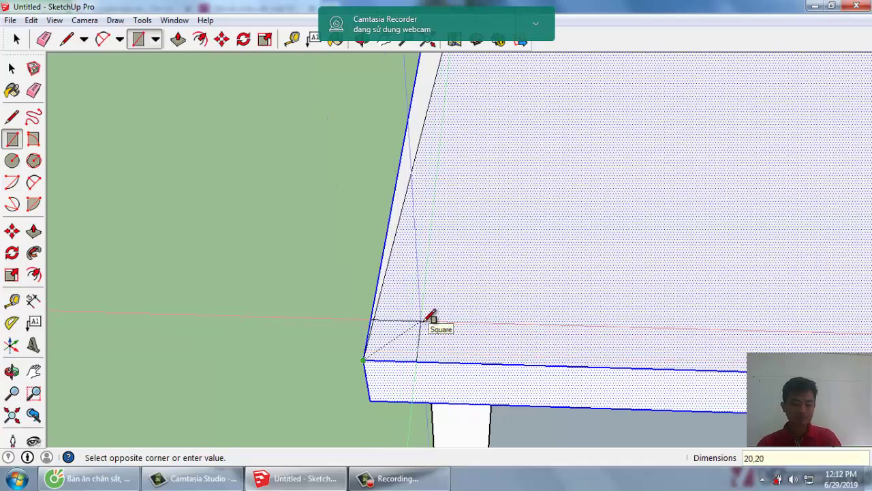
pyautogui.click(427, 319)
pyautogui.press('space')
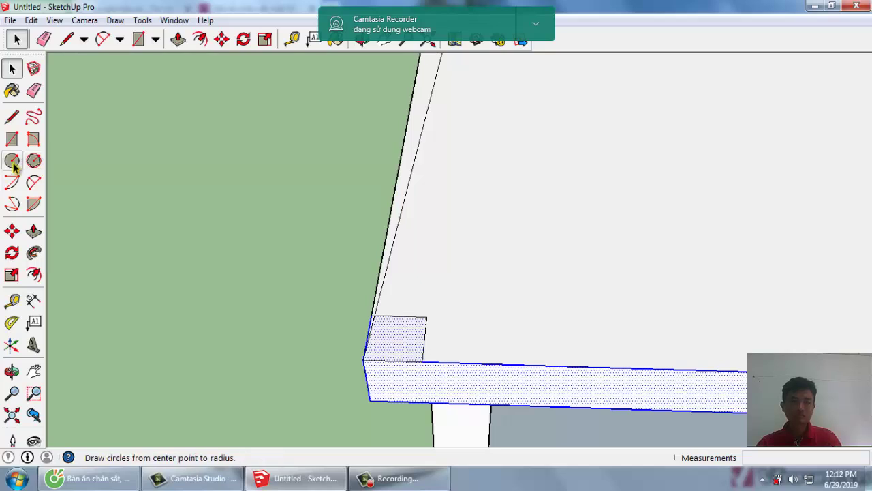
# Draw a quarter arc inside the corner square and select the piece outside it.
pyautogui.click(11, 182)
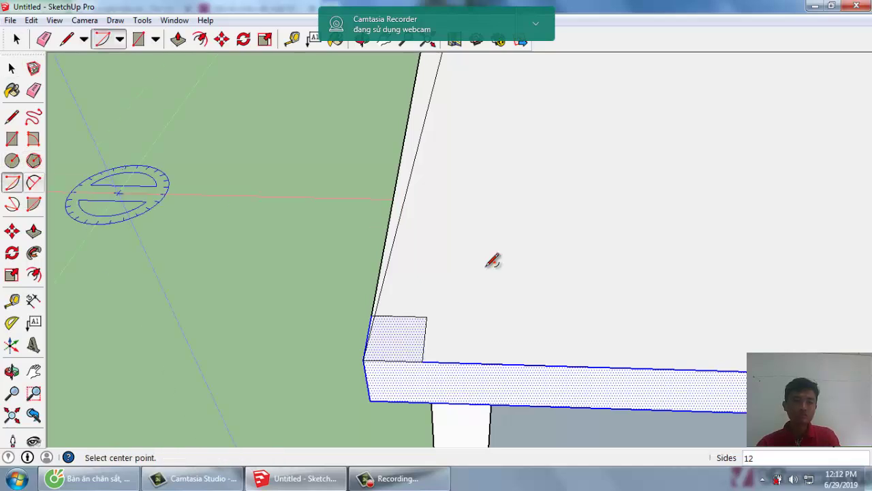
pyautogui.click(427, 317)
pyautogui.click(422, 361)
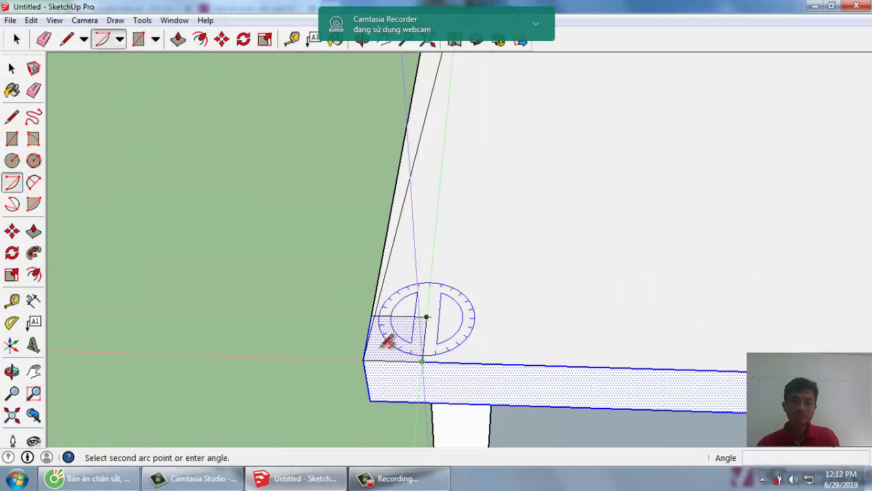
pyautogui.click(377, 311)
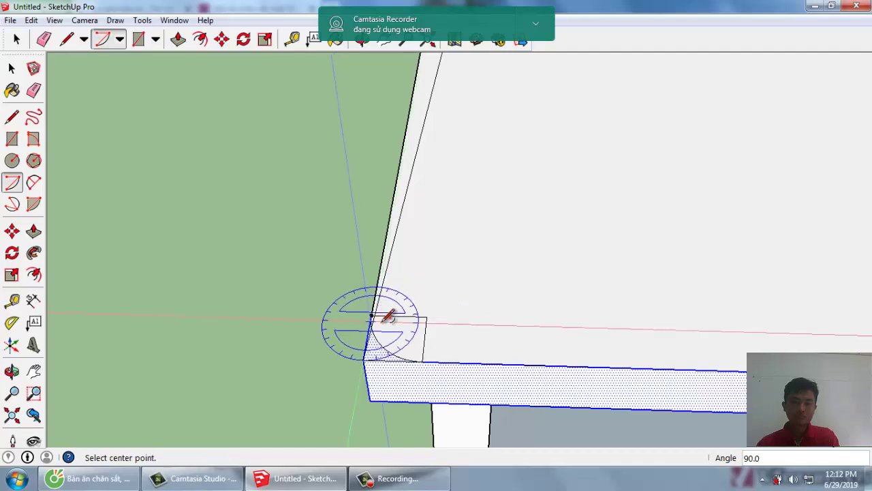
pyautogui.press('space')
pyautogui.scroll(1, 380, 370)
pyautogui.click(381, 355)
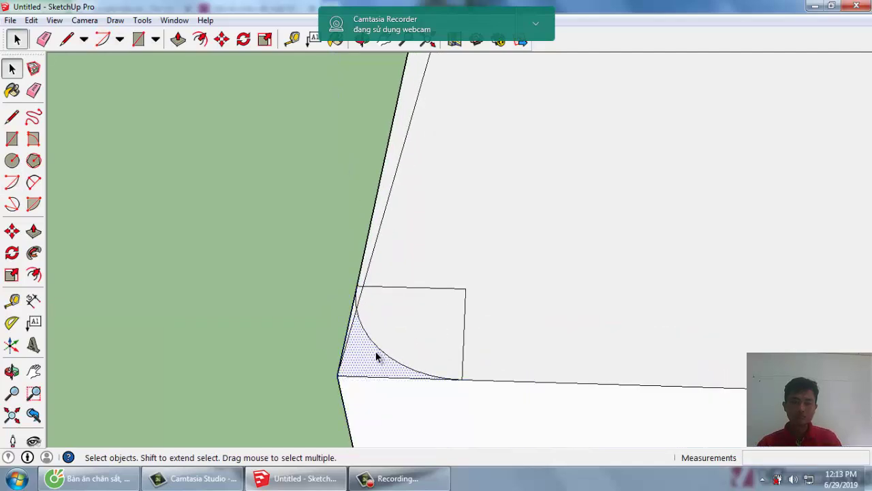
# Push the corner piece and leftover sliver down through the seat to round the corner.
pyautogui.press('p')
pyautogui.moveTo(374, 364); pyautogui.dragTo(379, 401)
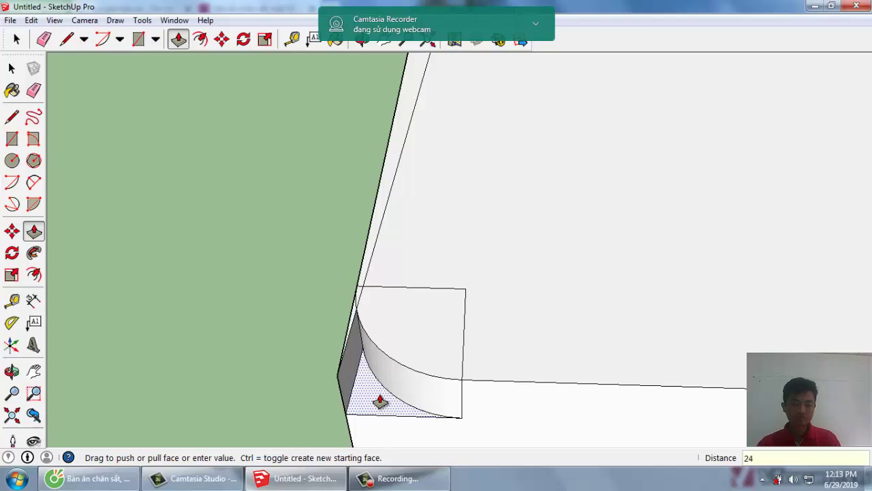
pyautogui.press('space')
pyautogui.moveTo(377, 376); pyautogui.dragTo(373, 367, button='middle')
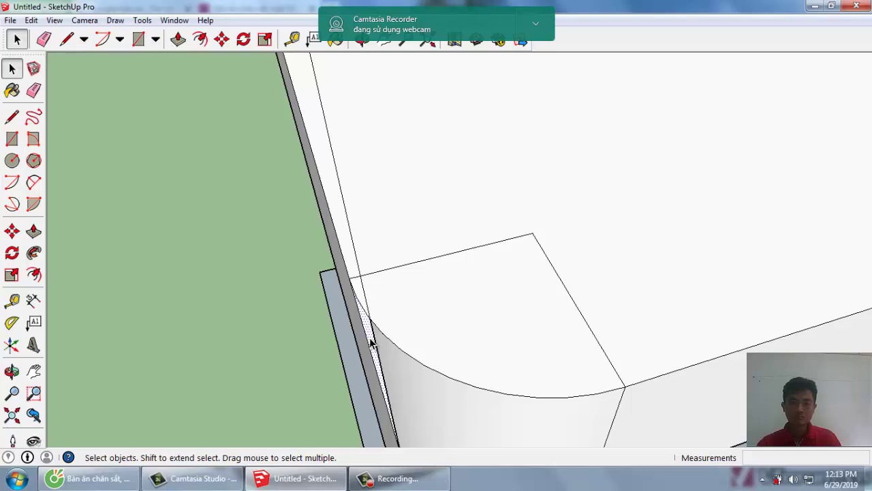
pyautogui.press('p')
pyautogui.moveTo(371, 343); pyautogui.dragTo(372, 368)
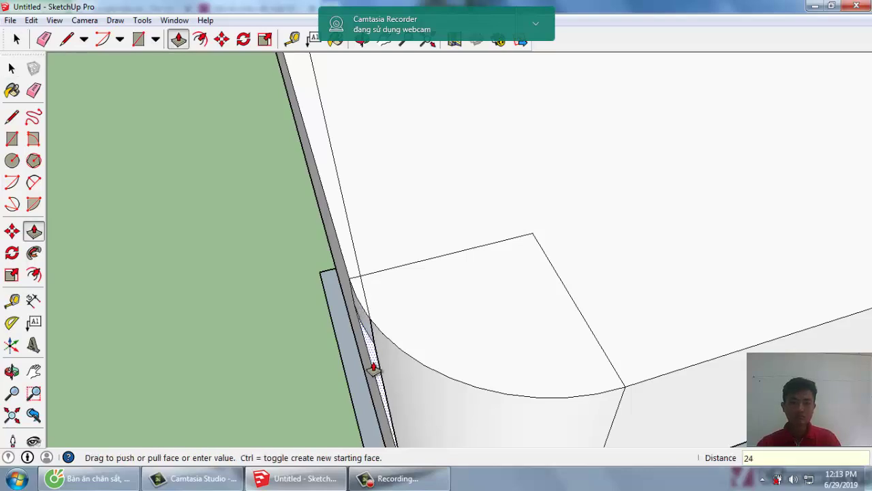
pyautogui.press('space')
# Orbit and zoom to inspect the rounded seat corner.
pyautogui.moveTo(374, 362); pyautogui.dragTo(495, 394, button='middle')
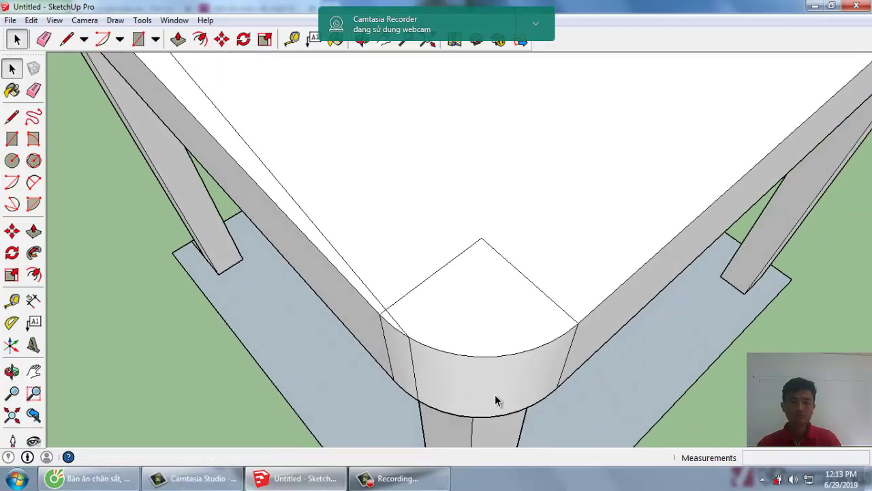
pyautogui.scroll(2, 384, 332)
pyautogui.scroll(2, 383, 334)
pyautogui.scroll(2, 409, 341)
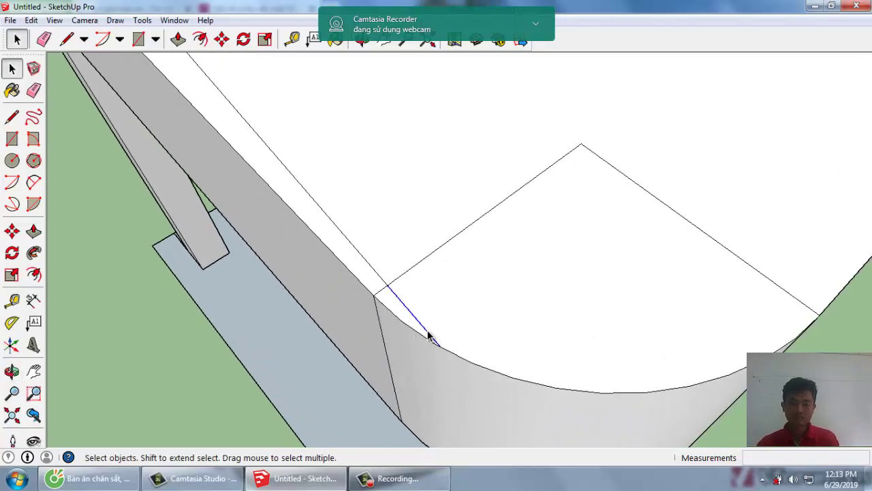
pyautogui.scroll(-3, 429, 335)
pyautogui.scroll(-3, 400, 334)
pyautogui.moveTo(399, 334); pyautogui.dragTo(405, 334, button='middle')
pyautogui.scroll(5, 405, 334)
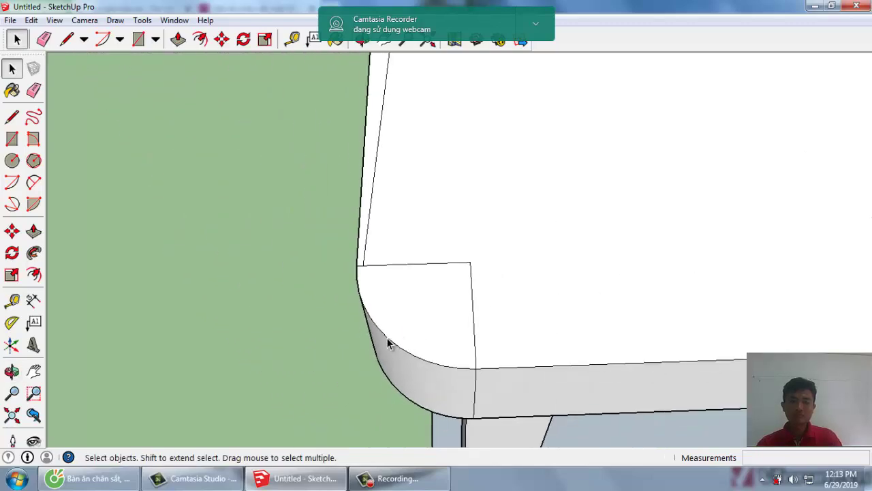
pyautogui.scroll(-2, 402, 337)
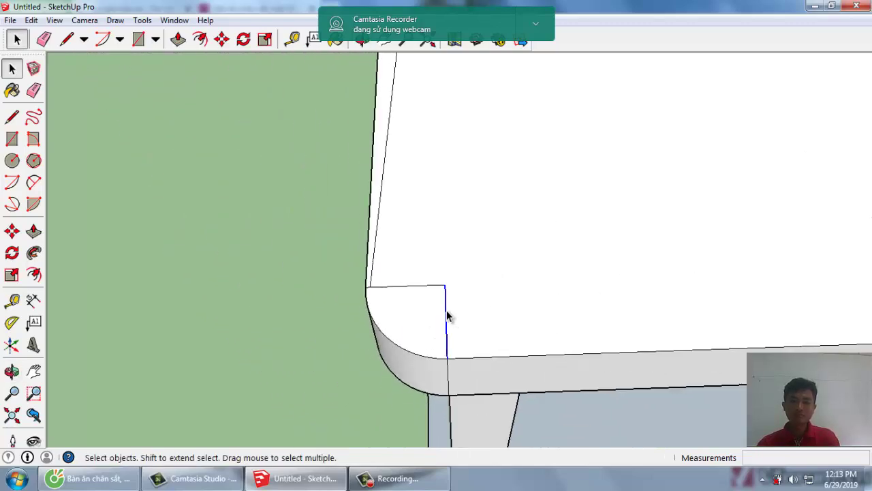
# Remove the stray short line on the table top and check the corner.
pyautogui.hotkey('ctrl', 'z')
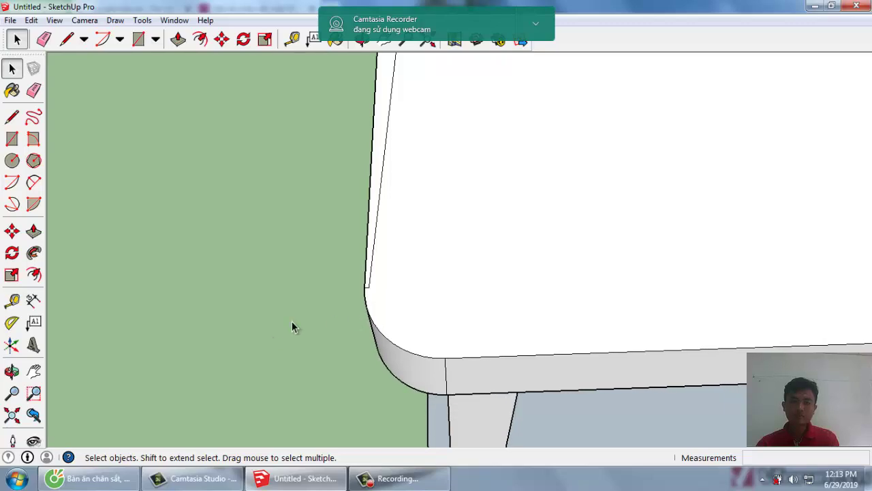
pyautogui.moveTo(293, 326); pyautogui.dragTo(379, 300, button='middle')
pyautogui.scroll(-2, 379, 300)
pyautogui.moveTo(454, 284); pyautogui.dragTo(509, 307, button='middle')
pyautogui.scroll(2, 508, 308)
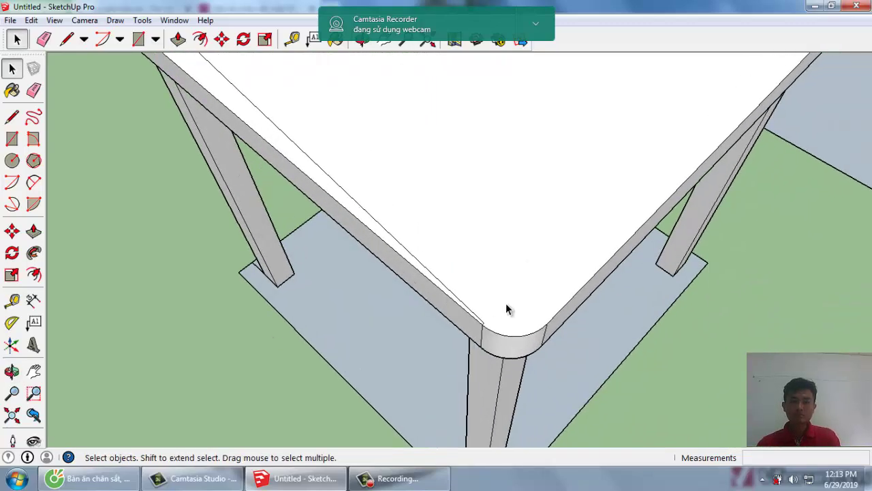
pyautogui.scroll(2, 460, 341)
pyautogui.scroll(2, 460, 340)
pyautogui.scroll(1, 467, 331)
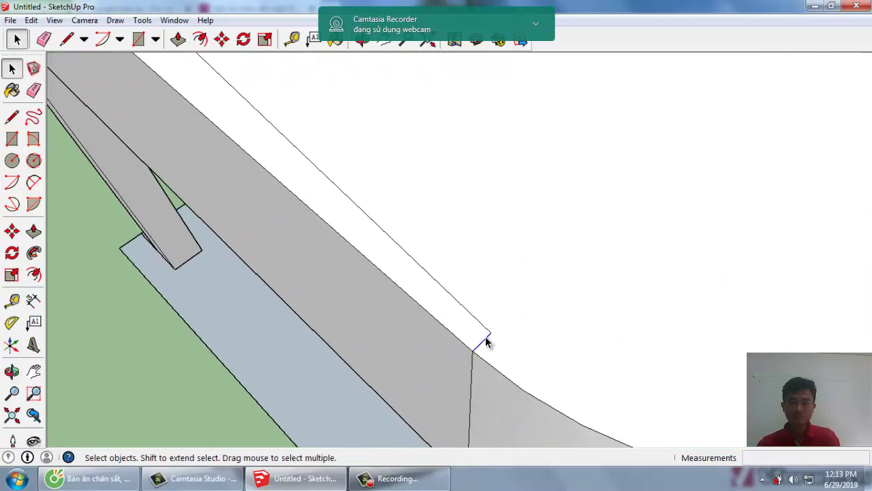
# Delete the extra long edge along the table top.
pyautogui.click(489, 332)
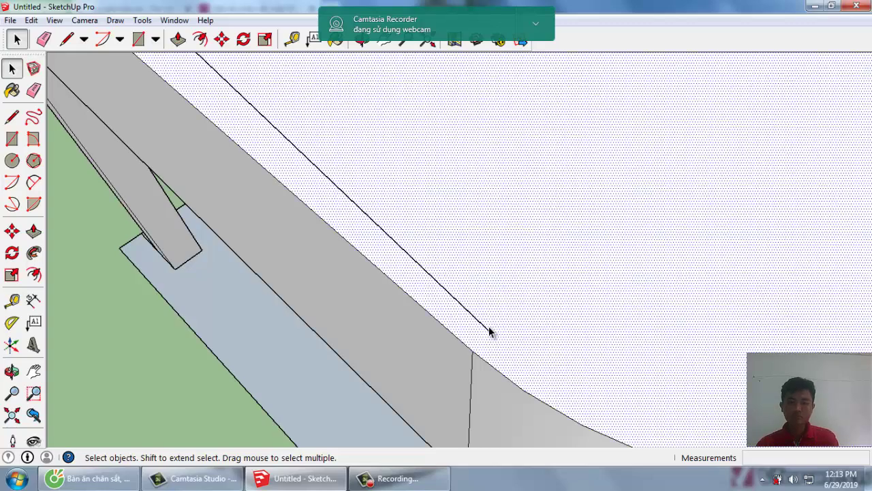
pyautogui.click(489, 332)
pyautogui.press('Delete')
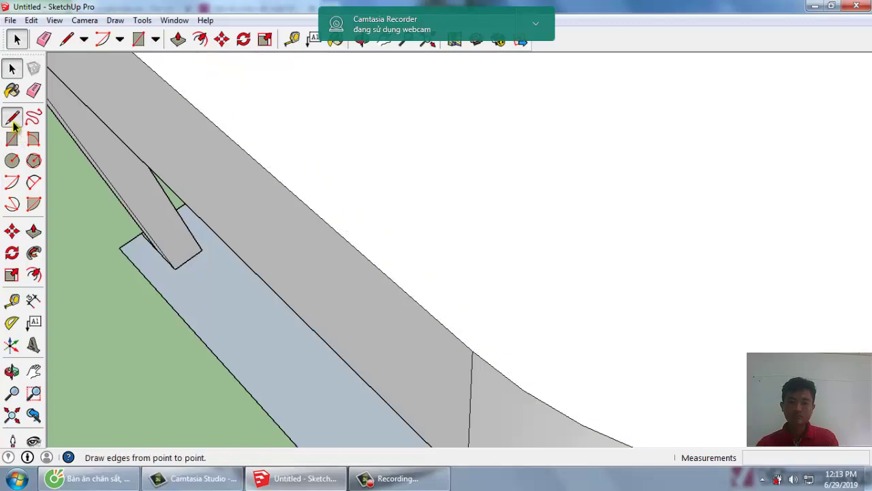
pyautogui.click(12, 117)
pyautogui.click(473, 348)
pyautogui.moveTo(522, 398); pyautogui.dragTo(524, 367, button='middle')
pyautogui.scroll(-4, 523, 367)
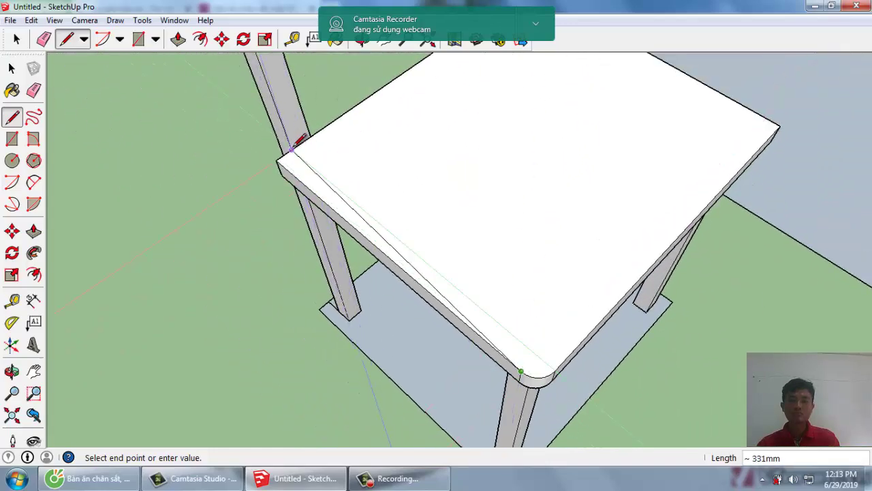
pyautogui.press('space')
pyautogui.scroll(2, 321, 201)
# Push/Pull the thin side strip off the table top.
pyautogui.click(332, 196)
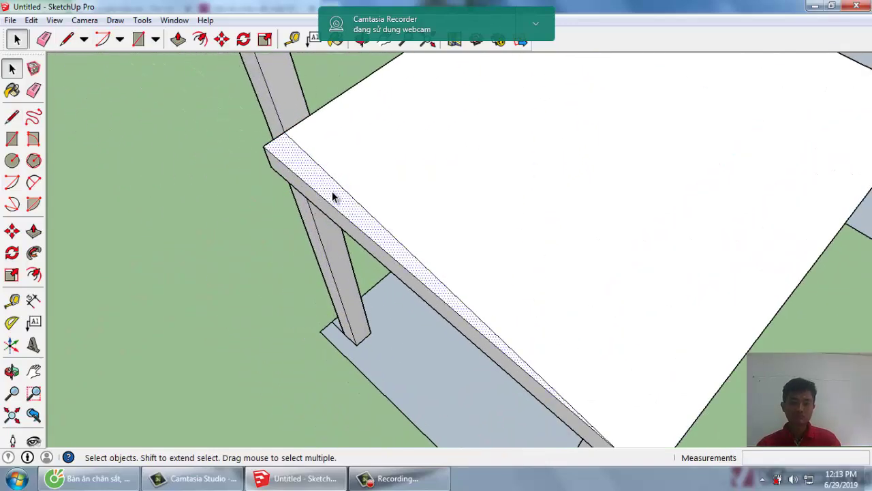
pyautogui.press('p')
pyautogui.moveTo(333, 196); pyautogui.dragTo(333, 209)
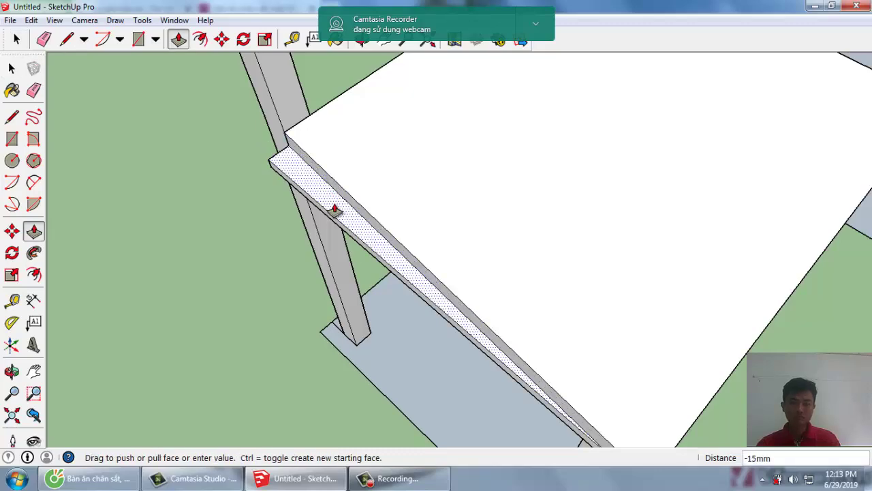
pyautogui.press('Return')
pyautogui.press('space')
pyautogui.scroll(-2, 561, 244)
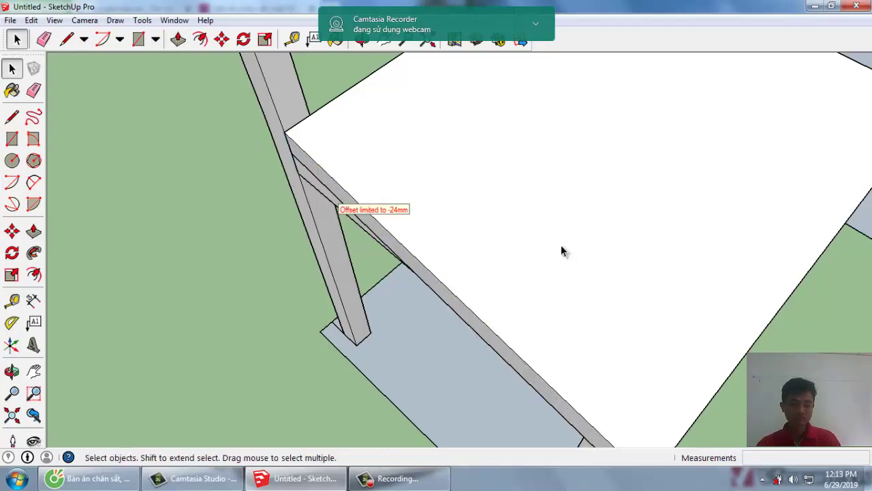
pyautogui.scroll(-2, 561, 245)
pyautogui.scroll(-2, 561, 244)
pyautogui.moveTo(561, 246); pyautogui.dragTo(560, 245, button='middle')
# Try a 20 by 20 rectangle at the front table corner, then undo the misplaced one.
pyautogui.press('r')
pyautogui.scroll(2, 566, 242)
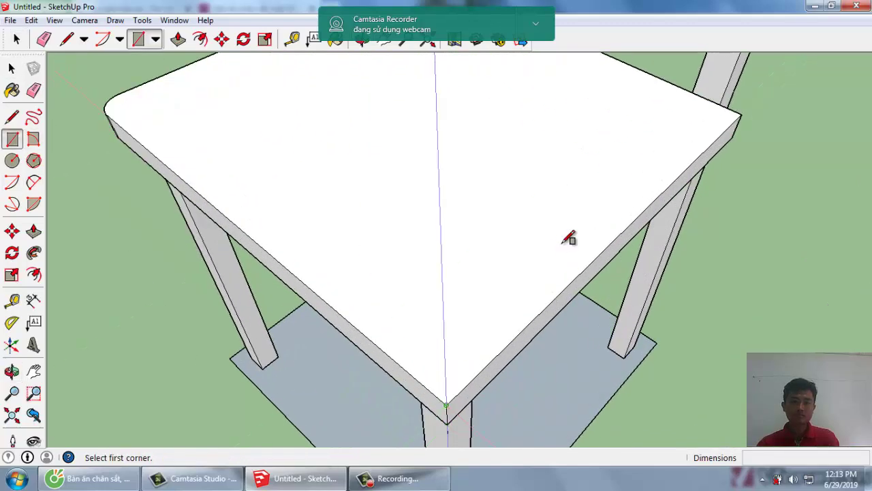
pyautogui.scroll(1, 569, 237)
pyautogui.scroll(1, 569, 237)
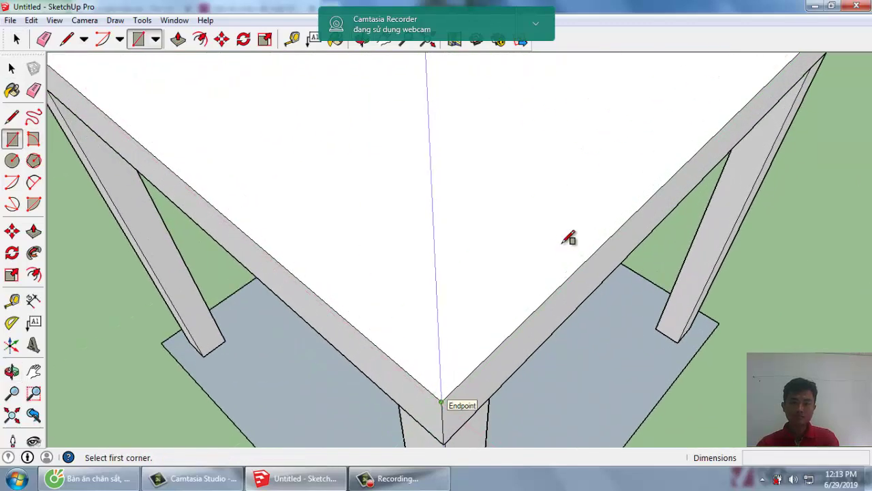
pyautogui.click(441, 402)
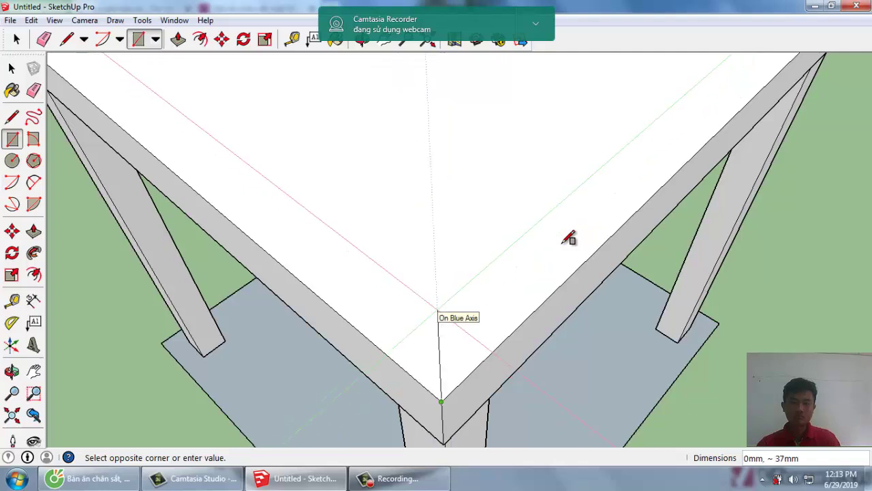
pyautogui.press('Escape')
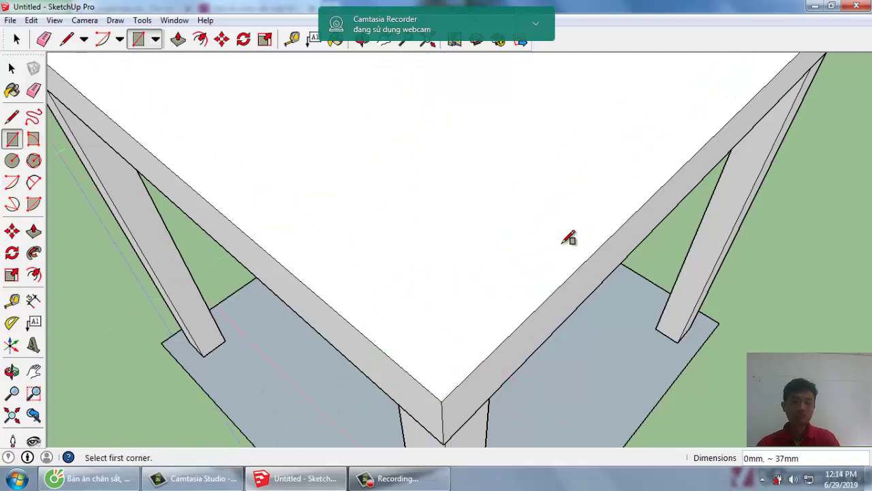
pyautogui.click(441, 402)
pyautogui.write('20,2')
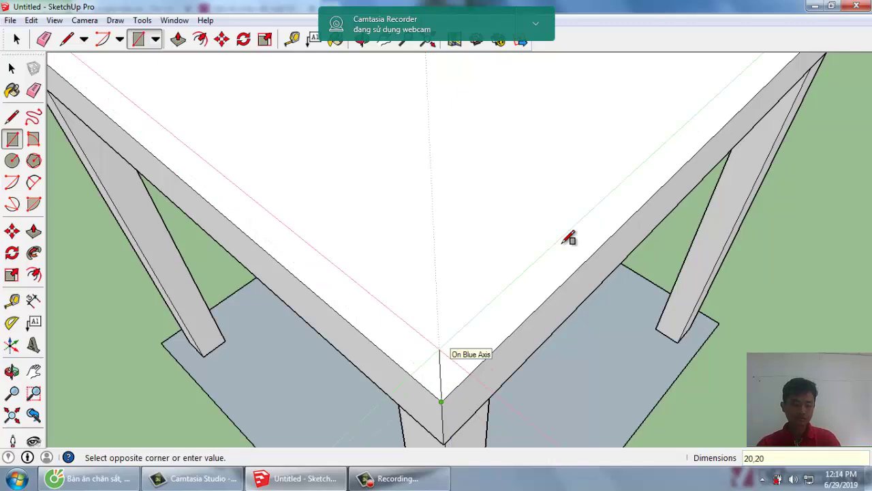
pyautogui.press('Return')
pyautogui.scroll(2, 569, 238)
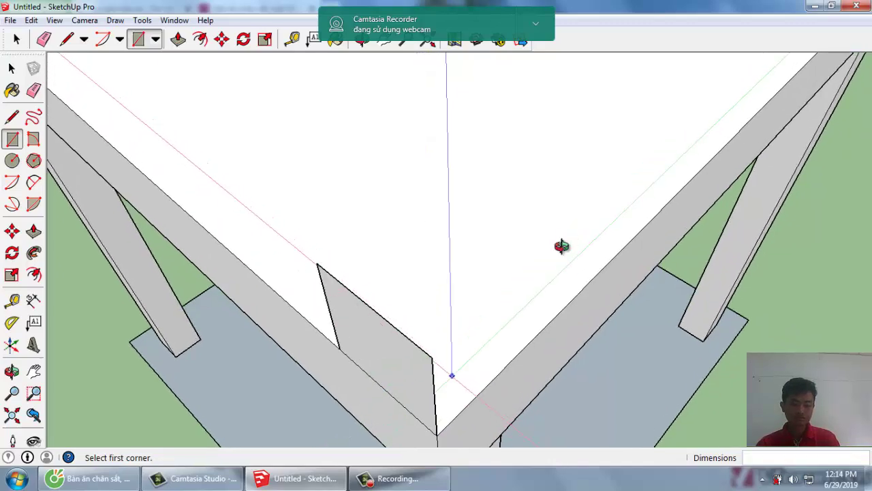
pyautogui.scroll(5, 569, 238)
pyautogui.hotkey('ctrl', 'z')
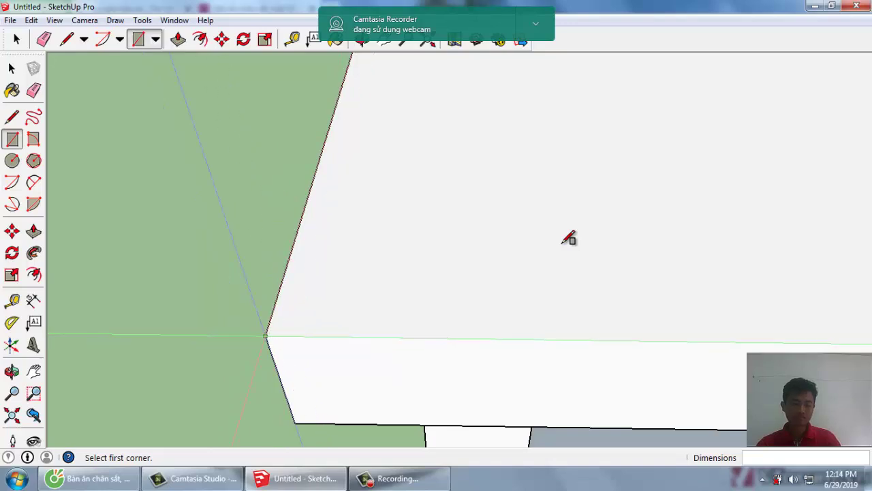
# Redraw the 20 by 20 corner square at the top face corner.
pyautogui.click(265, 336)
pyautogui.write('2')
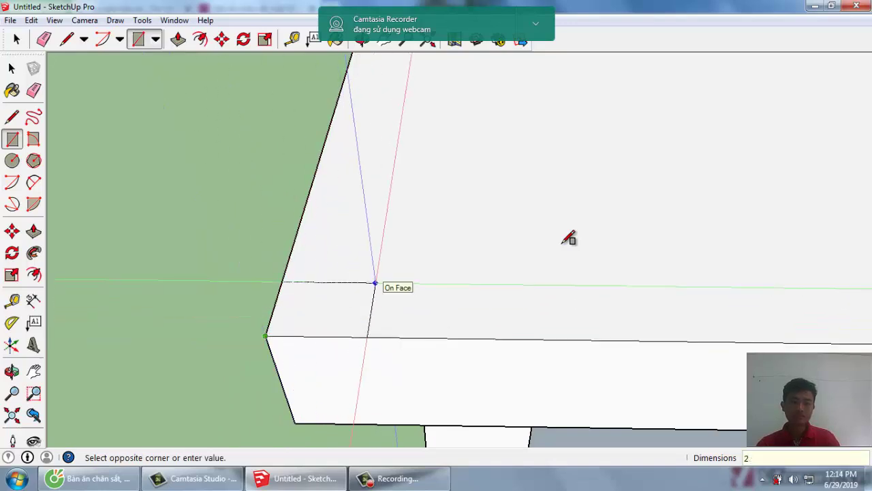
pyautogui.write('0,2')
pyautogui.press('Return')
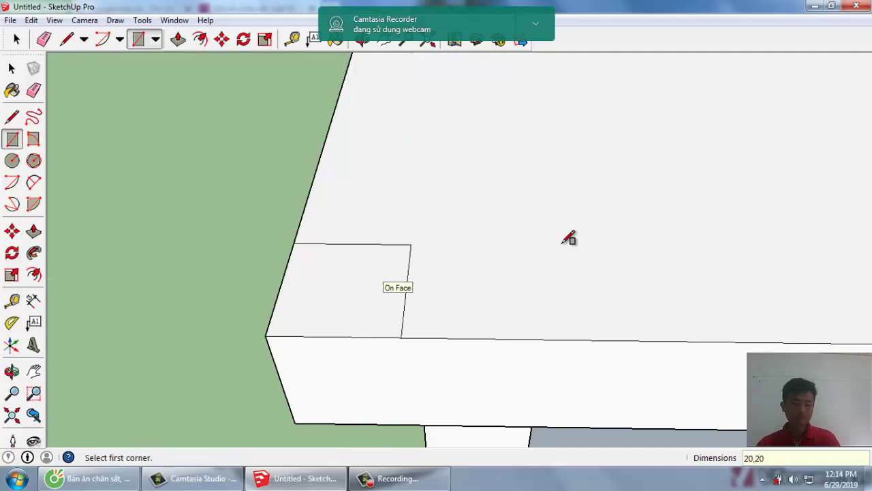
pyautogui.press('space')
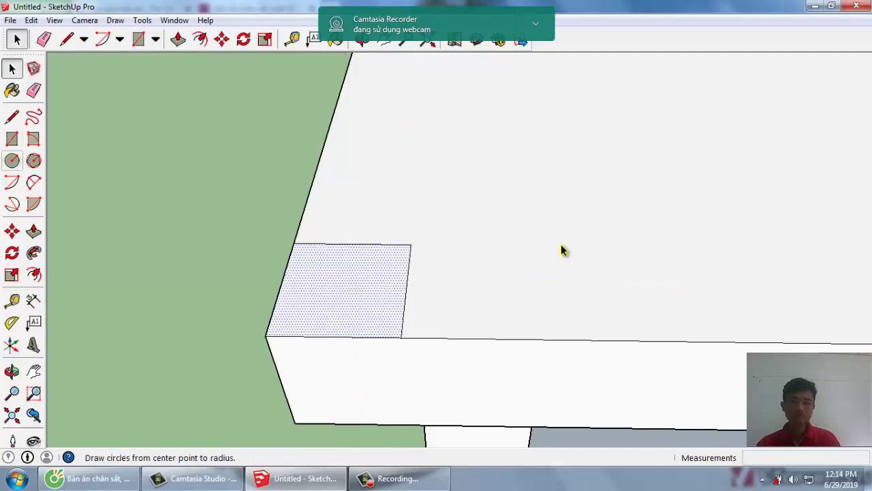
# Draw a quarter-circle arc inside the corner square.
pyautogui.press('a')
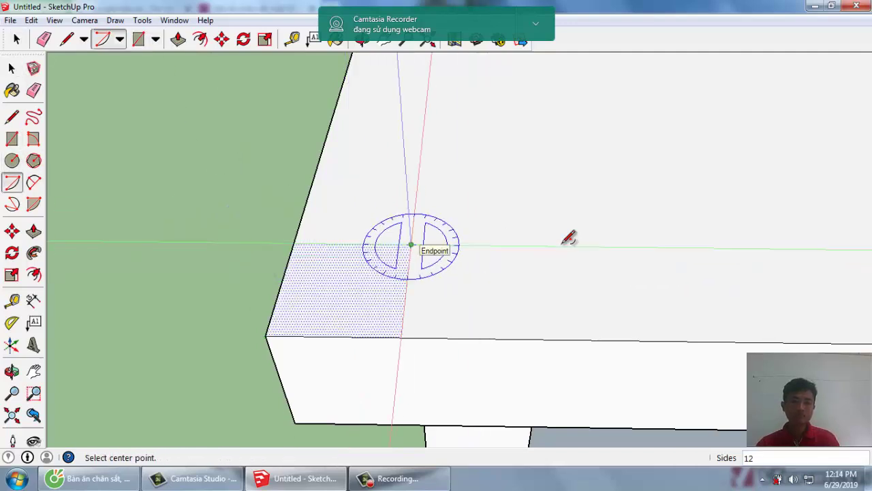
pyautogui.click(410, 244)
pyautogui.click(401, 337)
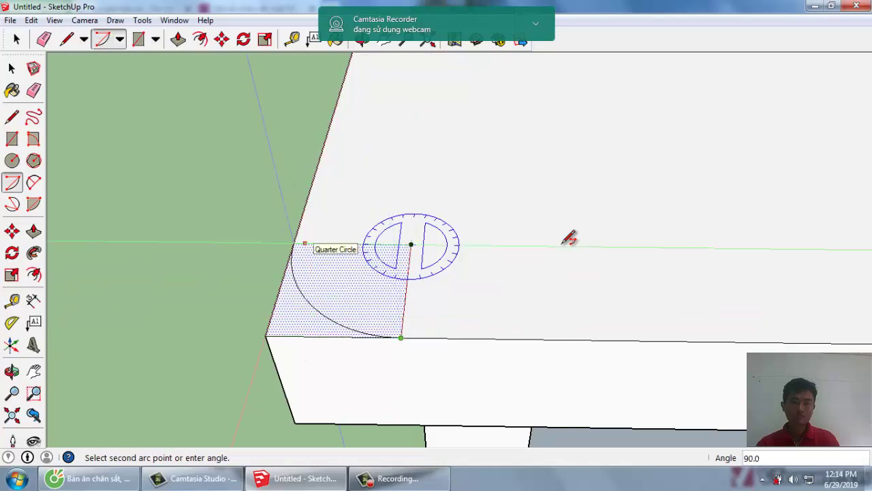
pyautogui.click(569, 237)
pyautogui.press('space')
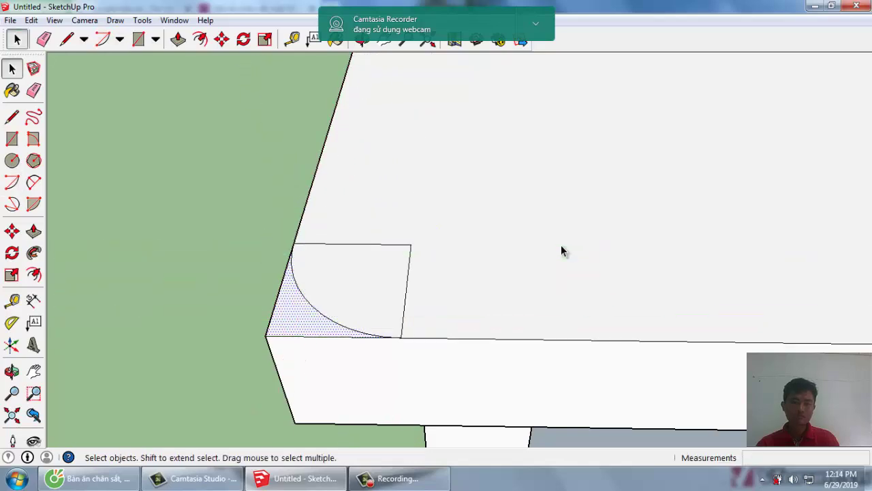
# Push the corner piece down 24mm to cut away the rounded corner.
pyautogui.press('p')
pyautogui.click(561, 252)
pyautogui.write('4')
pyautogui.press('Return')
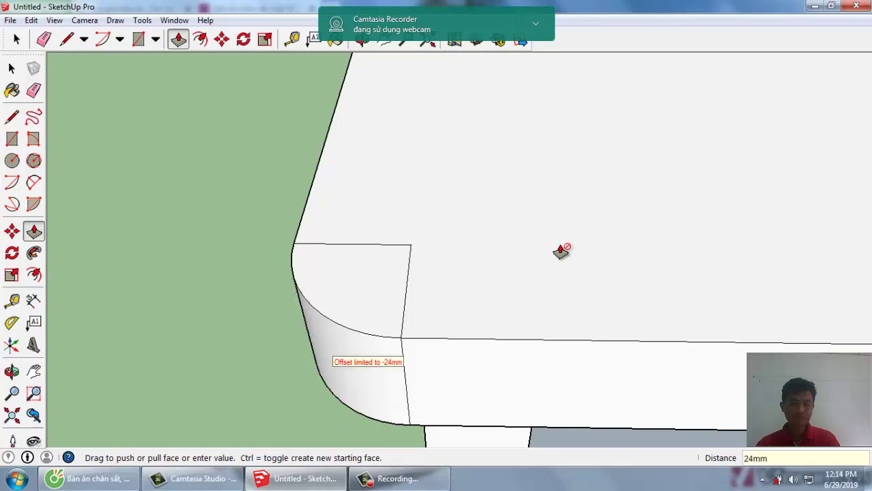
pyautogui.press('r')
pyautogui.press('l')
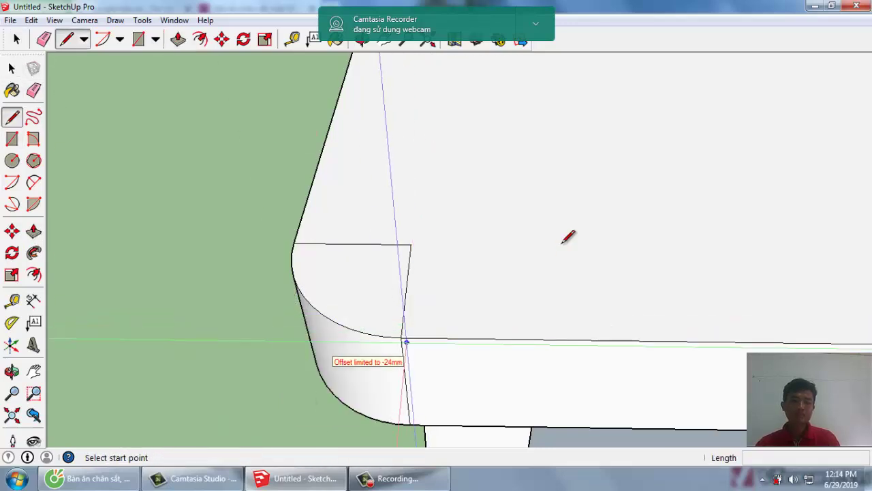
pyautogui.click(393, 338)
# Push the thin side strip of the table top in by 5mm, then fully away.
pyautogui.scroll(-3, 568, 237)
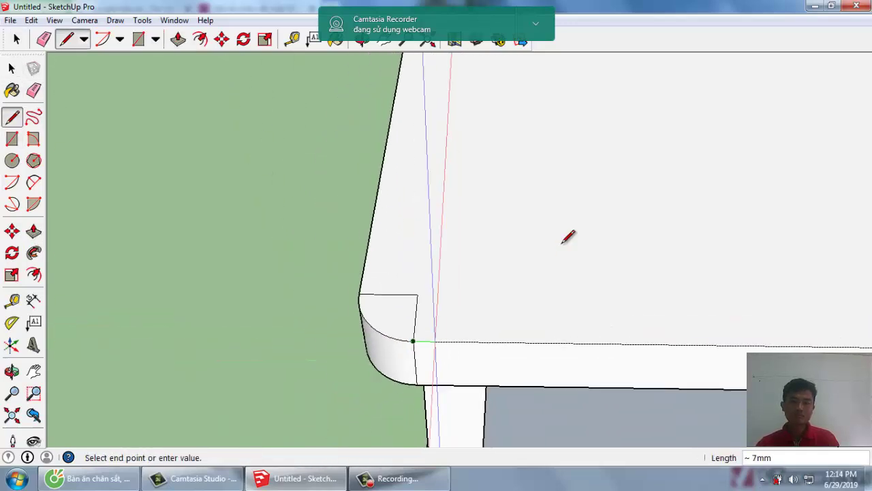
pyautogui.scroll(-2, 568, 237)
pyautogui.moveTo(568, 236); pyautogui.dragTo(568, 236, button='middle')
pyautogui.scroll(5, 568, 237)
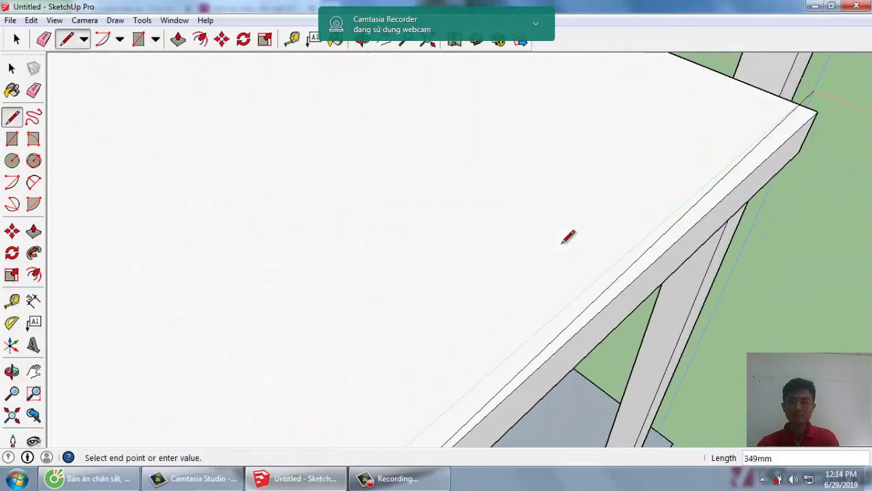
pyautogui.scroll(1, 567, 236)
pyautogui.scroll(1, 568, 237)
pyautogui.press('space')
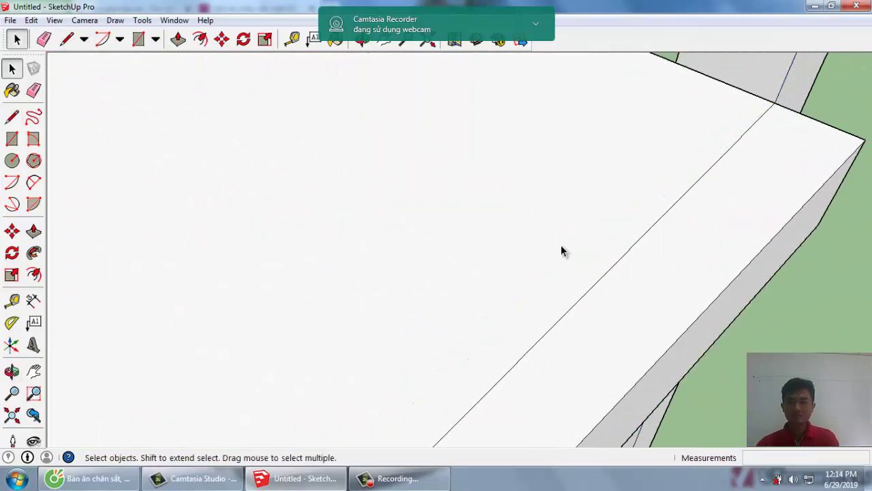
pyautogui.click(561, 245)
pyautogui.write('p-5')
pyautogui.press('Return')
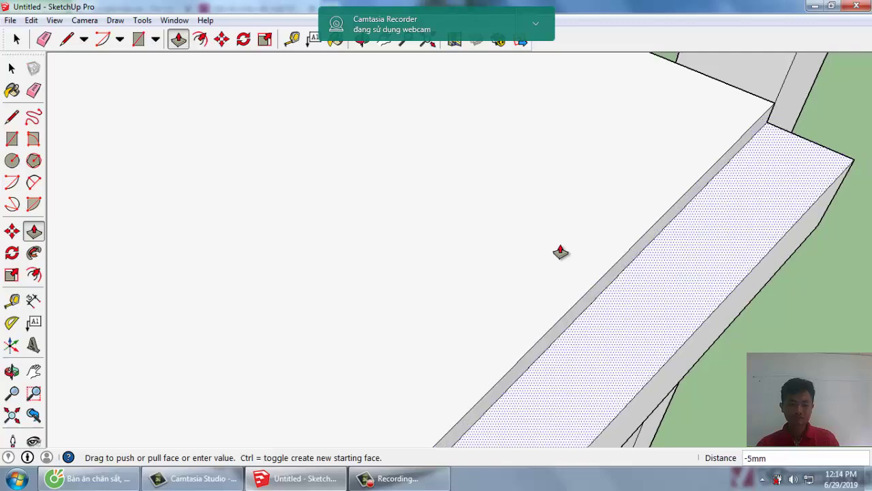
pyautogui.press('Return')
pyautogui.press('space')
# Select the whole table top together with its edges.
pyautogui.scroll(-3, 561, 245)
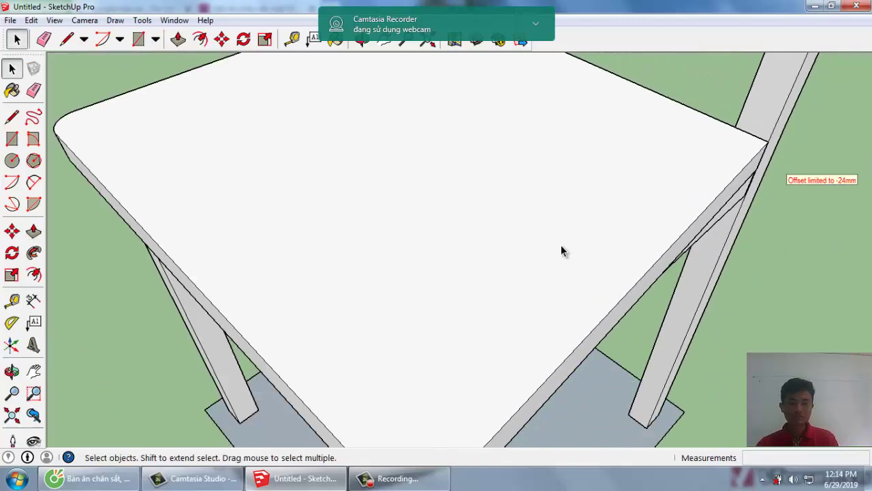
pyautogui.scroll(-2, 561, 244)
pyautogui.press('o')
pyautogui.press('space')
pyautogui.scroll(5, 561, 246)
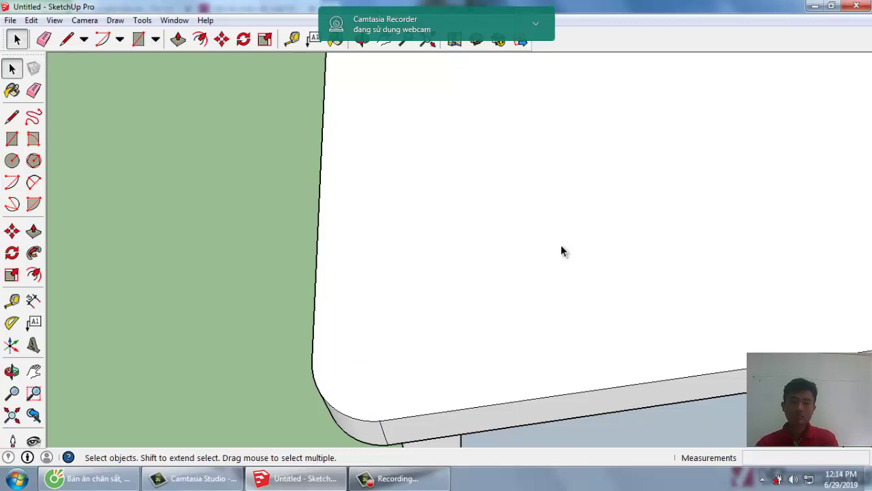
pyautogui.tripleClick(561, 246)
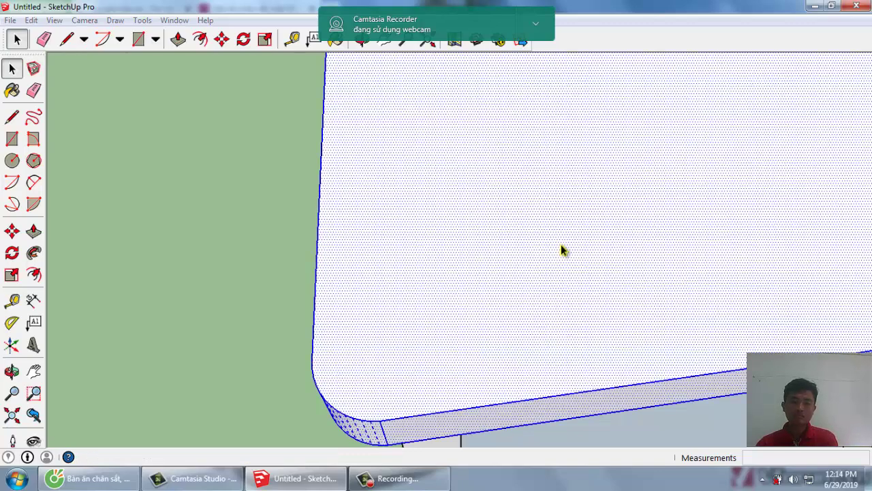
# Turn the selected table top into a single component.
pyautogui.press('g')
pyautogui.press('Return')
pyautogui.scroll(-1, 560, 244)
pyautogui.scroll(-2, 561, 245)
pyautogui.scroll(-2, 561, 244)
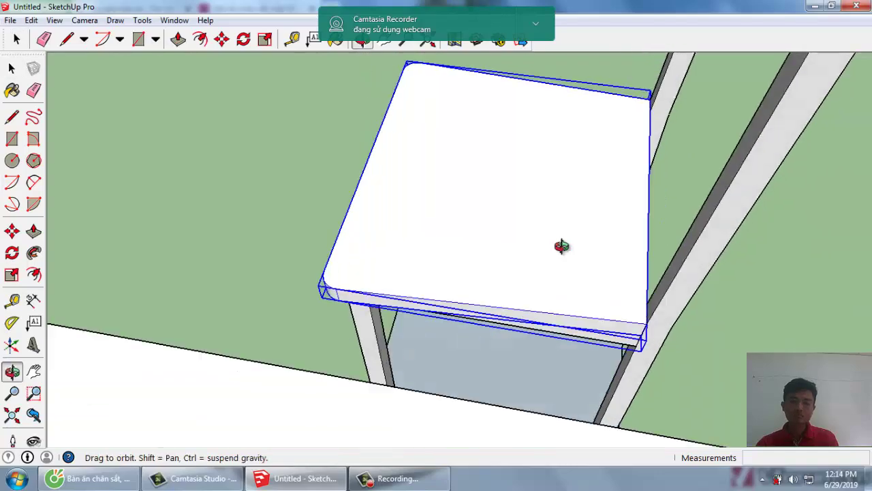
pyautogui.scroll(-1, 560, 244)
# Orbit and zoom to see beneath the chair seat and the tops of its legs.
pyautogui.click(561, 245)
pyautogui.moveTo(561, 245); pyautogui.dragTo(561, 245, button='middle')
pyautogui.scroll(-2, 561, 245)
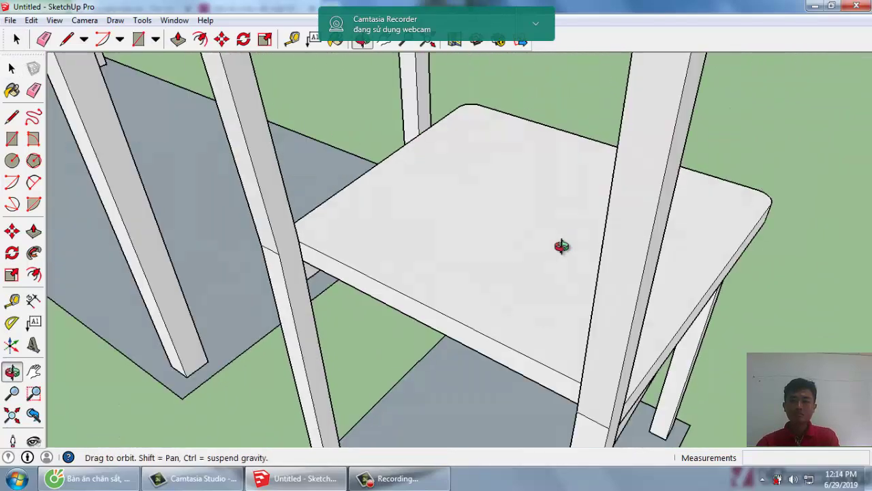
pyautogui.scroll(-2, 560, 245)
pyautogui.scroll(-2, 561, 245)
pyautogui.scroll(-1, 561, 245)
pyautogui.scroll(-2, 561, 246)
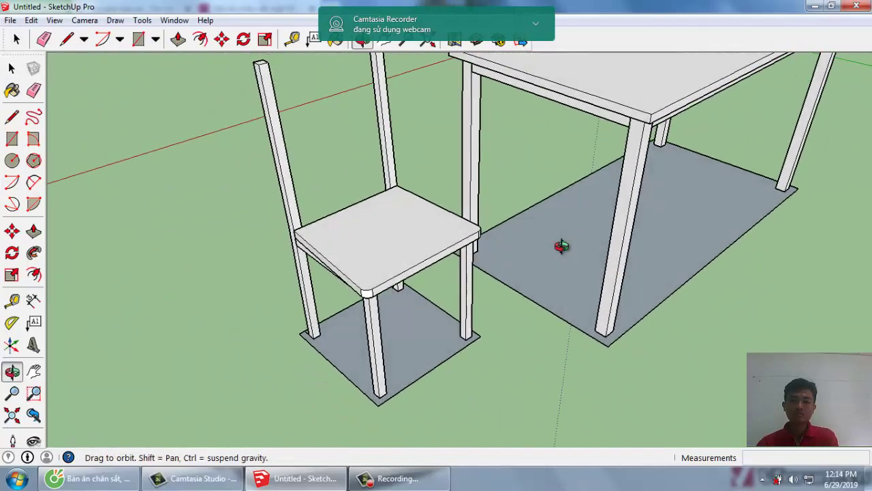
pyautogui.moveTo(561, 245); pyautogui.dragTo(563, 247, button='middle')
pyautogui.scroll(3, 561, 246)
pyautogui.scroll(2, 562, 249)
pyautogui.scroll(3, 561, 246)
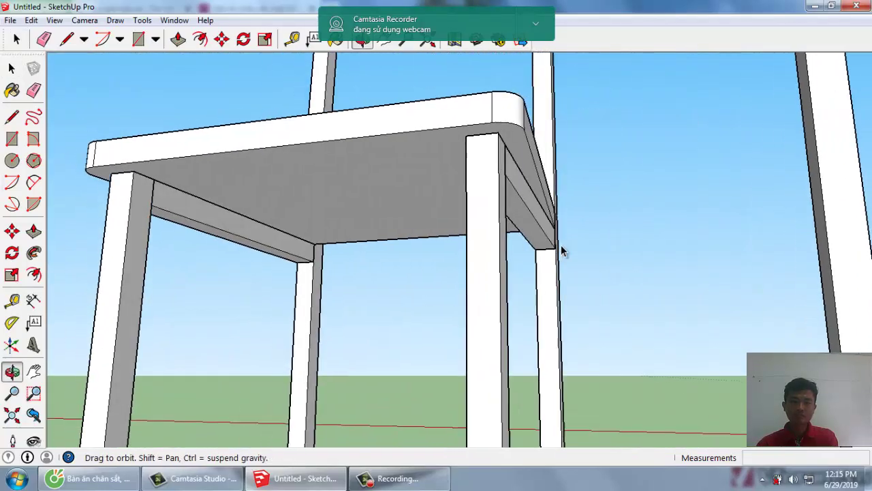
pyautogui.scroll(2, 562, 250)
# Draw a 25mm by 25mm square rail profile on the leg's top corner.
pyautogui.press('r')
pyautogui.scroll(2, 563, 240)
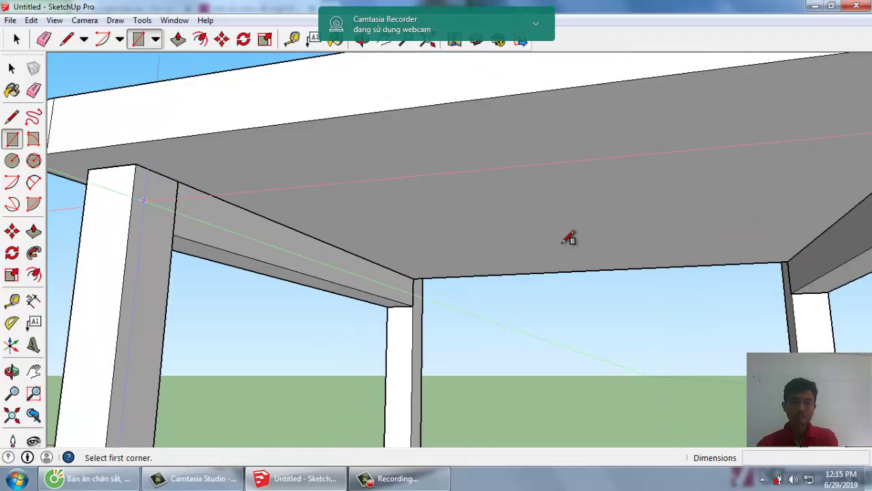
pyautogui.scroll(1, 564, 240)
pyautogui.click(133, 153)
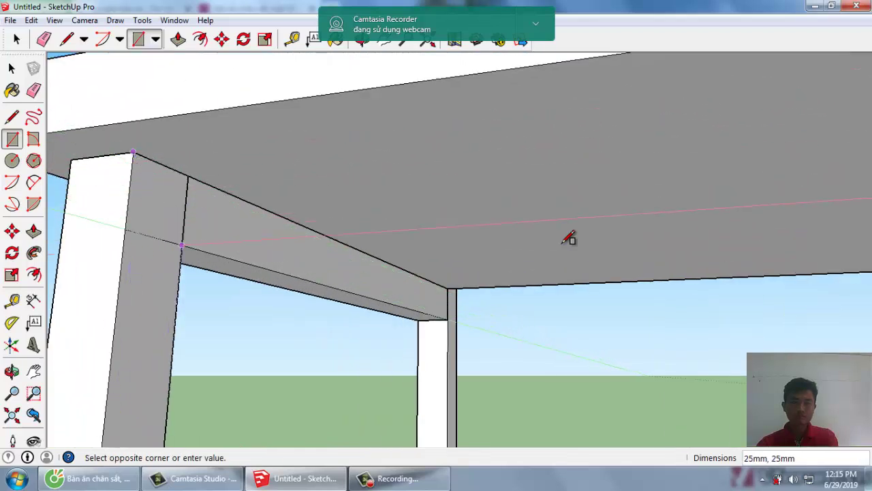
pyautogui.press('Escape')
pyautogui.press('space')
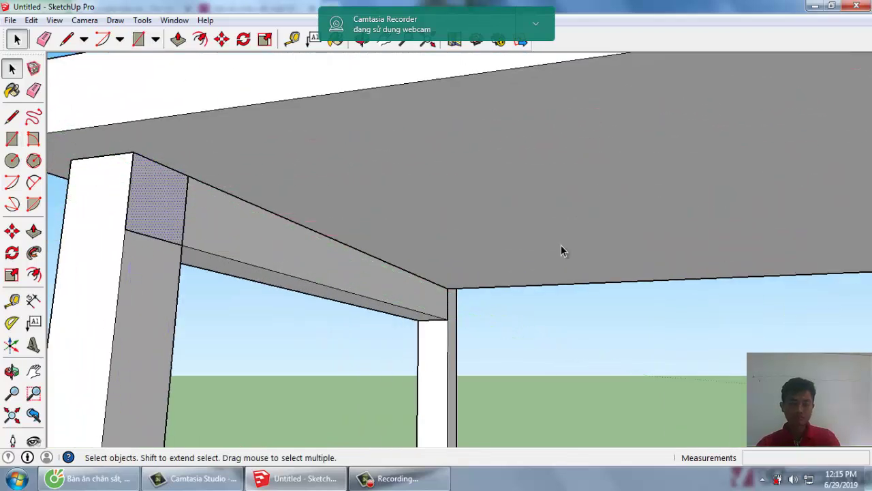
# Extrude the square profile 310mm along beneath the seat to form the rail.
pyautogui.press('p')
pyautogui.click(561, 250)
pyautogui.scroll(-2, 561, 250)
pyautogui.scroll(-3, 561, 245)
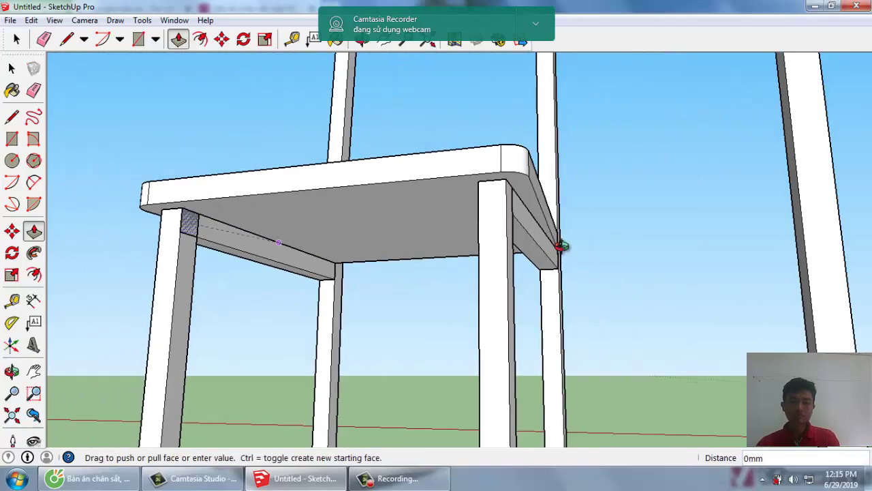
pyautogui.scroll(3, 561, 247)
pyautogui.scroll(3, 561, 251)
pyautogui.click(560, 252)
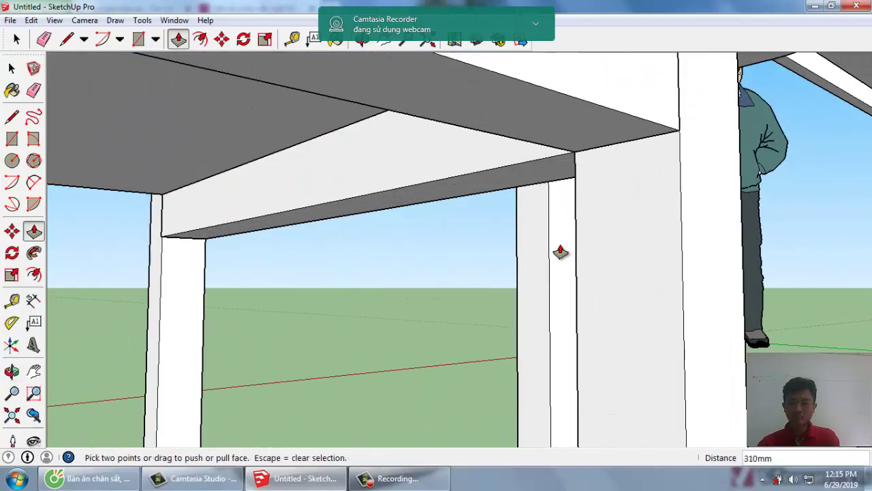
pyautogui.press('space')
# Make the new rail into a component.
pyautogui.scroll(-1, 561, 252)
pyautogui.scroll(-2, 562, 251)
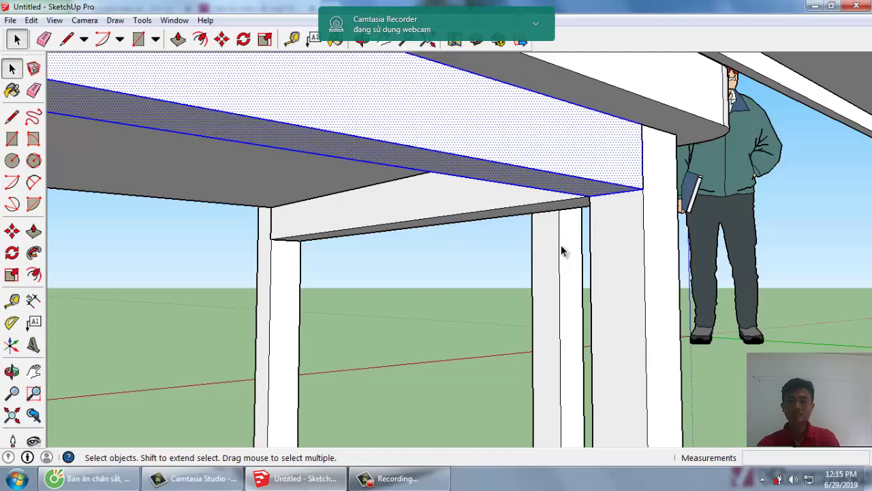
pyautogui.press('g')
pyautogui.press('Return')
pyautogui.scroll(-2, 563, 250)
# Start copying the rail, using its corner as the base point.
pyautogui.scroll(-3, 562, 250)
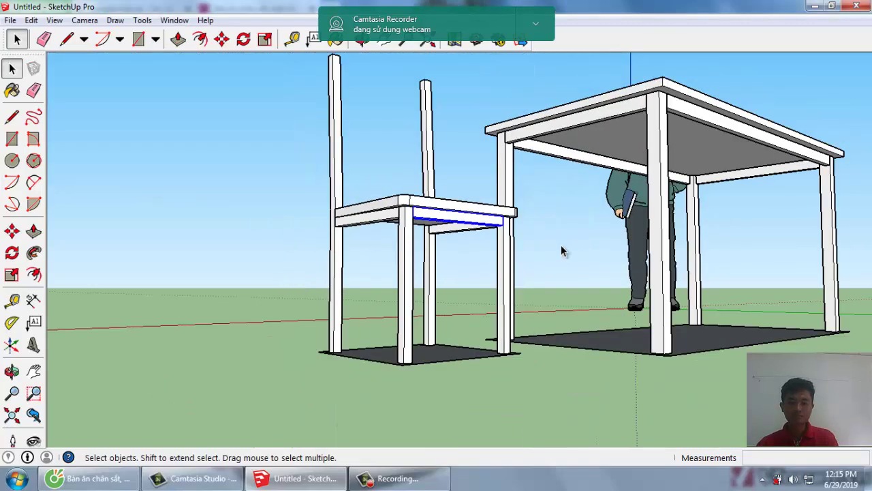
pyautogui.moveTo(562, 251); pyautogui.dragTo(560, 250, button='middle')
pyautogui.scroll(3, 561, 250)
pyautogui.scroll(3, 561, 250)
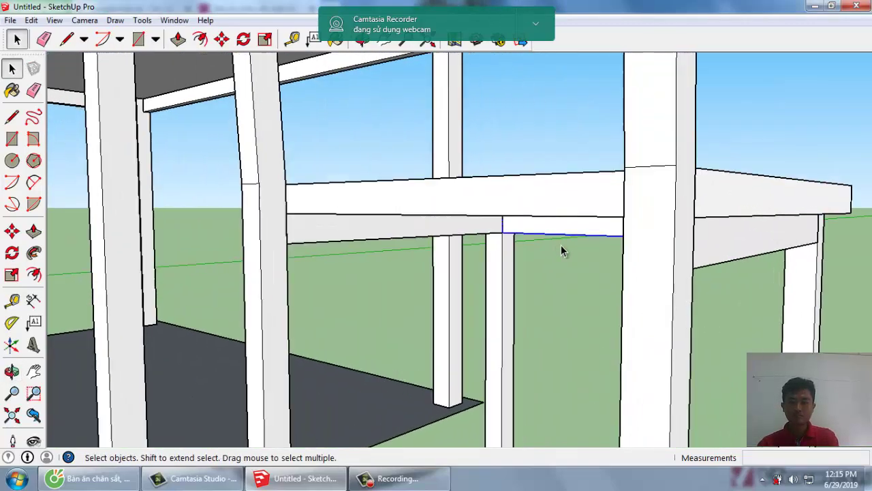
pyautogui.scroll(3, 561, 251)
pyautogui.press('m')
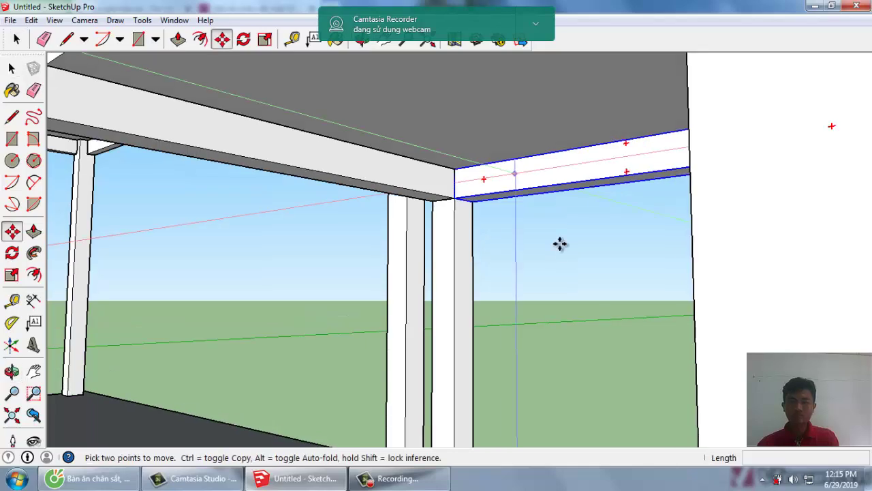
pyautogui.press('ctrl')
pyautogui.click(560, 244)
# Place the rail copy 330mm away beneath the opposite side of the seat.
pyautogui.scroll(-3, 560, 245)
pyautogui.scroll(-2, 560, 245)
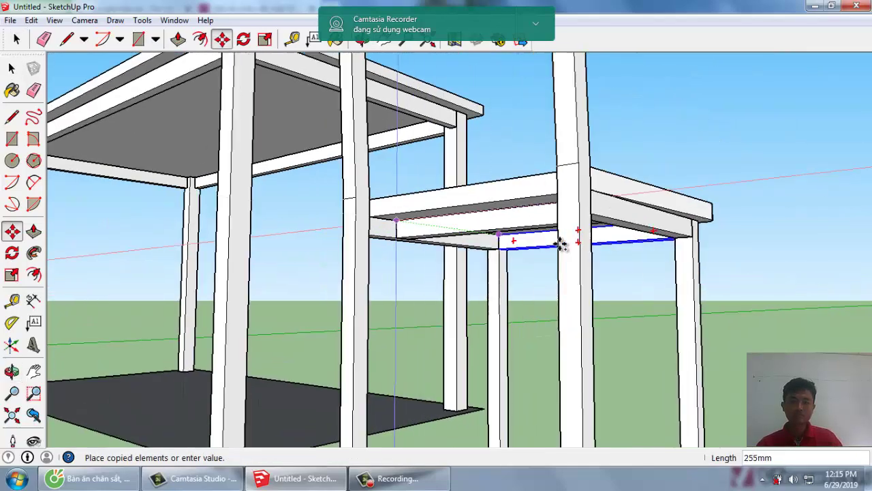
pyautogui.scroll(3, 560, 244)
pyautogui.scroll(2, 560, 244)
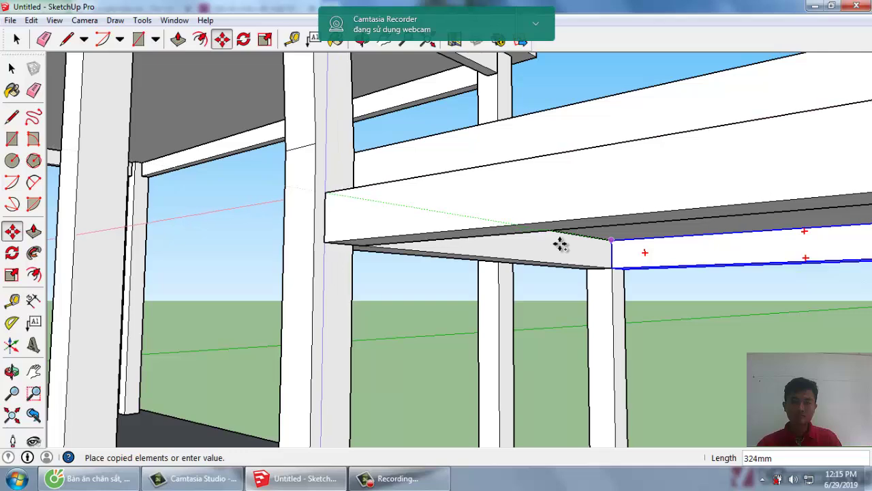
pyautogui.scroll(2, 560, 245)
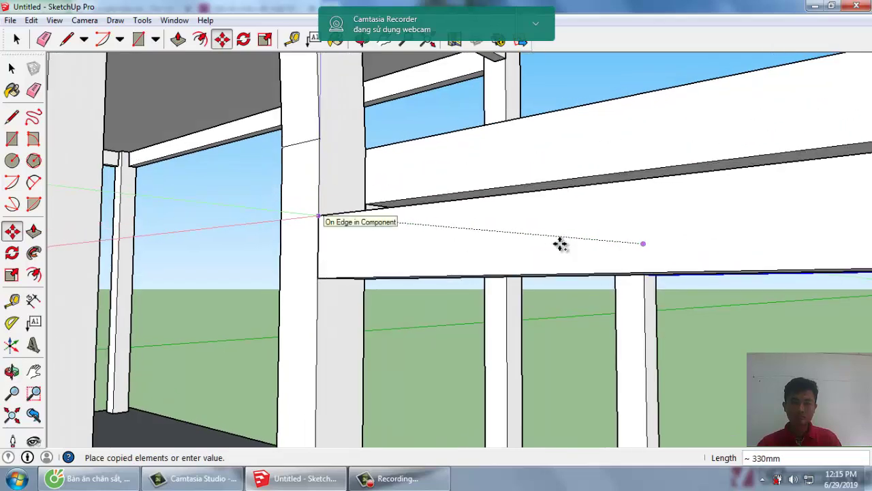
pyautogui.moveTo(560, 245); pyautogui.dragTo(560, 245, button='middle')
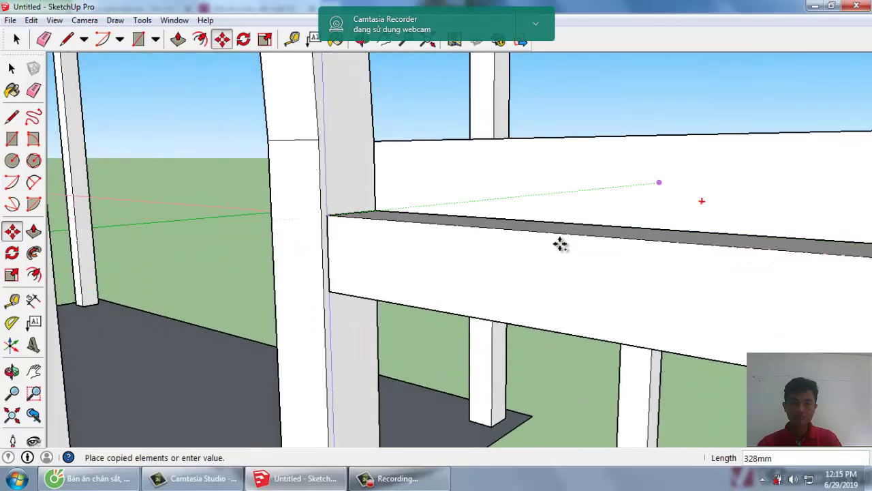
pyautogui.write('330')
pyautogui.press('Return')
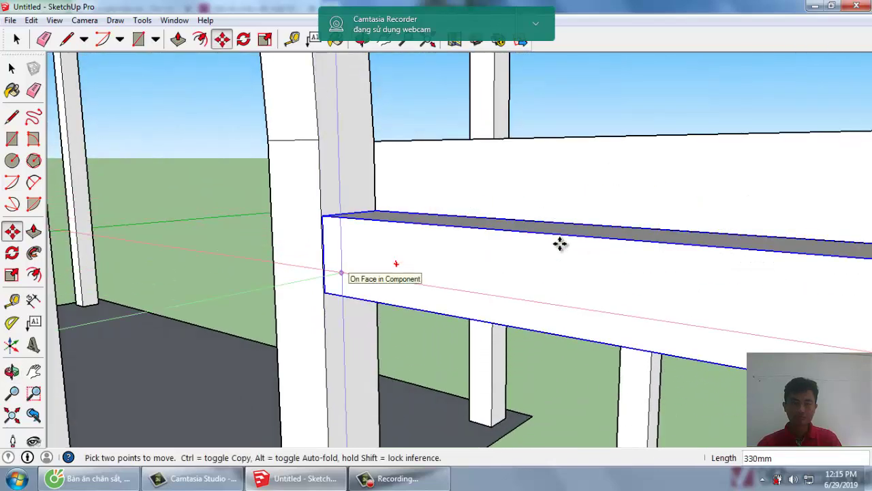
pyautogui.press('space')
pyautogui.moveTo(560, 244); pyautogui.dragTo(560, 250, button='middle')
pyautogui.scroll(3, 561, 250)
pyautogui.scroll(-2, 561, 249)
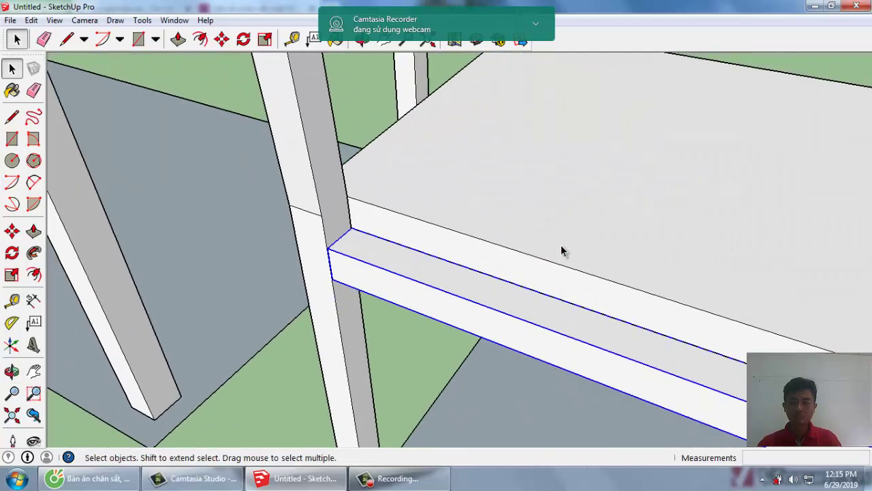
pyautogui.click(562, 247)
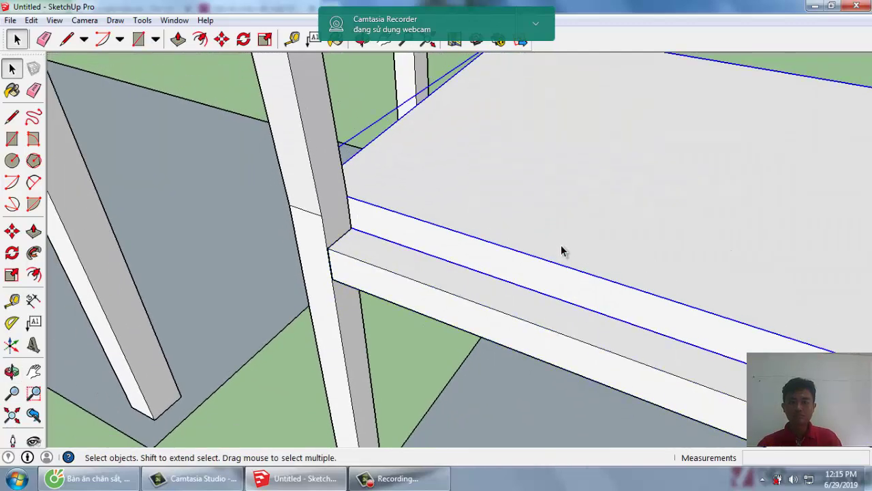
pyautogui.scroll(-3, 561, 250)
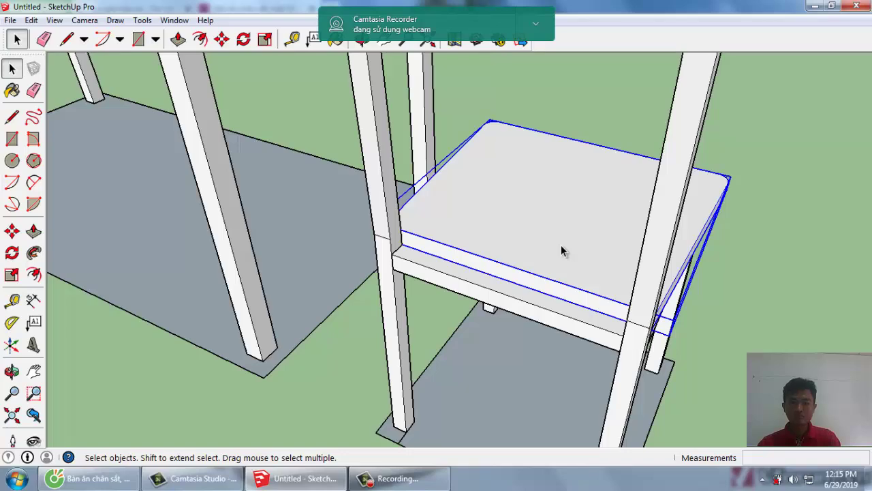
pyautogui.scroll(1, 562, 251)
pyautogui.scroll(2, 562, 251)
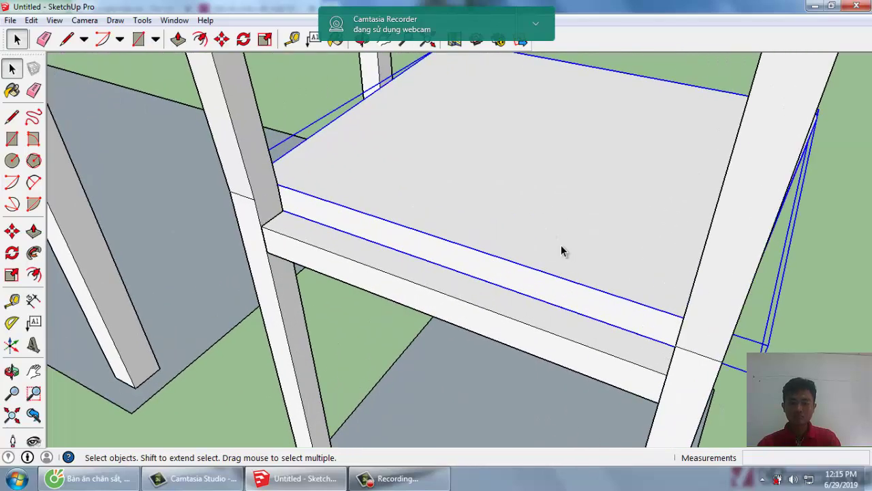
pyautogui.scroll(1, 561, 248)
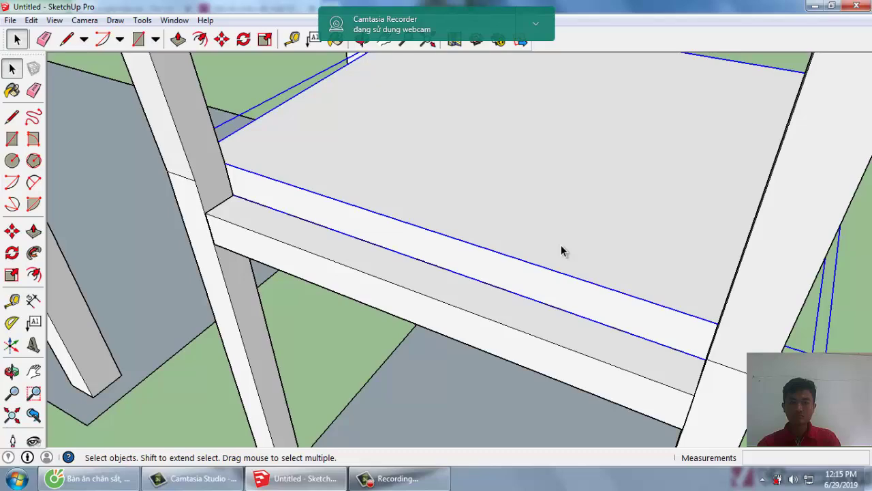
pyautogui.moveTo(562, 251); pyautogui.dragTo(562, 246, button='middle')
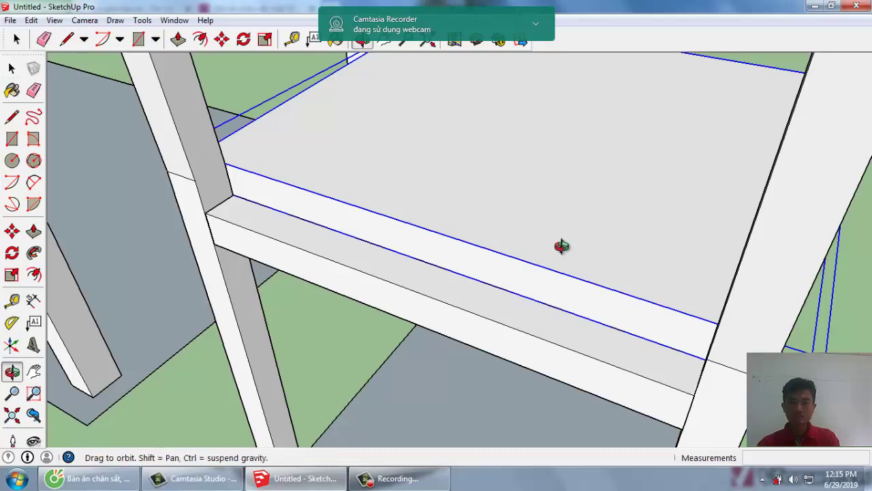
pyautogui.scroll(-2, 561, 246)
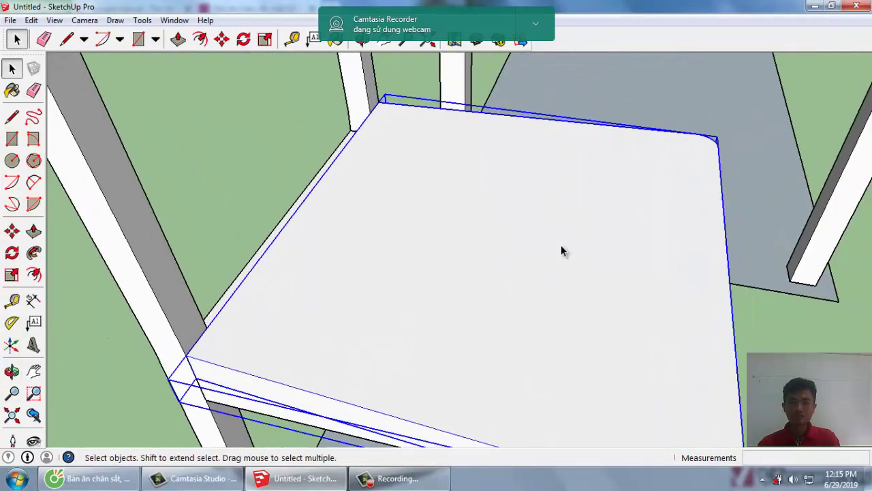
pyautogui.scroll(-1, 562, 246)
pyautogui.press('Escape')
pyautogui.scroll(1, 562, 246)
pyautogui.moveTo(562, 246); pyautogui.dragTo(561, 245, button='middle')
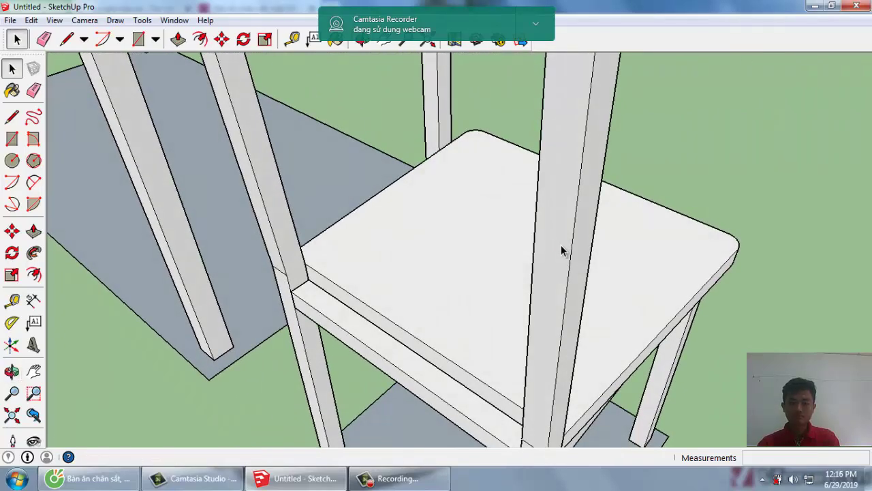
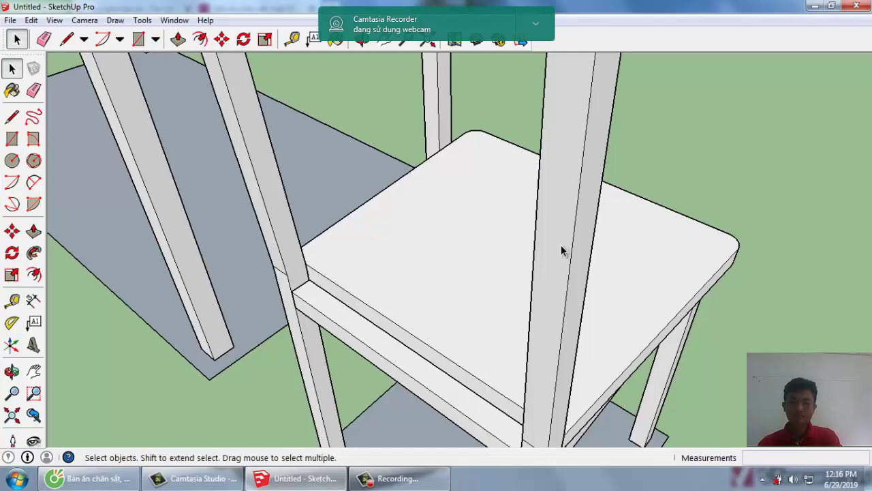
# Draw a rectangle on the back post marking the backrest's profile.
pyautogui.scroll(-2, 561, 251)
pyautogui.scroll(-2, 561, 251)
pyautogui.scroll(-1, 561, 251)
pyautogui.scroll(-1, 561, 251)
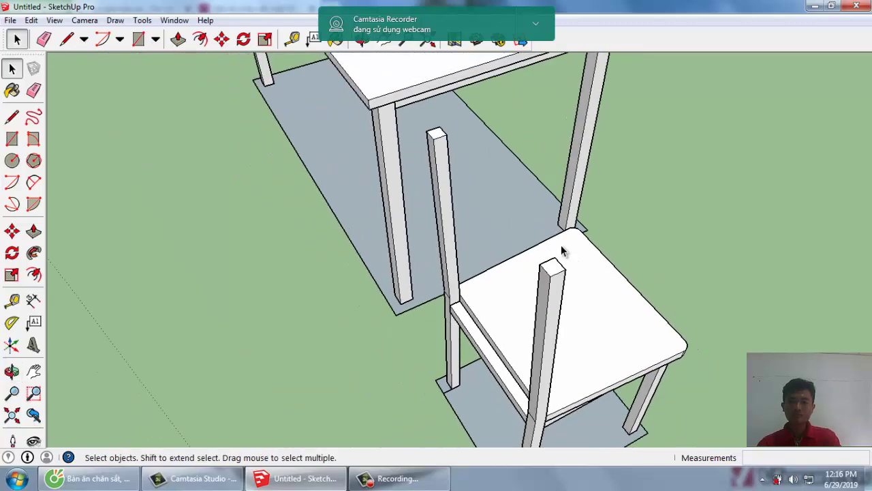
pyautogui.scroll(1, 561, 251)
pyautogui.scroll(1, 560, 250)
pyautogui.scroll(1, 560, 251)
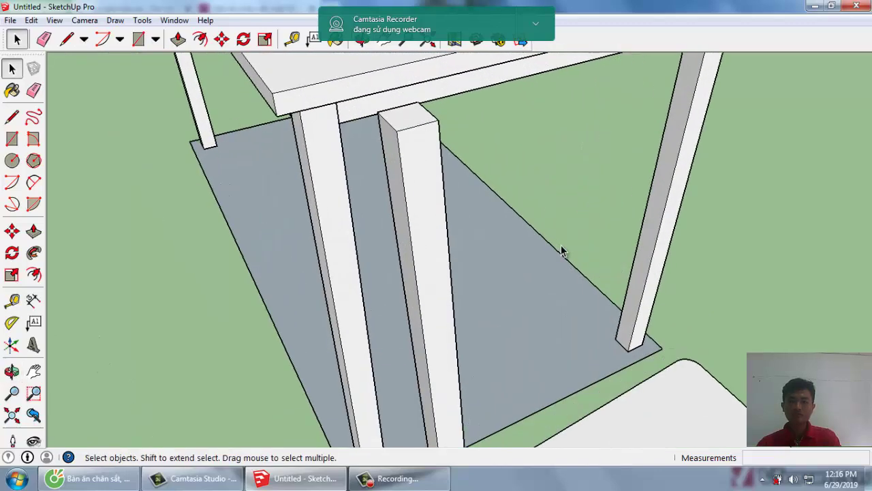
pyautogui.press('r')
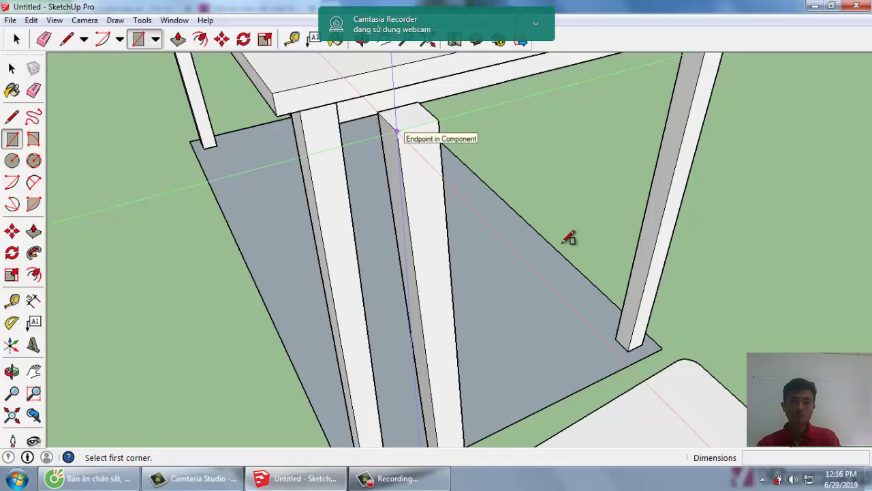
pyautogui.click(397, 131)
pyautogui.click(436, 220)
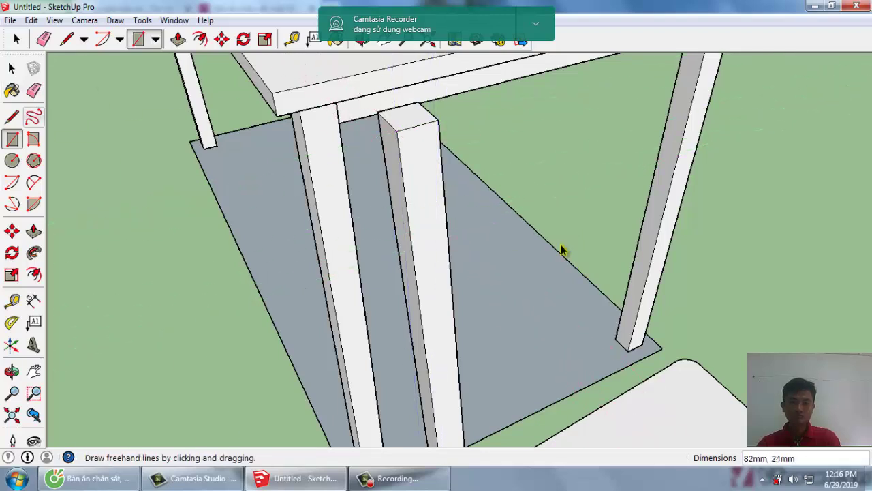
# Start an edge at the back post's top corner, check the post from another angle, then cancel it.
pyautogui.press('l')
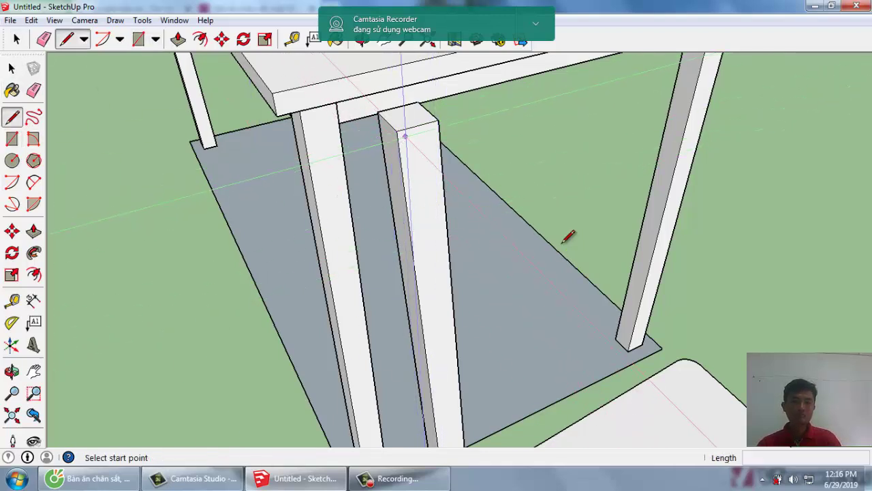
pyautogui.click(563, 242)
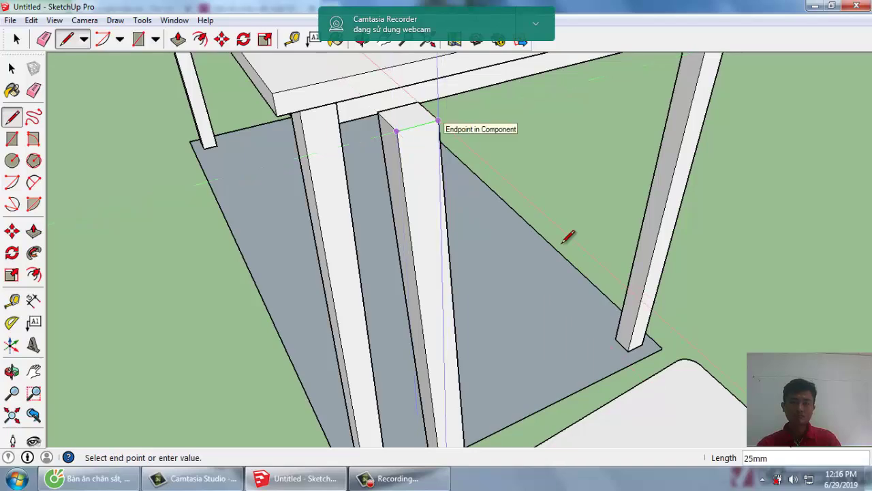
pyautogui.scroll(3, 568, 236)
pyautogui.scroll(-3, 568, 236)
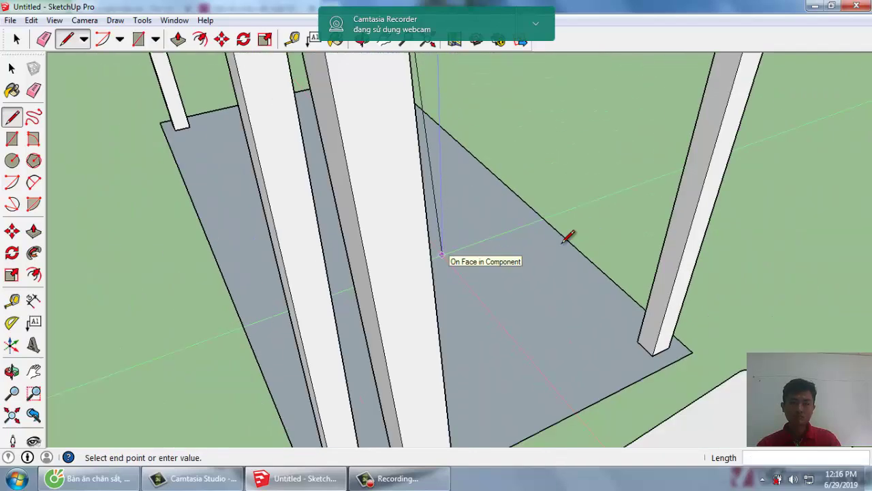
pyautogui.moveTo(567, 236)
pyautogui.mouseDown(button='middle')
pyautogui.moveTo(561, 248)
pyautogui.moveTo(566, 235)
pyautogui.mouseUp(button='middle')
pyautogui.scroll(-2, 568, 236)
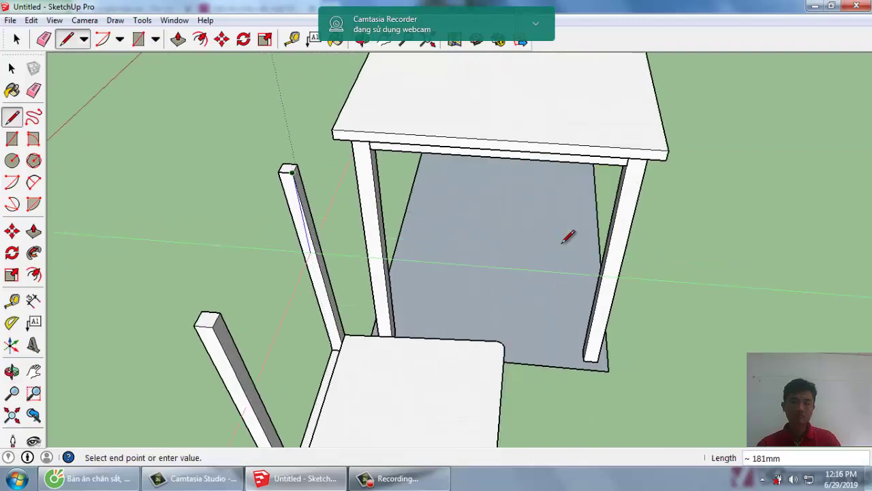
pyautogui.scroll(3, 567, 237)
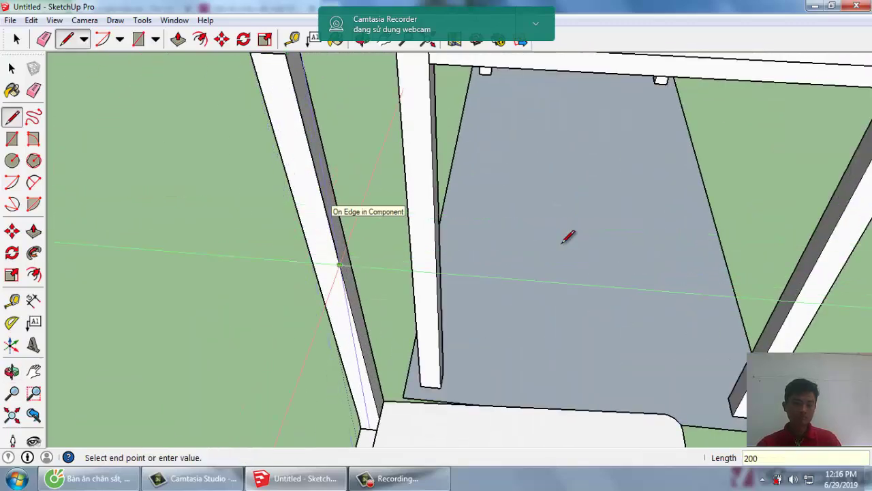
pyautogui.scroll(2, 568, 237)
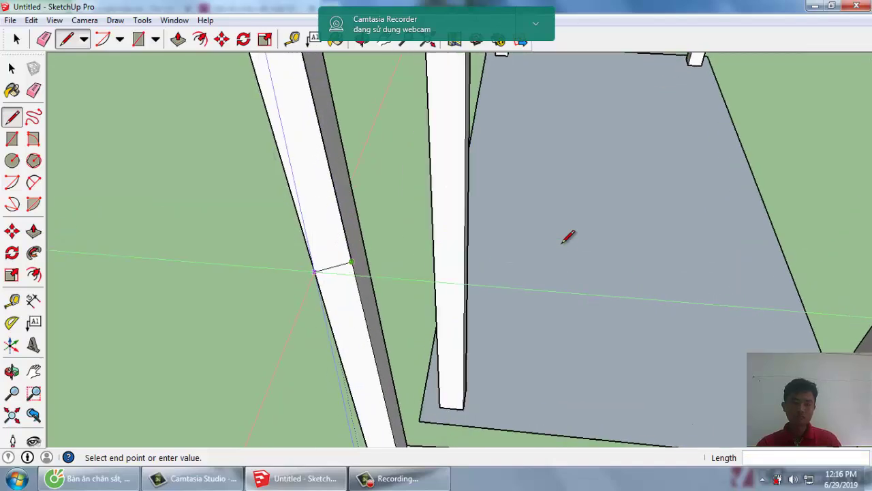
pyautogui.scroll(1, 568, 237)
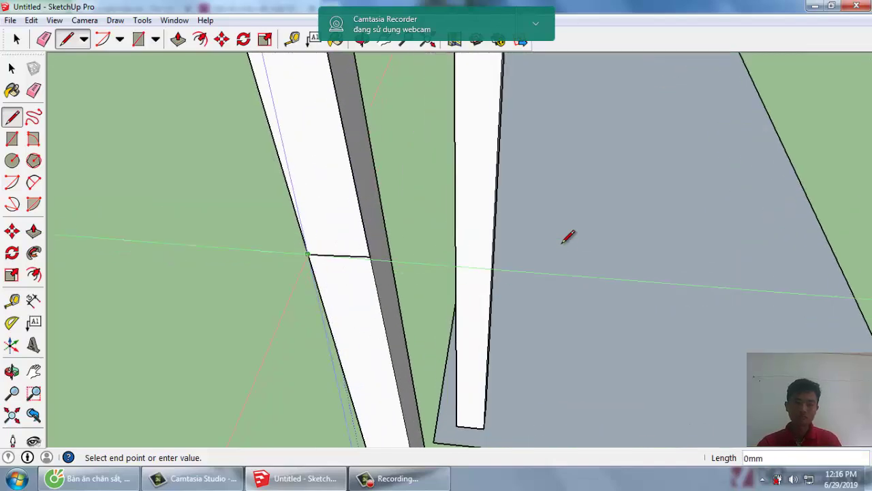
pyautogui.scroll(-3, 567, 237)
pyautogui.press('Escape')
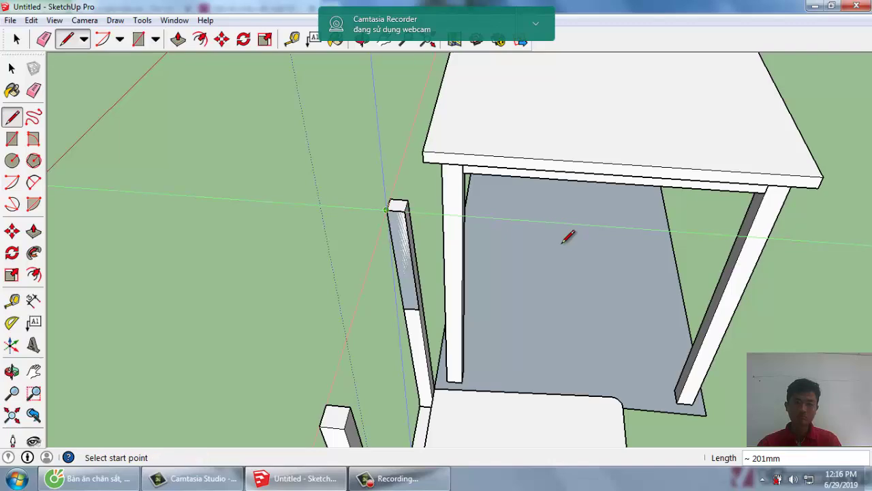
pyautogui.press('space')
# Push/pull the marked post face across to the other post to form the backrest board.
pyautogui.press('p')
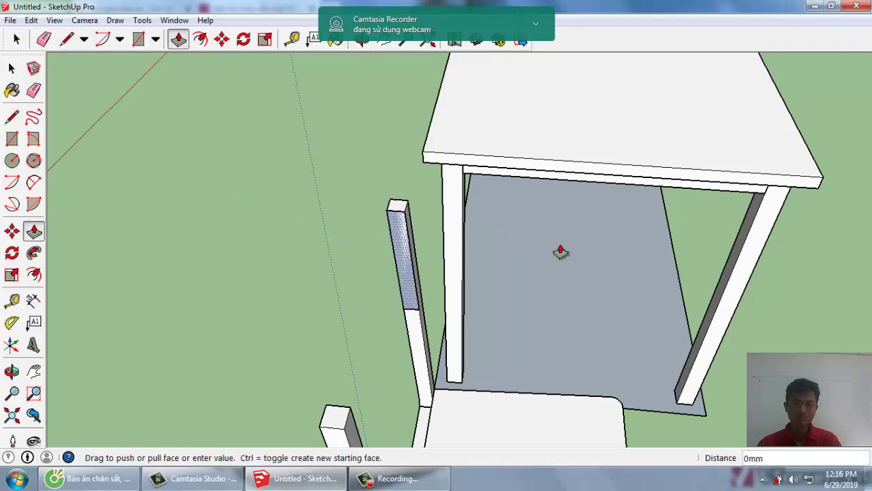
pyautogui.click(561, 250)
pyautogui.moveTo(561, 250); pyautogui.dragTo(560, 251, button='middle')
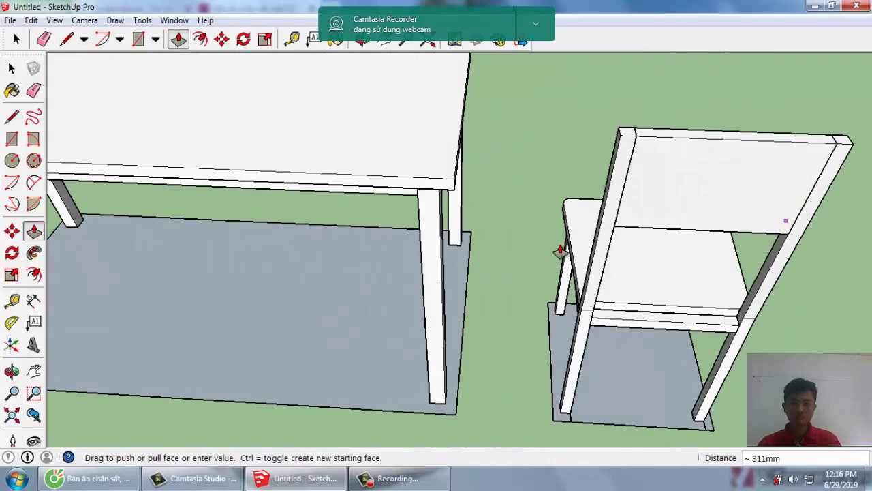
pyautogui.click(560, 251)
pyautogui.press('space')
pyautogui.moveTo(561, 251); pyautogui.dragTo(561, 250, button='middle')
pyautogui.scroll(-5, 561, 250)
# Turn the backrest board into its own component with Make Component (G).
pyautogui.scroll(3, 561, 250)
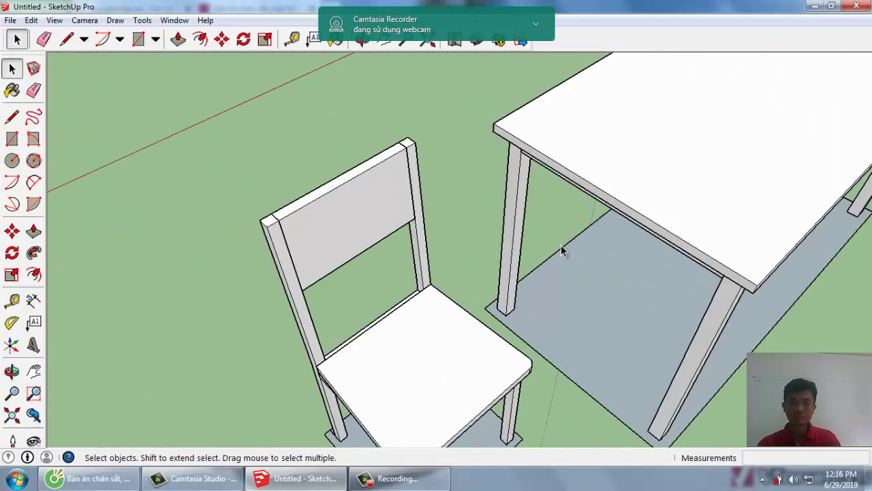
pyautogui.scroll(3, 561, 250)
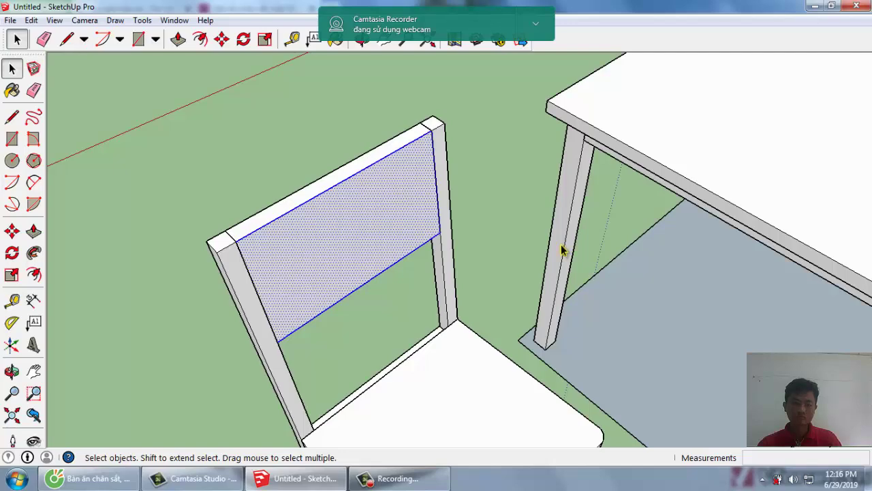
pyautogui.press('g')
pyautogui.press('Return')
pyautogui.scroll(3, 561, 245)
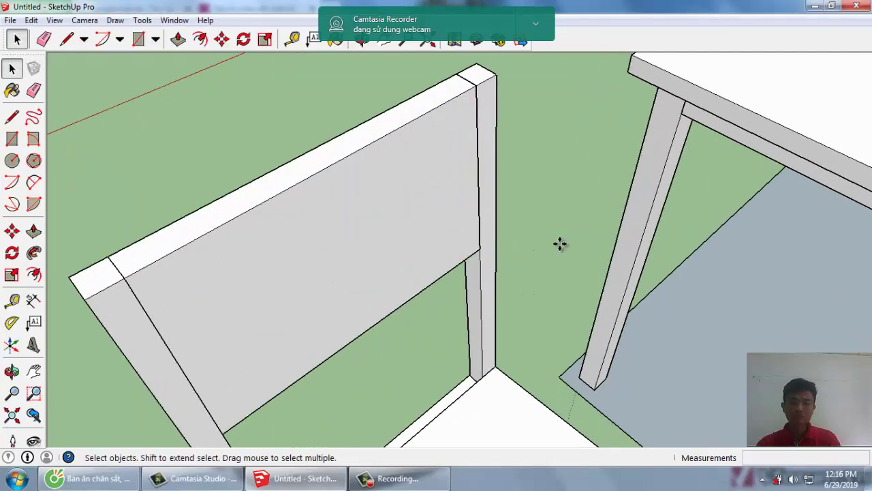
pyautogui.press('m')
pyautogui.click(477, 95)
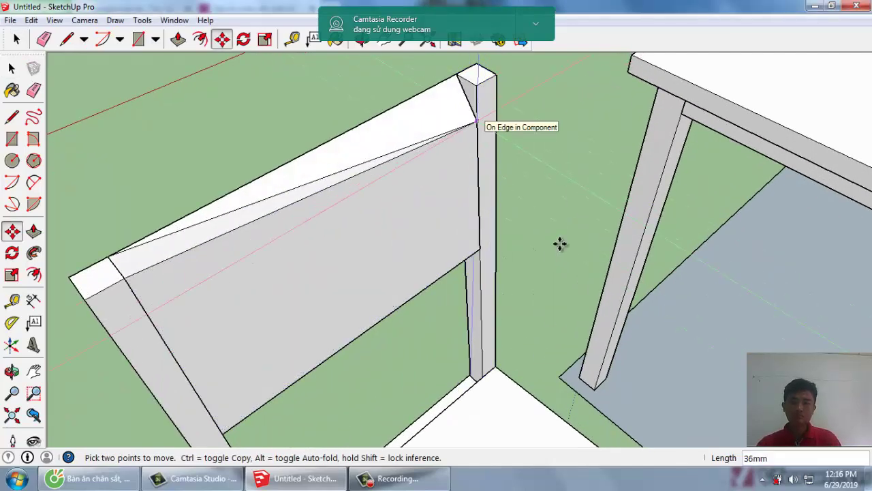
pyautogui.press('Escape')
pyautogui.press('space')
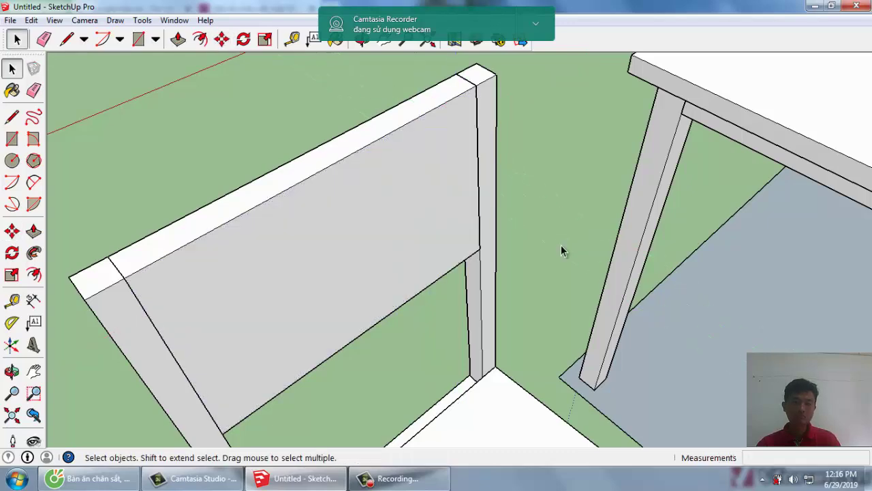
pyautogui.press('g')
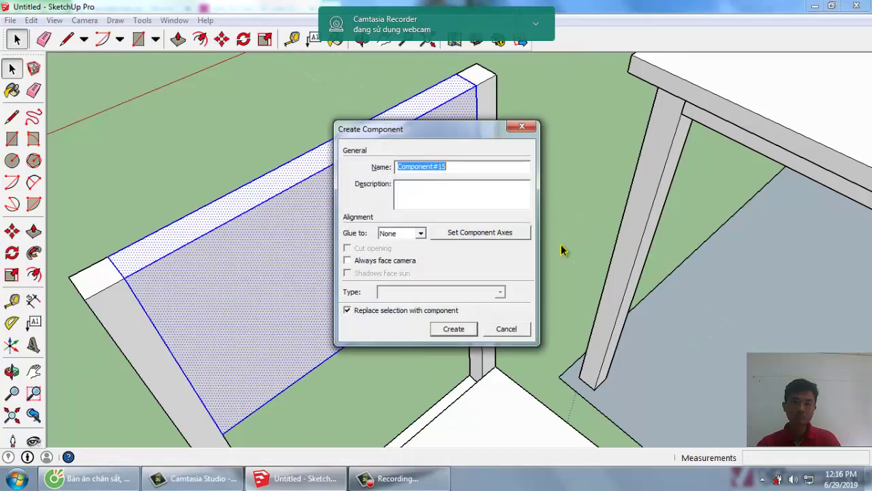
pyautogui.scroll(2, 561, 251)
pyautogui.press('Return')
# Move the backrest component 20 mm down along the blue axis.
pyautogui.press('m')
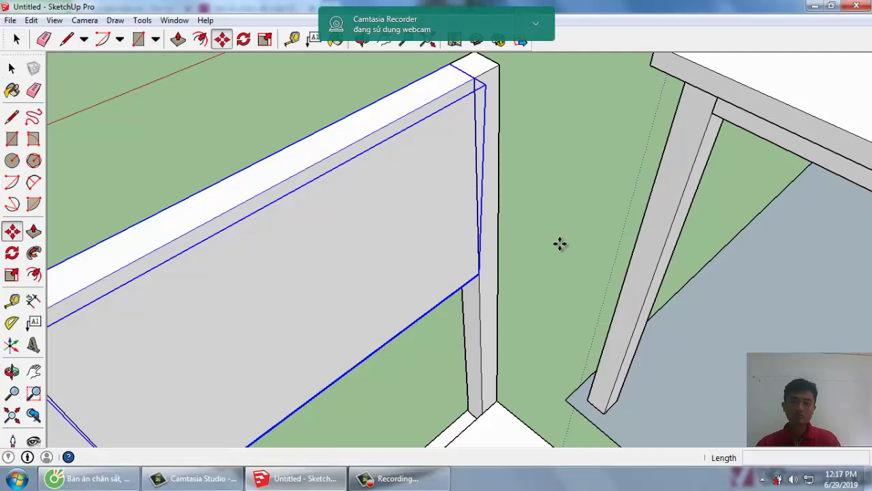
pyautogui.click(474, 78)
pyautogui.write('20')
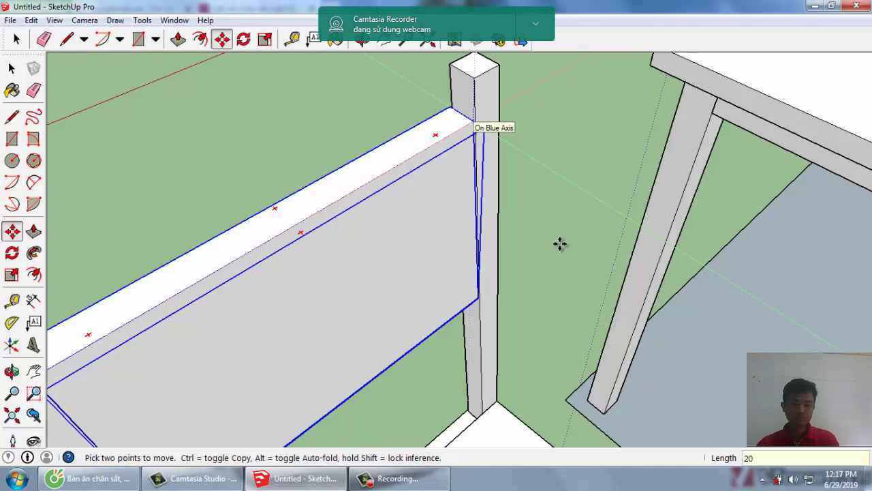
pyautogui.press('Return')
pyautogui.press('space')
pyautogui.click(561, 244)
# Orbit from a low front view around to the chair's back side.
pyautogui.scroll(-3, 561, 245)
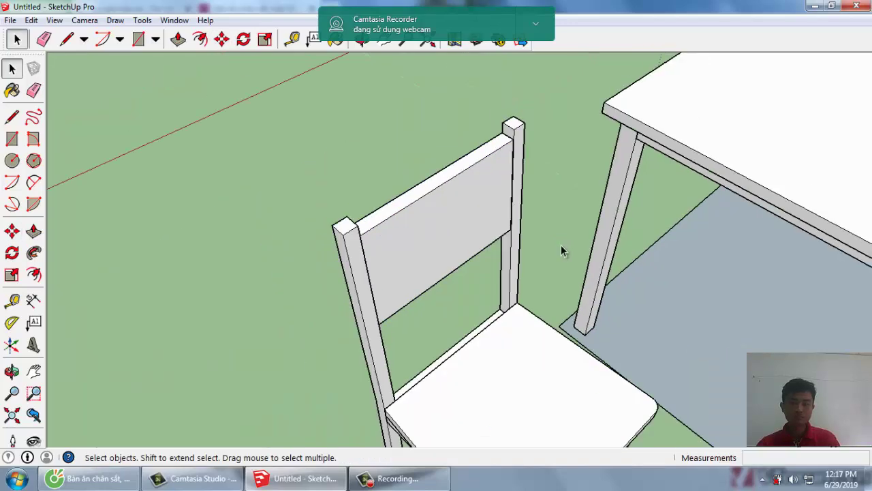
pyautogui.moveTo(561, 250); pyautogui.dragTo(561, 244, button='middle')
pyautogui.scroll(-2, 561, 245)
pyautogui.scroll(-1, 561, 245)
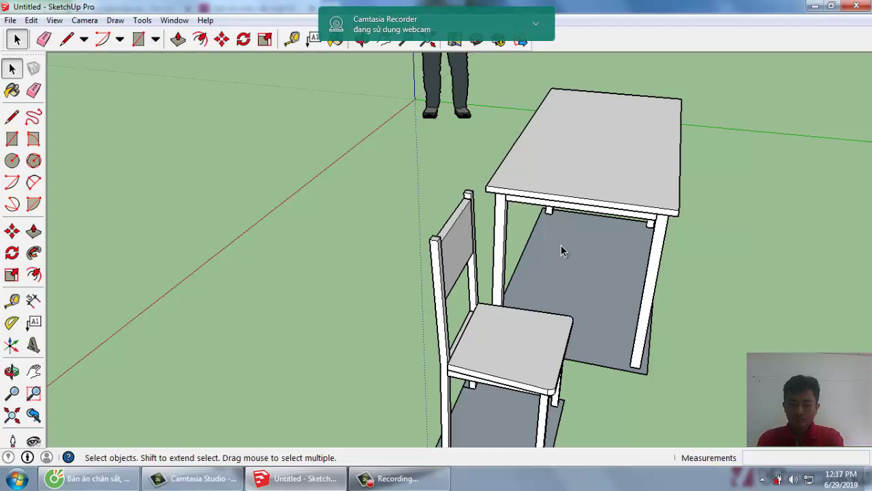
pyautogui.scroll(2, 560, 245)
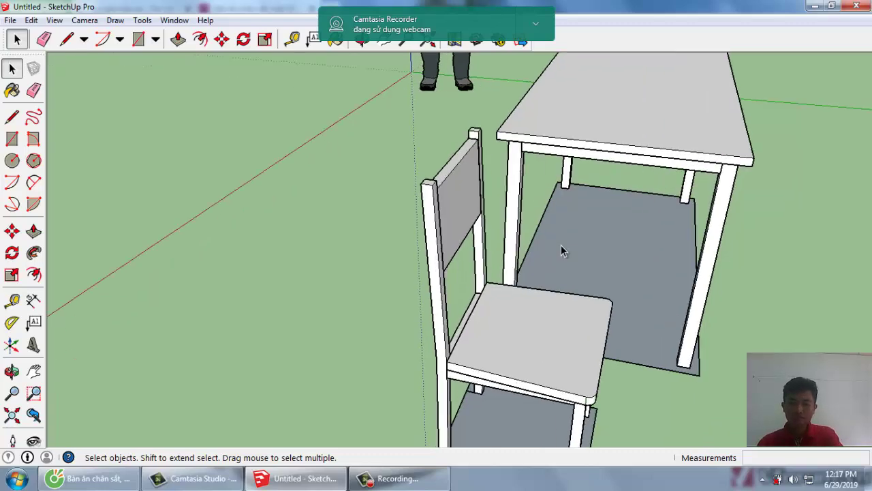
pyautogui.moveTo(561, 246); pyautogui.dragTo(560, 245, button='middle')
pyautogui.scroll(3, 561, 246)
pyautogui.scroll(1, 562, 247)
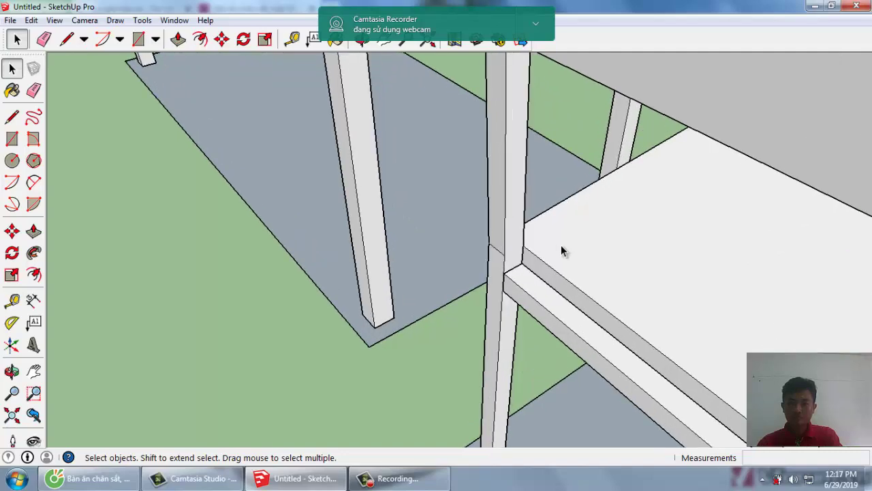
pyautogui.scroll(1, 561, 247)
pyautogui.scroll(1, 561, 247)
pyautogui.scroll(1, 562, 247)
pyautogui.scroll(1, 561, 250)
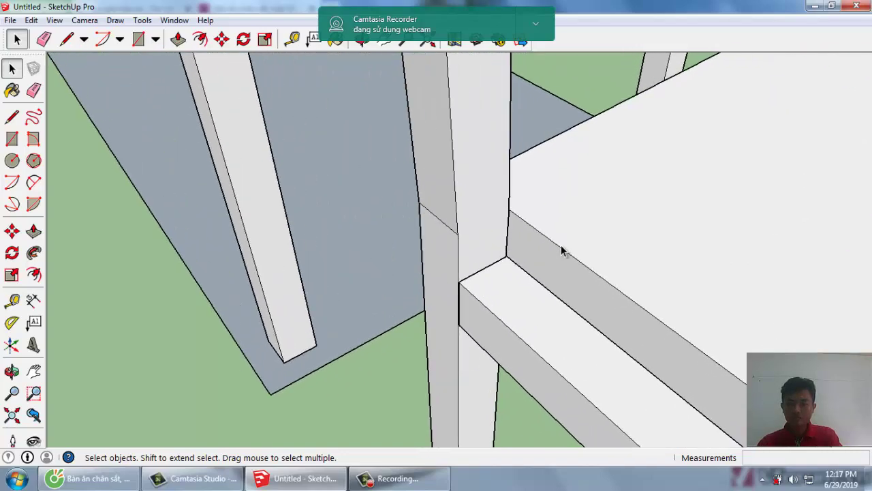
# Push/pull the seat rail's side face about 26 mm outward.
pyautogui.press('space')
pyautogui.scroll(1, 562, 251)
pyautogui.scroll(1, 561, 251)
pyautogui.scroll(1, 561, 251)
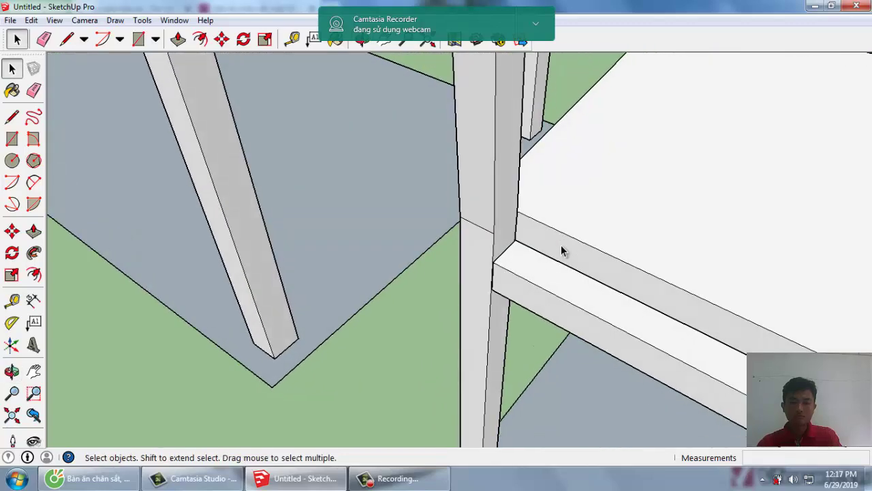
pyautogui.scroll(1, 561, 251)
pyautogui.click(562, 251)
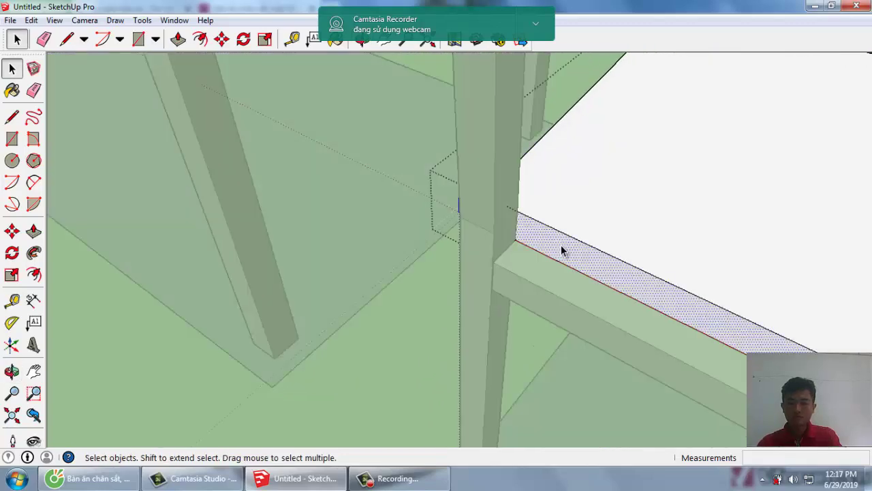
pyautogui.press('p')
pyautogui.click(561, 251)
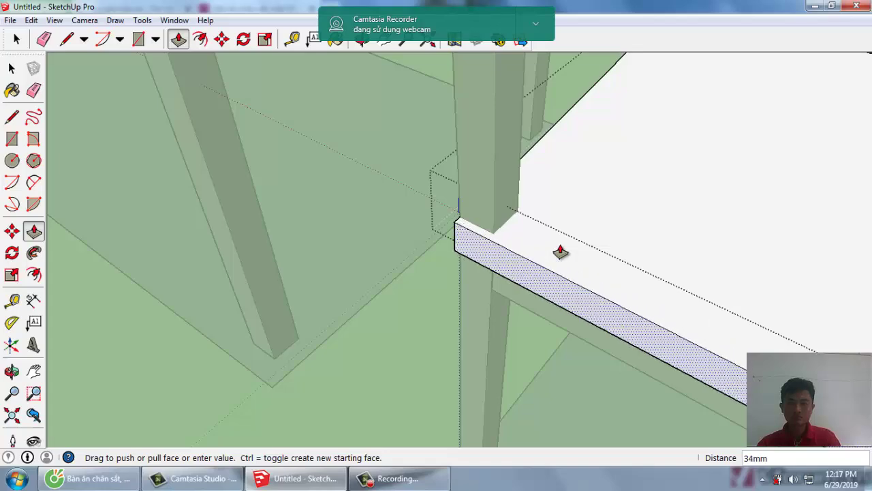
pyautogui.click(561, 250)
pyautogui.press('space')
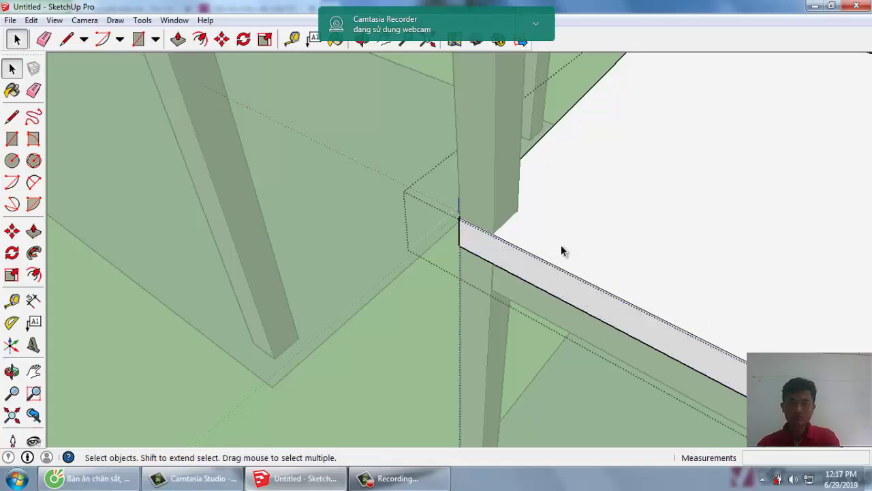
pyautogui.press('Escape')
# Reopen the rail group, try pushing the beam's long side face, then cancel and exit.
pyautogui.scroll(1, 561, 248)
pyautogui.doubleClick(561, 248)
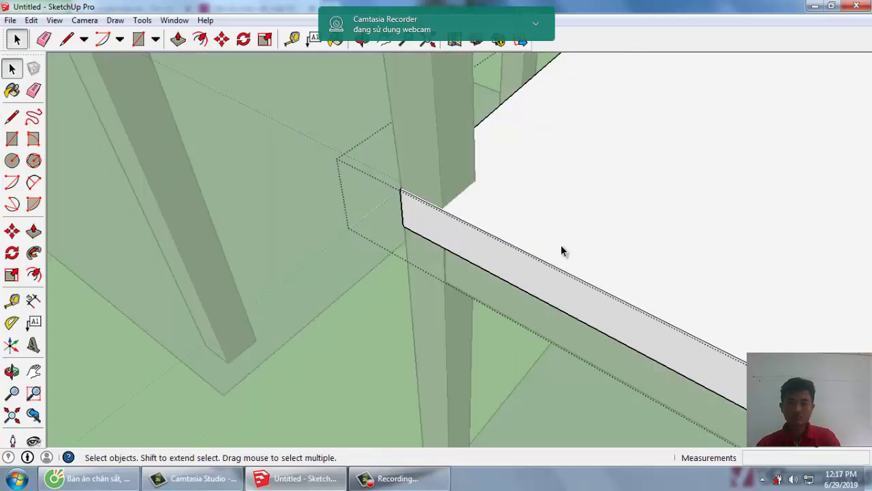
pyautogui.scroll(1, 561, 248)
pyautogui.click(562, 248)
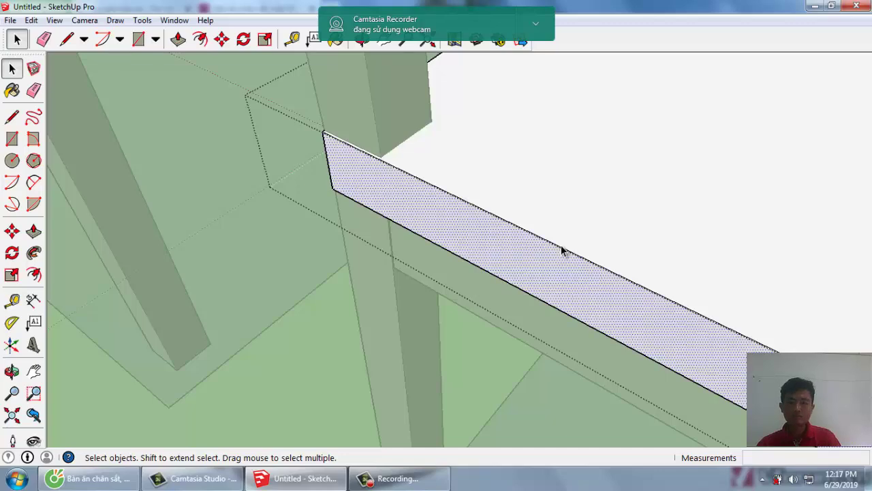
pyautogui.press('p')
pyautogui.click(560, 249)
pyautogui.press('Escape')
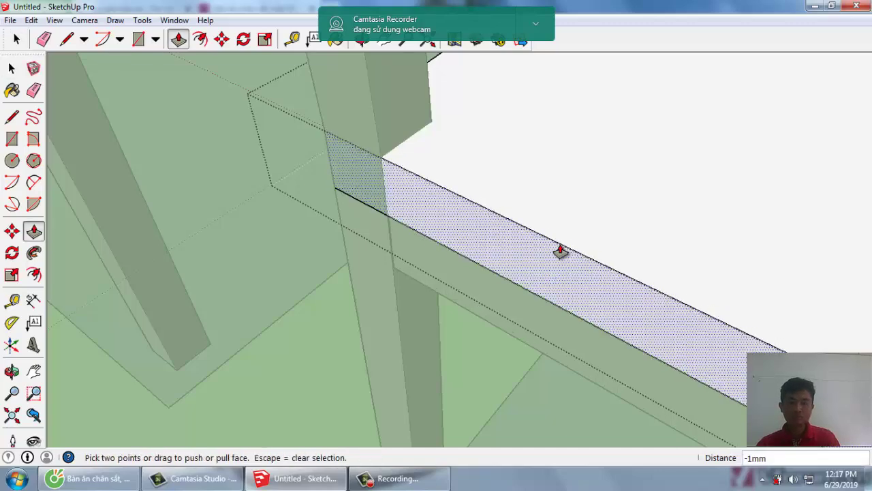
pyautogui.press('space')
pyautogui.press('Escape')
pyautogui.moveTo(562, 247); pyautogui.dragTo(561, 247, button='middle')
# Select the chair and browse its context-menu options without applying any.
pyautogui.scroll(-3, 561, 247)
pyautogui.scroll(2, 562, 247)
pyautogui.scroll(2, 562, 247)
pyautogui.scroll(1, 562, 251)
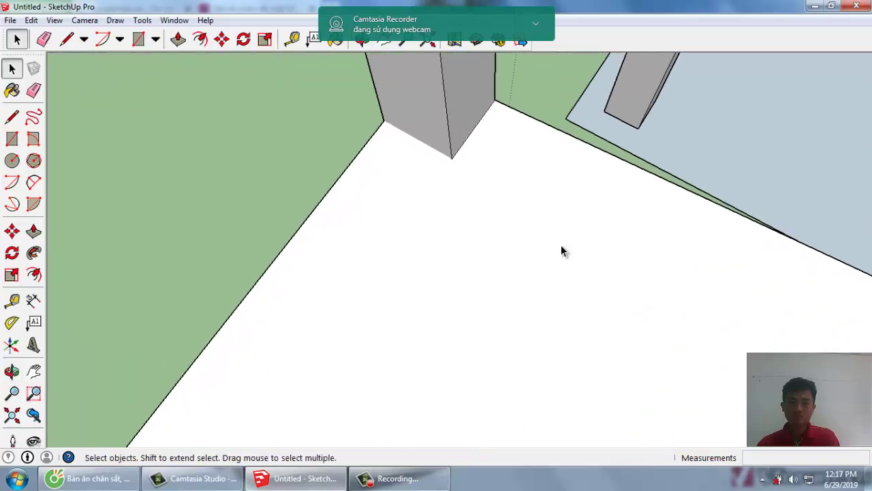
pyautogui.scroll(1, 562, 251)
pyautogui.click(562, 251)
pyautogui.rightClick(562, 251)
pyautogui.press('Down')
pyautogui.press('Down')
pyautogui.press('Down')
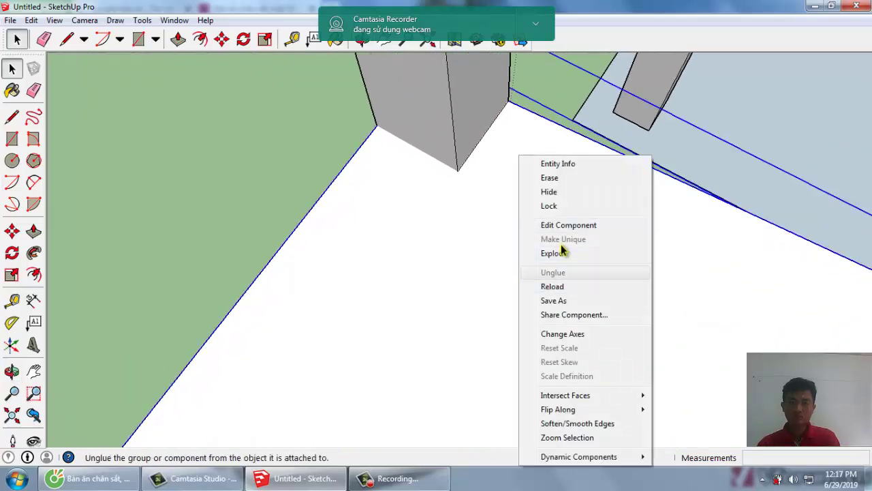
pyautogui.press('Down')
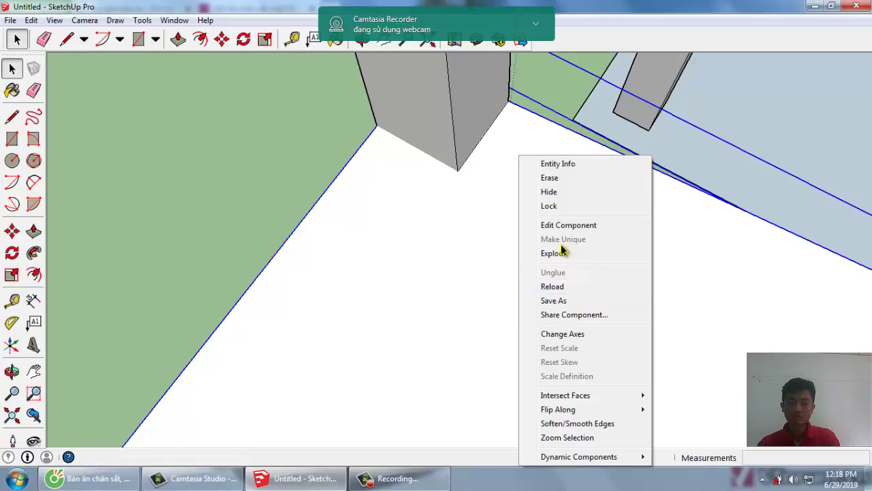
pyautogui.press('Escape')
# Delete the grey floor patch beneath the chair.
pyautogui.scroll(-2, 561, 246)
pyautogui.scroll(-2, 561, 246)
pyautogui.moveTo(561, 245); pyautogui.dragTo(561, 246, button='middle')
pyautogui.scroll(-2, 560, 246)
pyautogui.scroll(-2, 561, 245)
pyautogui.scroll(-2, 561, 246)
pyautogui.scroll(-1, 560, 245)
pyautogui.scroll(3, 561, 246)
pyautogui.scroll(-2, 561, 245)
pyautogui.scroll(-1, 561, 246)
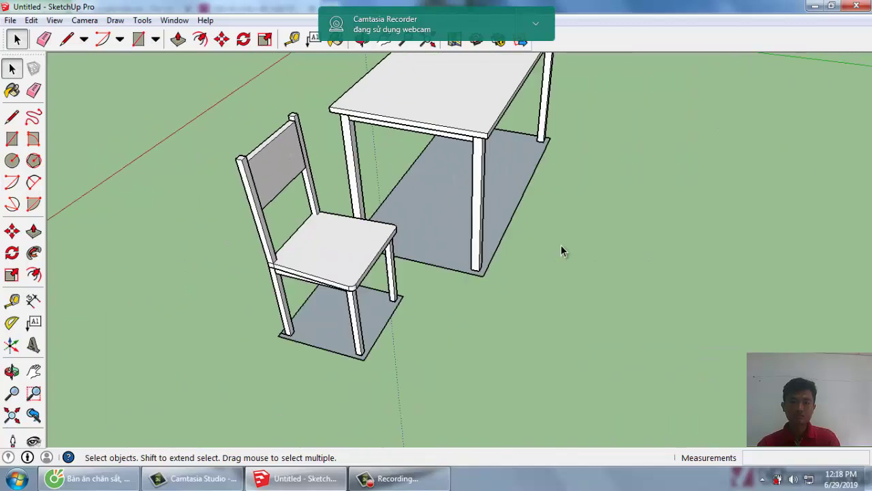
pyautogui.scroll(2, 561, 247)
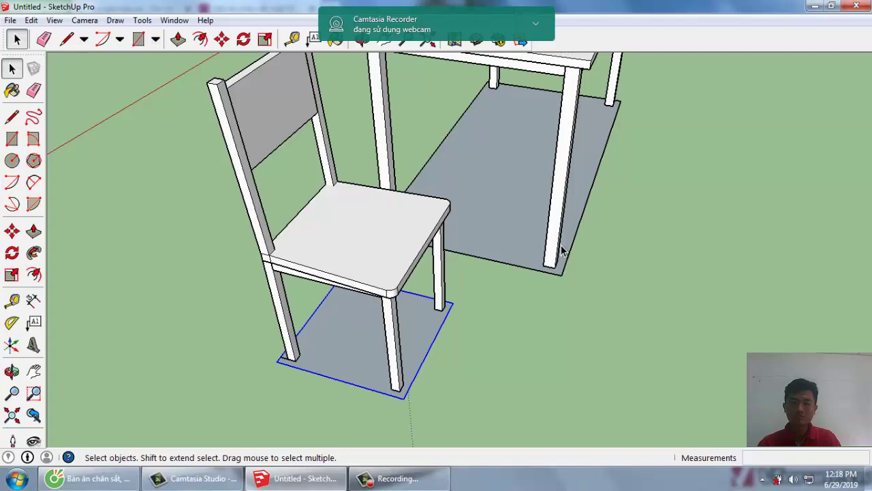
pyautogui.press('Delete')
pyautogui.scroll(1, 561, 246)
pyautogui.scroll(2, 561, 246)
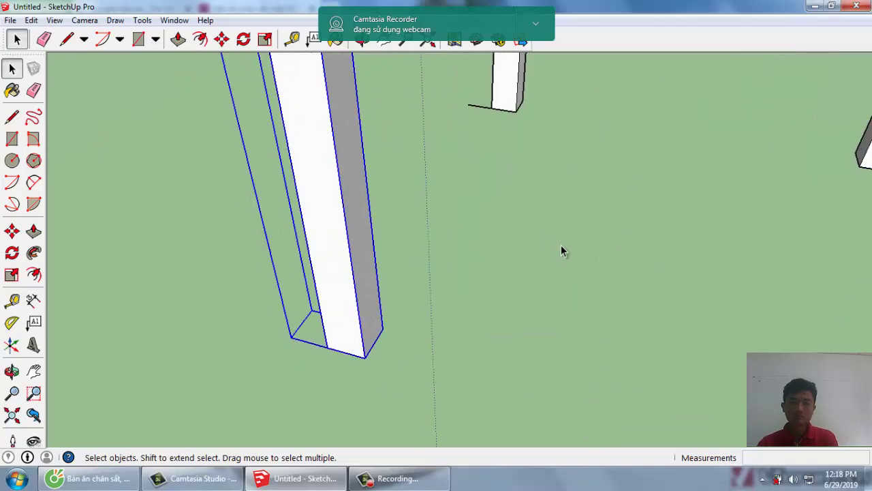
# Exit group editing and make the whole chair, legs, seat and backrest, one component.
pyautogui.press('Return')
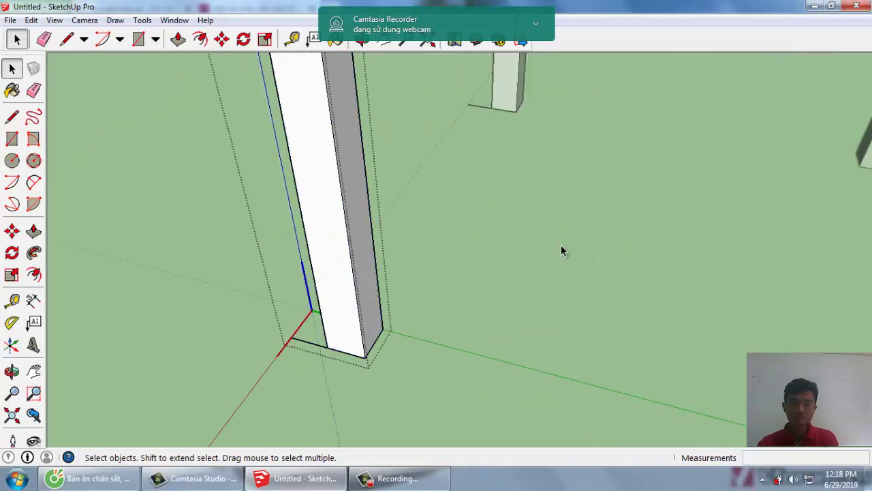
pyautogui.click(561, 247)
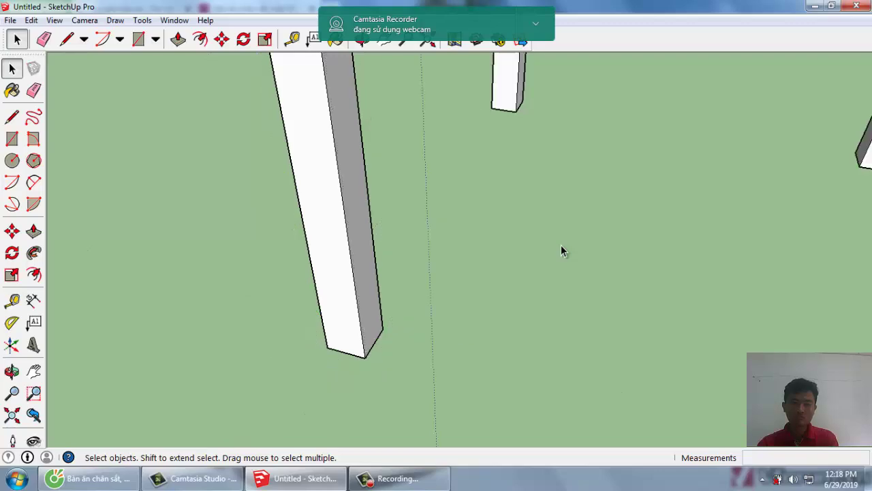
pyautogui.scroll(-3, 561, 247)
pyautogui.moveTo(560, 246); pyautogui.dragTo(561, 249, button='middle')
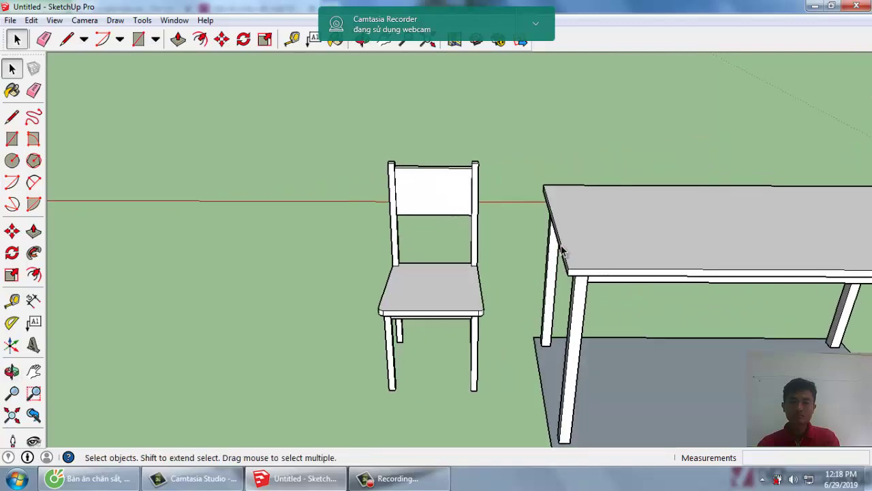
pyautogui.press('Escape')
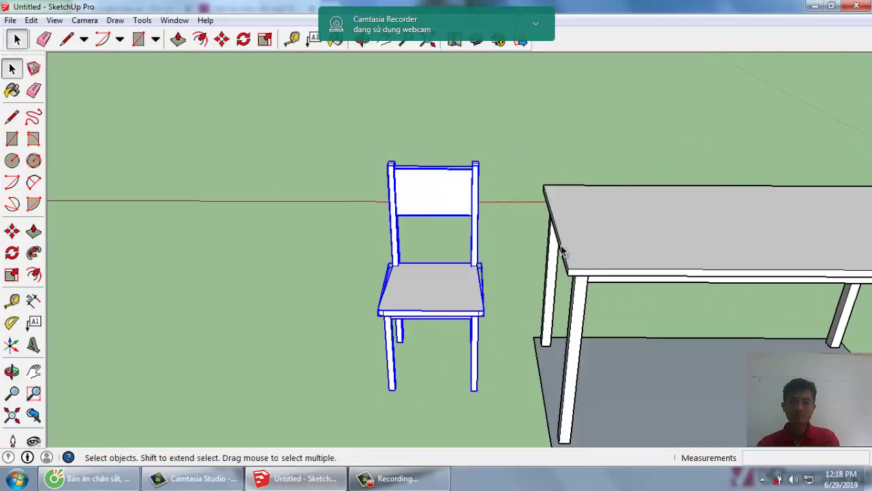
pyautogui.press('g')
pyautogui.press('Return')
pyautogui.moveTo(561, 251); pyautogui.dragTo(561, 250, button='middle')
# Move the chair along the green axis so it stands clear beside the table.
pyautogui.scroll(3, 561, 250)
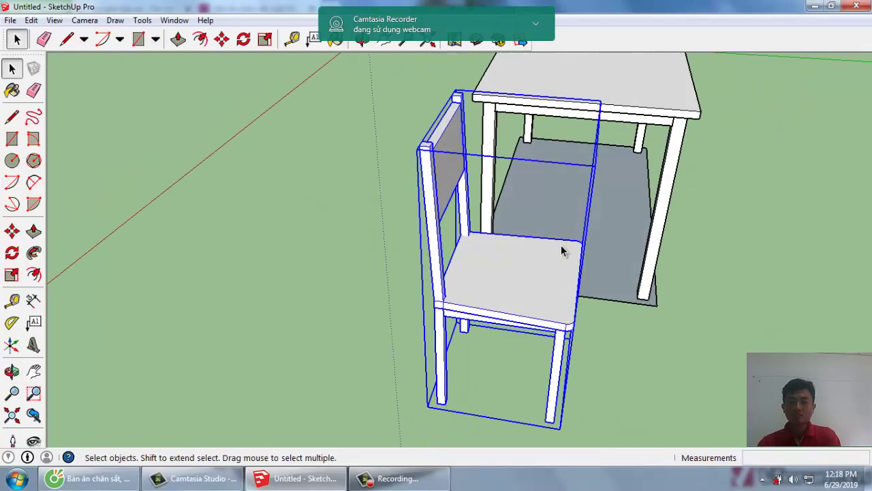
pyautogui.press('m')
pyautogui.click(560, 244)
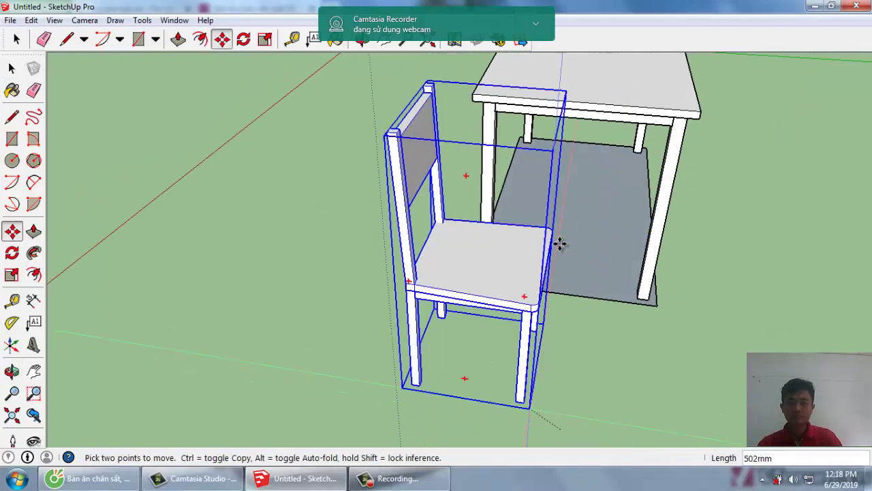
pyautogui.scroll(3, 560, 244)
pyautogui.scroll(2, 559, 244)
pyautogui.scroll(-3, 560, 244)
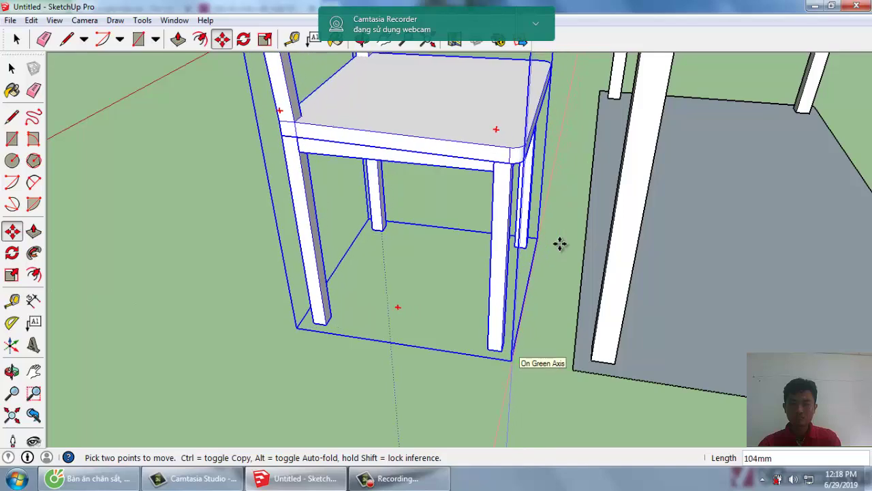
pyautogui.press('Return')
pyautogui.press('space')
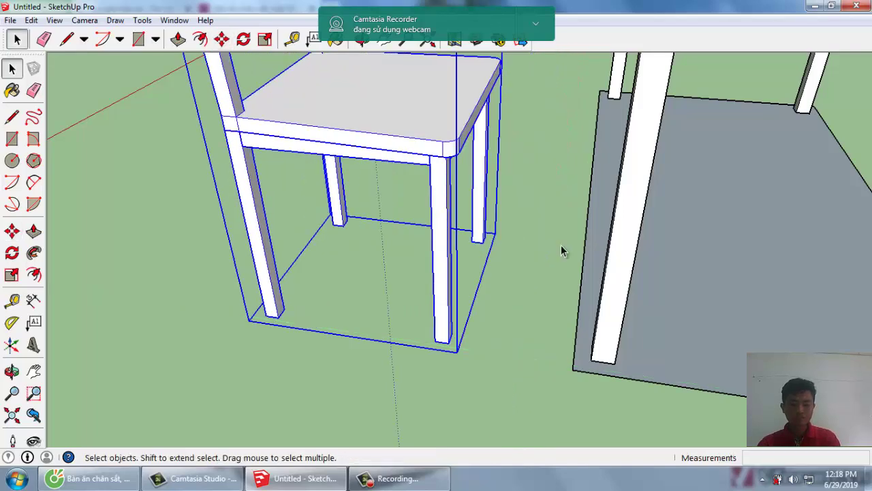
pyautogui.scroll(-3, 560, 244)
pyautogui.moveTo(562, 251); pyautogui.dragTo(561, 251, button='middle')
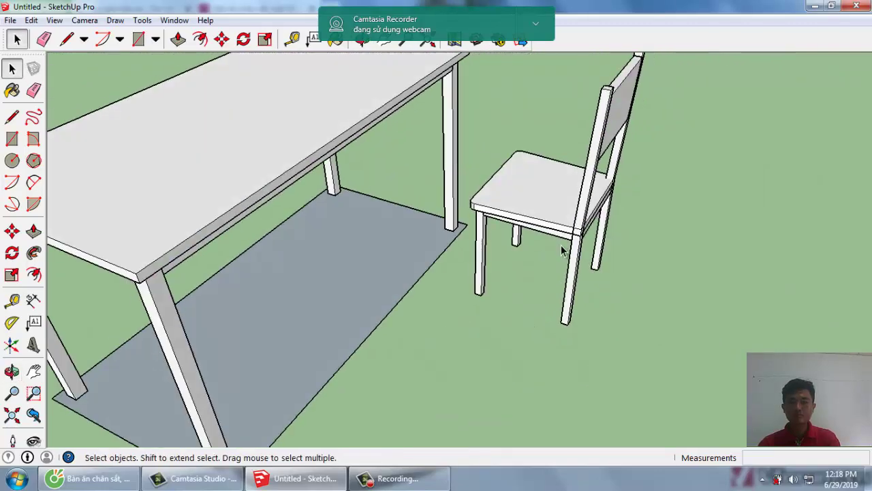
# Copy the chair and place the two chairs in a row along one side of the table.
pyautogui.click(562, 251)
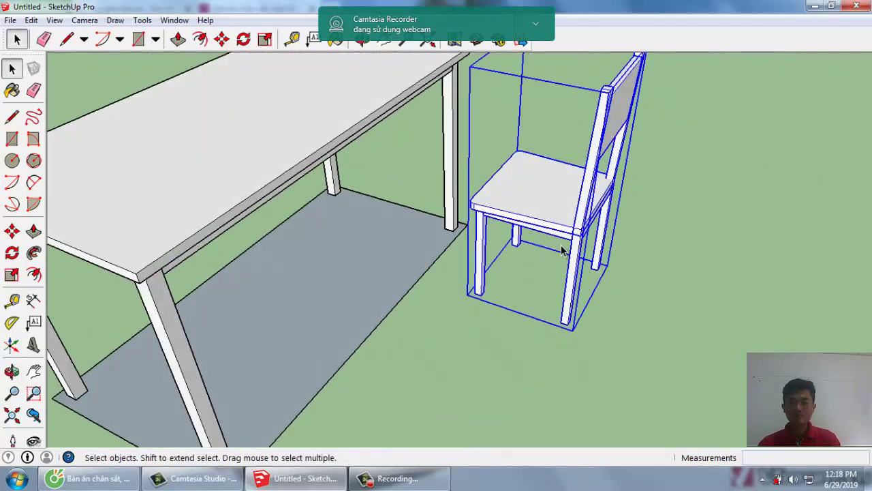
pyautogui.press('m')
pyautogui.scroll(-2, 560, 244)
pyautogui.scroll(-2, 560, 244)
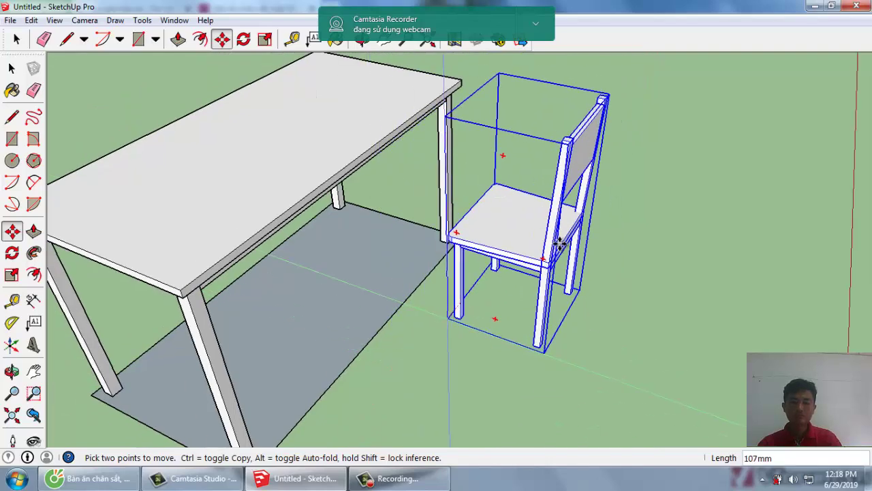
pyautogui.scroll(3, 561, 246)
pyautogui.click(561, 245)
pyautogui.press('ctrl')
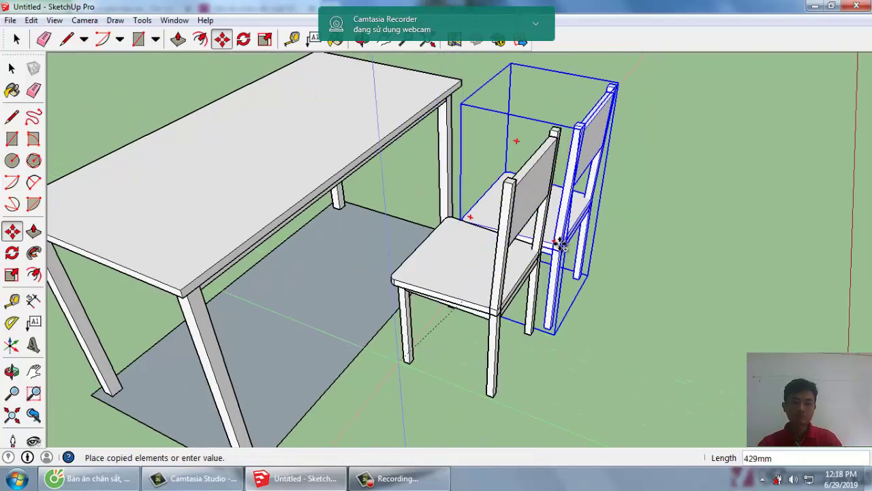
pyautogui.scroll(-2, 560, 244)
pyautogui.scroll(-1, 560, 244)
pyautogui.scroll(-1, 560, 244)
pyautogui.scroll(2, 560, 245)
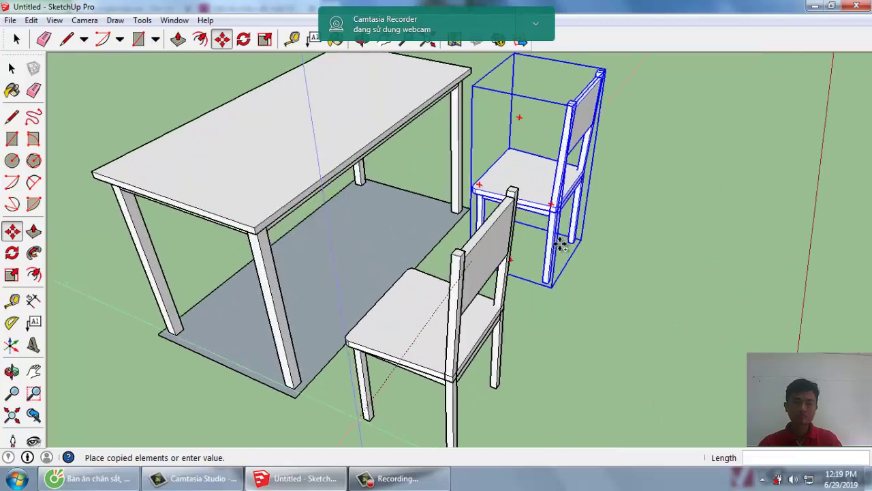
pyautogui.scroll(1, 560, 245)
pyautogui.click(559, 244)
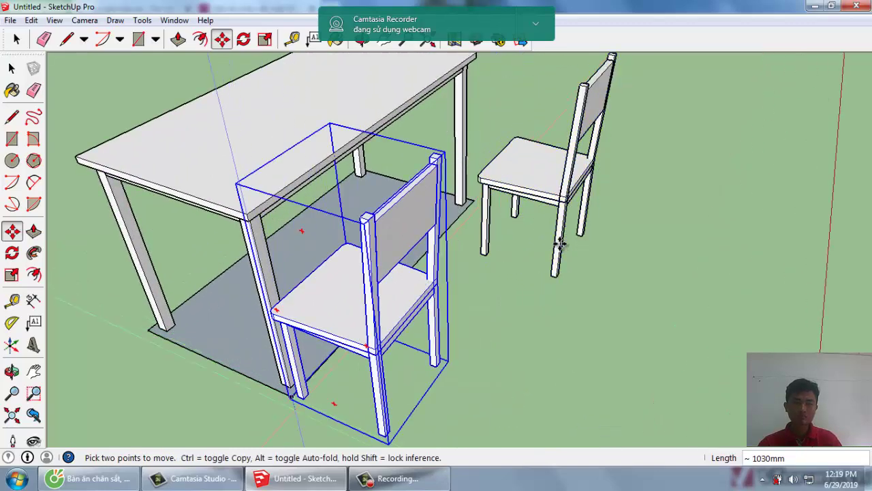
pyautogui.click(559, 244)
pyautogui.write('200')
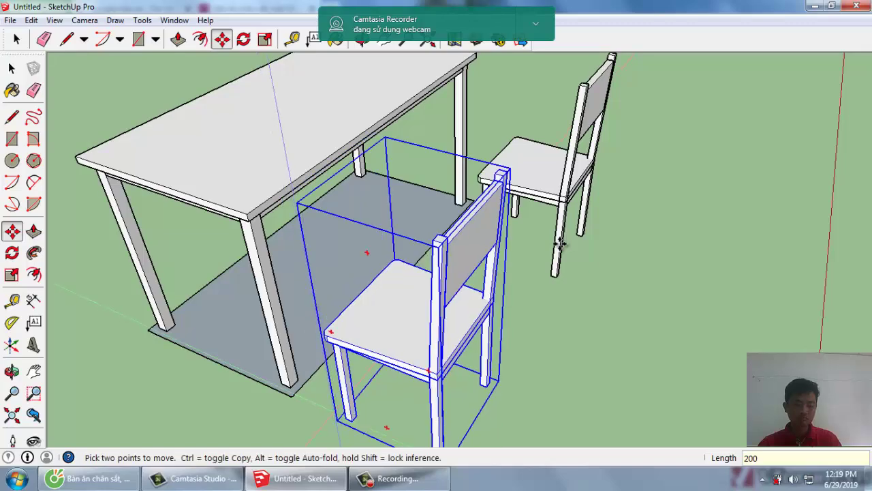
pyautogui.press('space')
# Delete the grey floor face beneath the table.
pyautogui.moveTo(560, 244); pyautogui.dragTo(562, 251, button='middle')
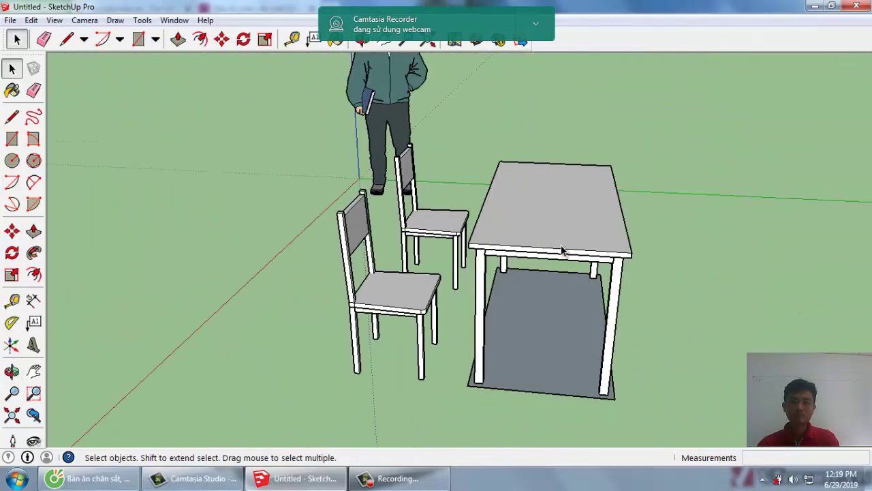
pyautogui.scroll(2, 562, 251)
pyautogui.click(562, 251)
pyautogui.press('Delete')
# Move the right-hand chair 100 along the red axis.
pyautogui.moveTo(561, 250); pyautogui.dragTo(561, 245, button='middle')
pyautogui.scroll(2, 561, 251)
pyautogui.scroll(-3, 562, 250)
pyautogui.scroll(1, 561, 245)
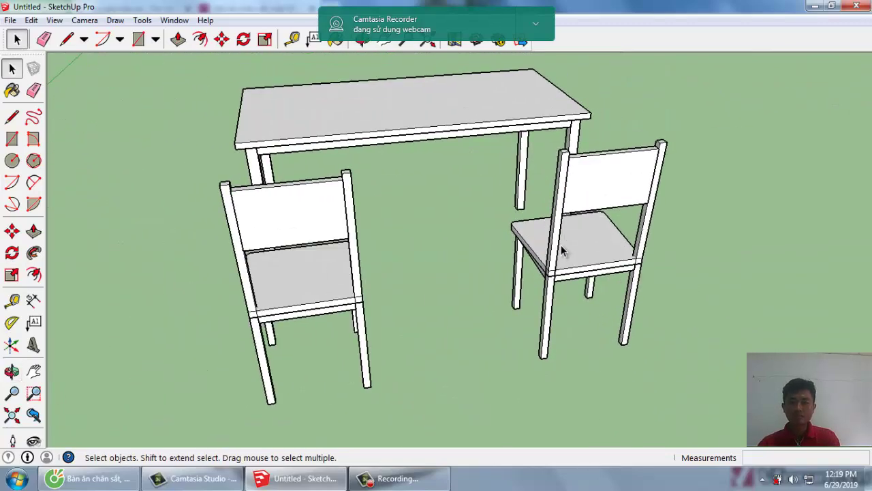
pyautogui.click(561, 245)
pyautogui.press('m')
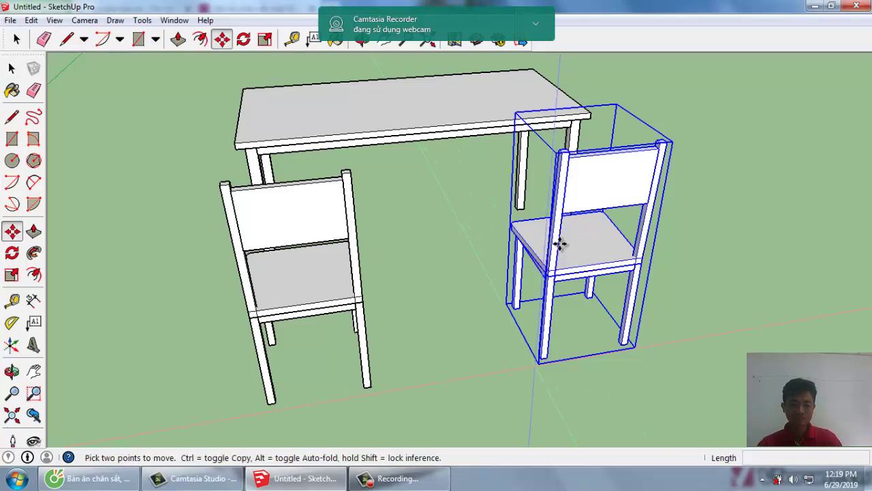
pyautogui.click(560, 243)
pyautogui.write('1')
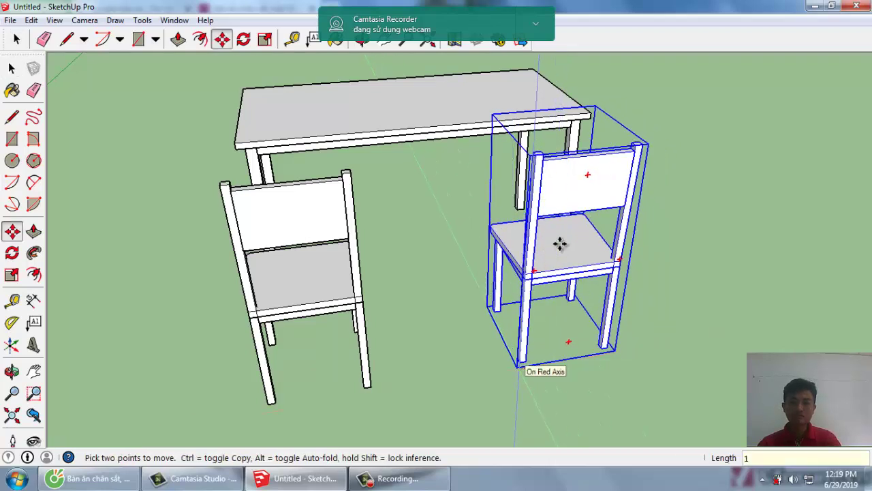
pyautogui.write('00')
pyautogui.press('Return')
pyautogui.scroll(2, 560, 243)
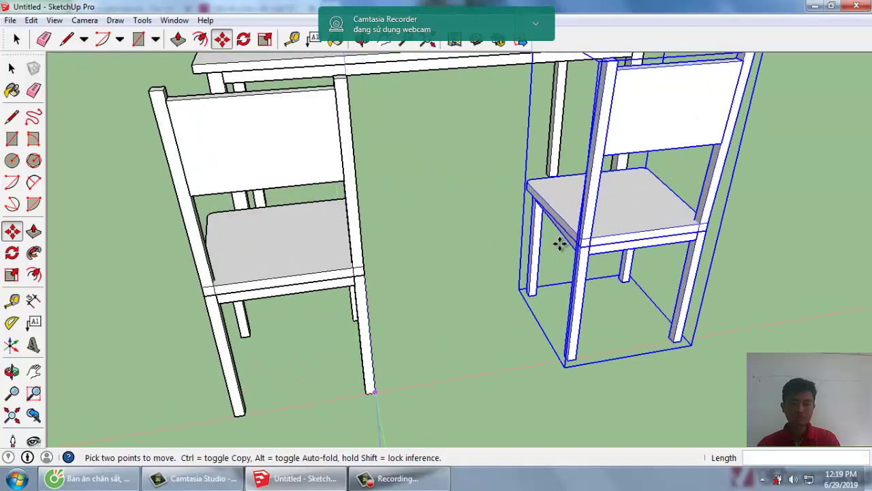
pyautogui.press('space')
# Move the left-hand chair 100 along the red axis as well.
pyautogui.hotkey('ctrl', 'shift', 'i')
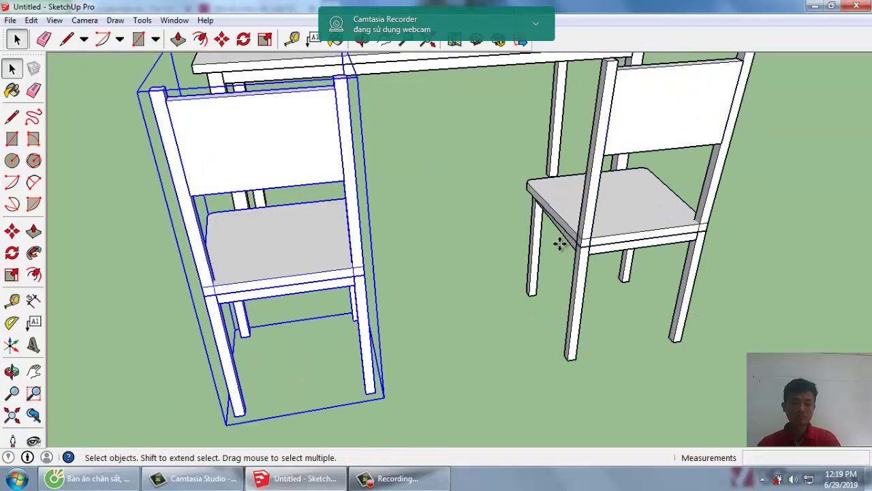
pyautogui.press('m')
pyautogui.click(560, 244)
pyautogui.write('100')
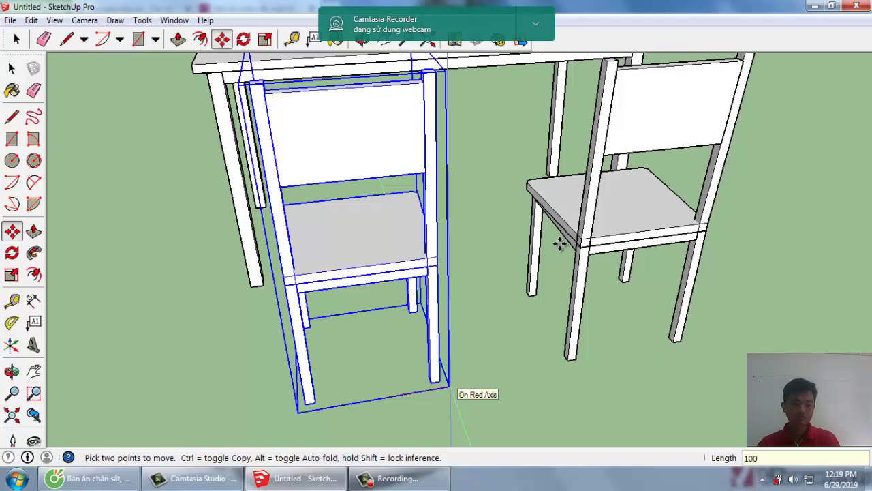
pyautogui.press('Return')
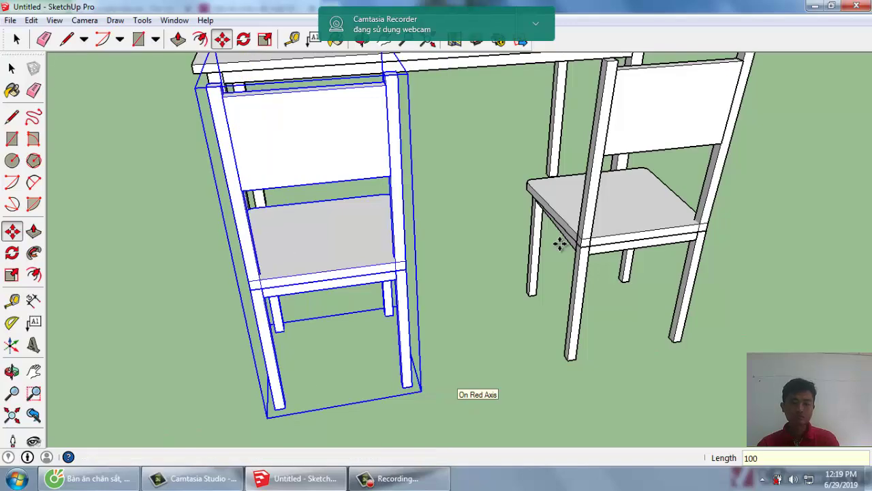
pyautogui.press('space')
pyautogui.click(562, 247)
pyautogui.moveTo(562, 247); pyautogui.dragTo(561, 247, button='middle')
pyautogui.scroll(-3, 561, 247)
pyautogui.scroll(-2, 561, 247)
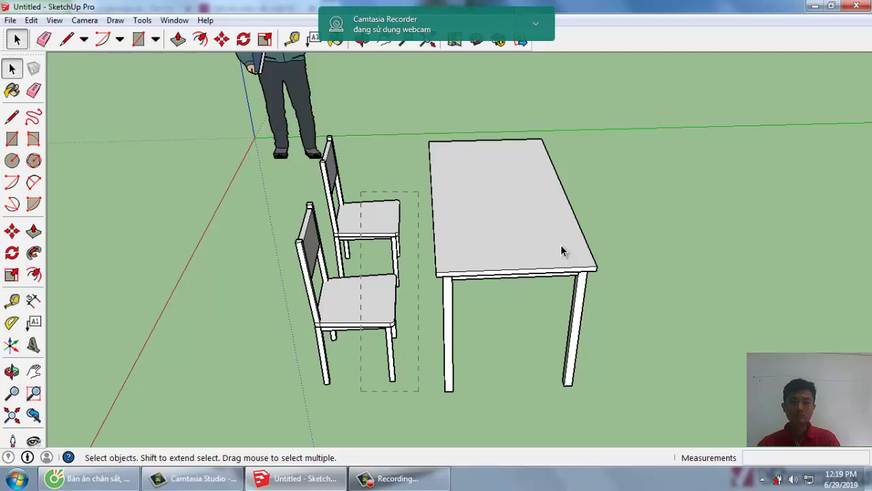
# Box-select both chairs and Move-copy them to the opposite side of the table.
pyautogui.moveTo(418, 191); pyautogui.dragTo(362, 391)
pyautogui.press('m')
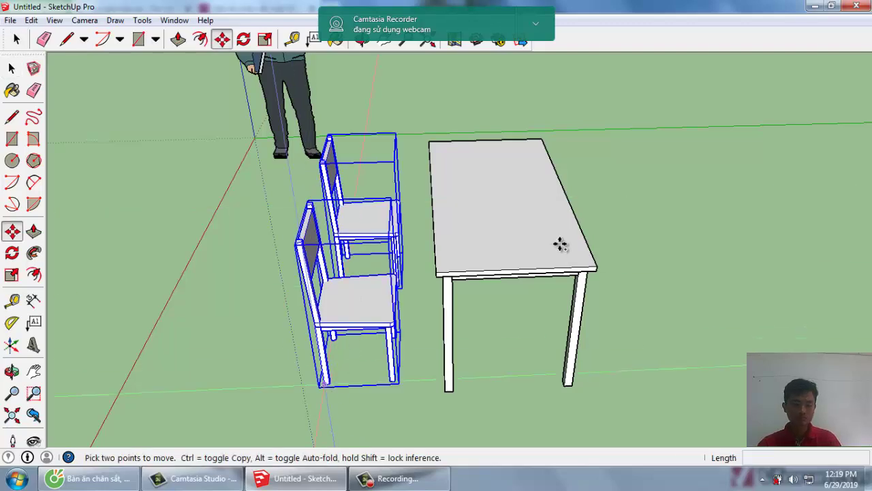
pyautogui.press('ctrl')
pyautogui.click(320, 386)
pyautogui.scroll(2, 566, 387)
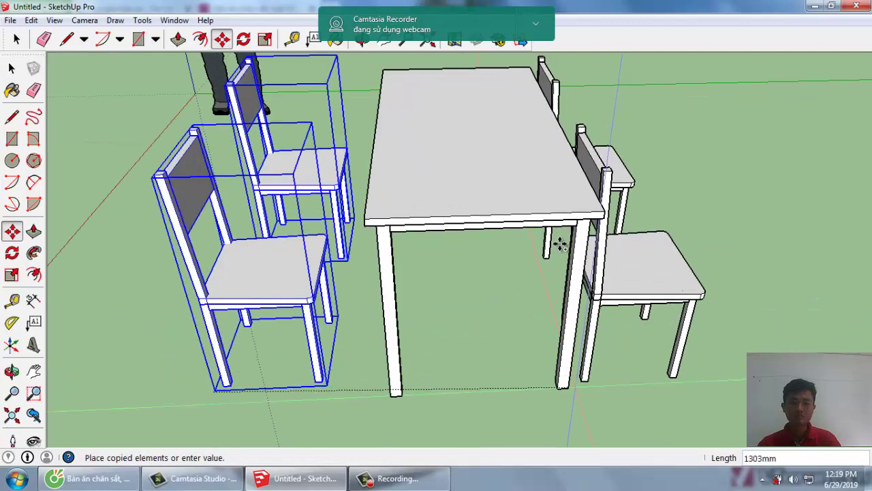
pyautogui.scroll(2, 571, 355)
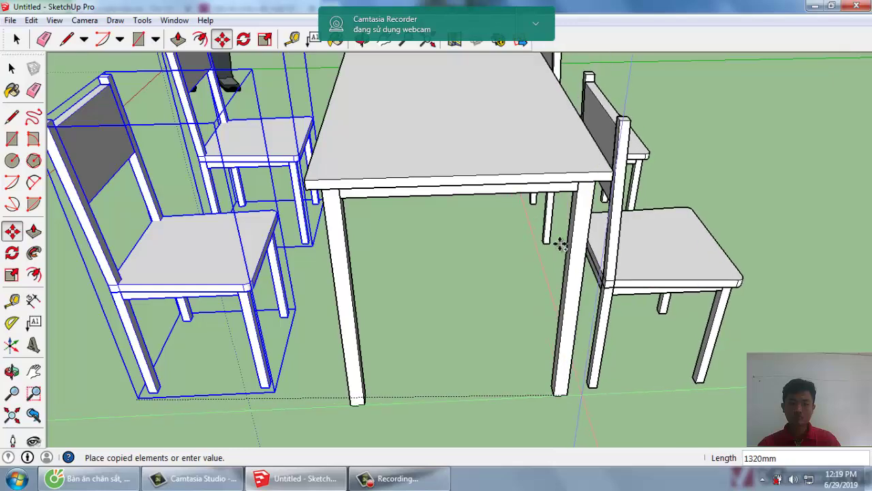
pyautogui.scroll(2, 560, 245)
pyautogui.scroll(1, 560, 246)
pyautogui.press('Escape')
pyautogui.scroll(-3, 560, 245)
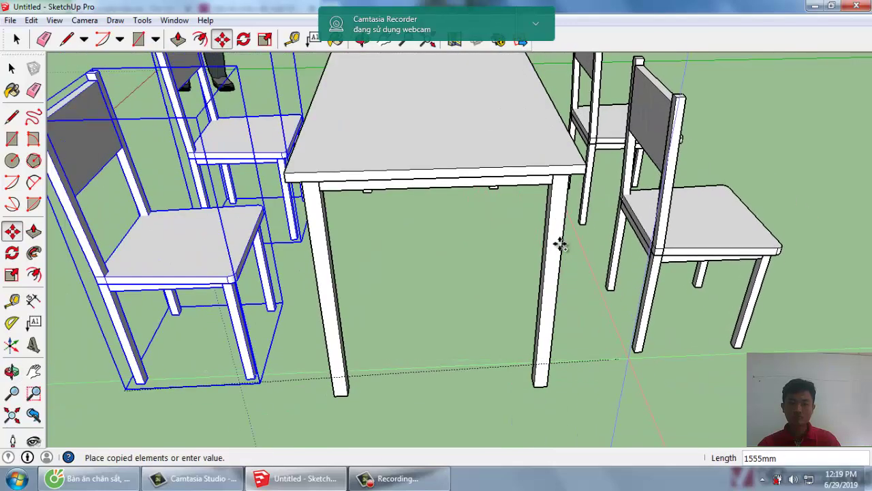
pyautogui.scroll(-3, 560, 245)
pyautogui.scroll(-3, 560, 245)
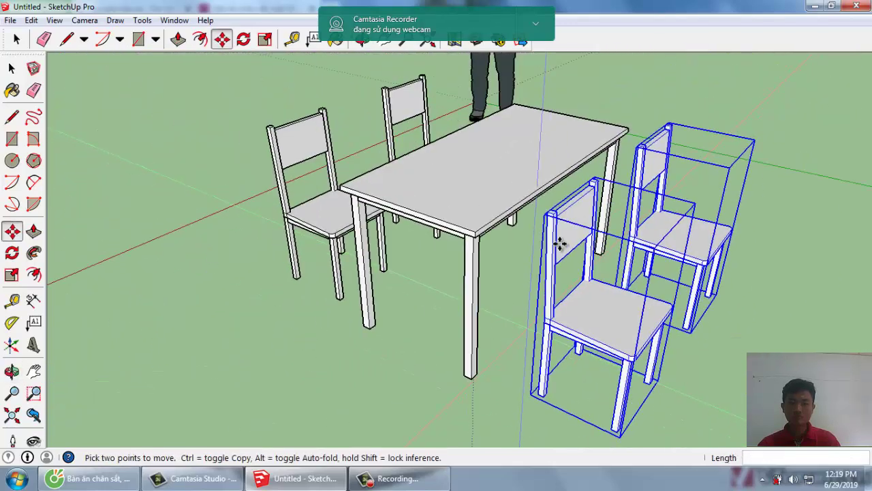
# Rotate the copied chairs 180° about a pivot on the ground plane to face the table.
pyautogui.moveTo(560, 247); pyautogui.dragTo(562, 250, button='middle')
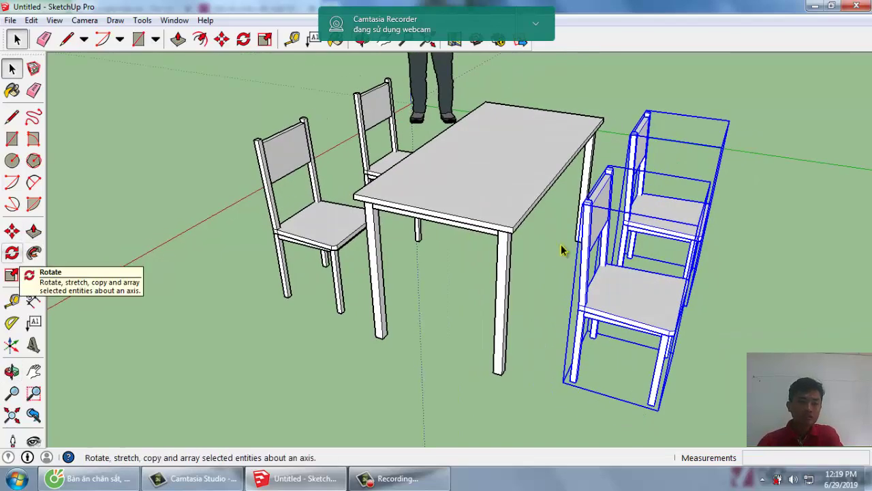
pyautogui.press('q')
pyautogui.moveTo(654, 409); pyautogui.dragTo(685, 332)
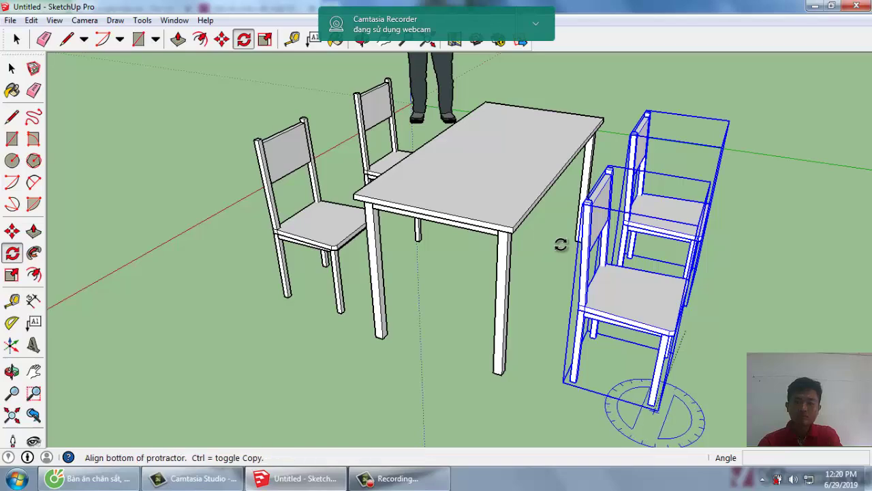
pyautogui.click(560, 245)
pyautogui.scroll(-2, 560, 244)
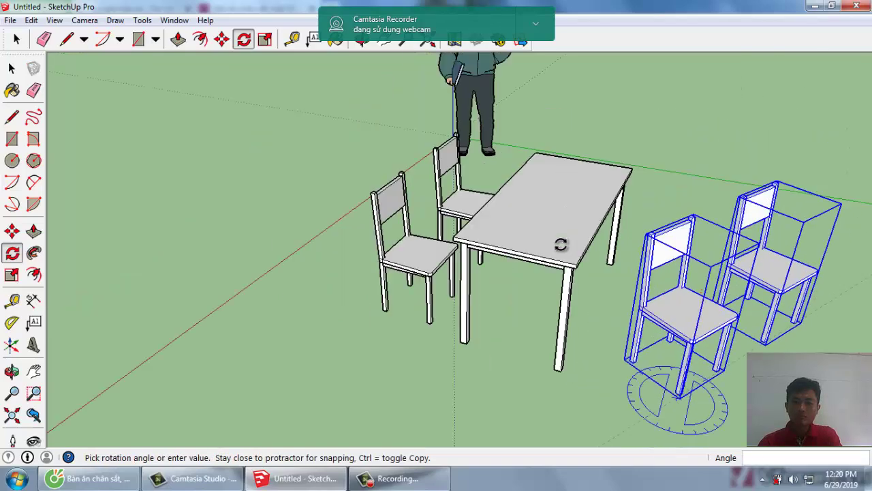
pyautogui.scroll(-2, 560, 245)
pyautogui.scroll(-2, 560, 245)
pyautogui.write('180')
pyautogui.press('Return')
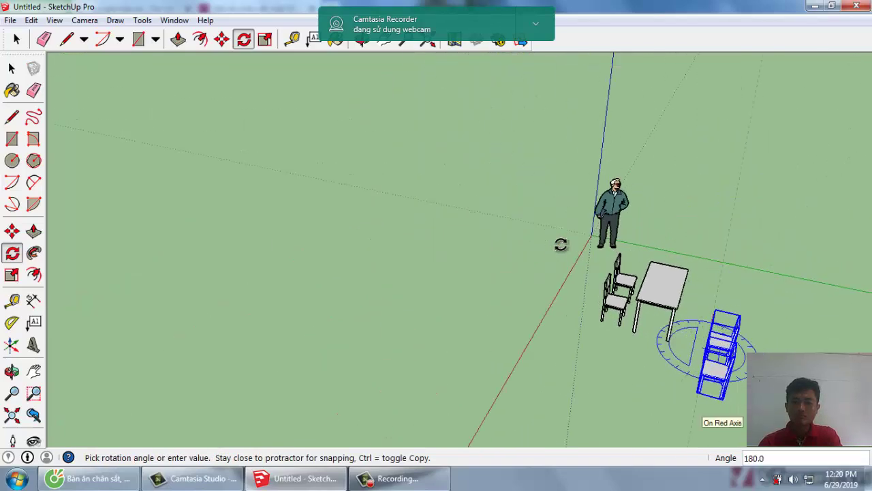
pyautogui.moveTo(560, 244); pyautogui.dragTo(560, 245, button='middle')
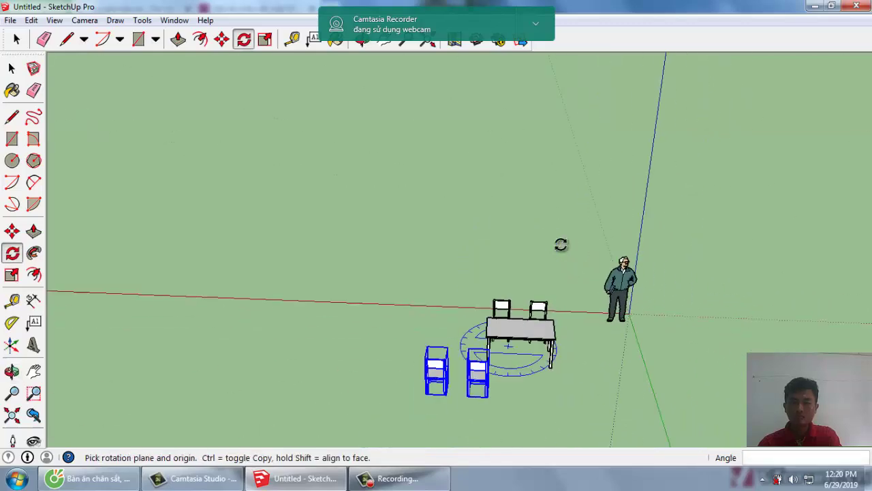
pyautogui.press('space')
pyautogui.scroll(3, 560, 245)
pyautogui.scroll(2, 560, 245)
# Move the copied chairs 200 along the green axis up to the table.
pyautogui.press('m')
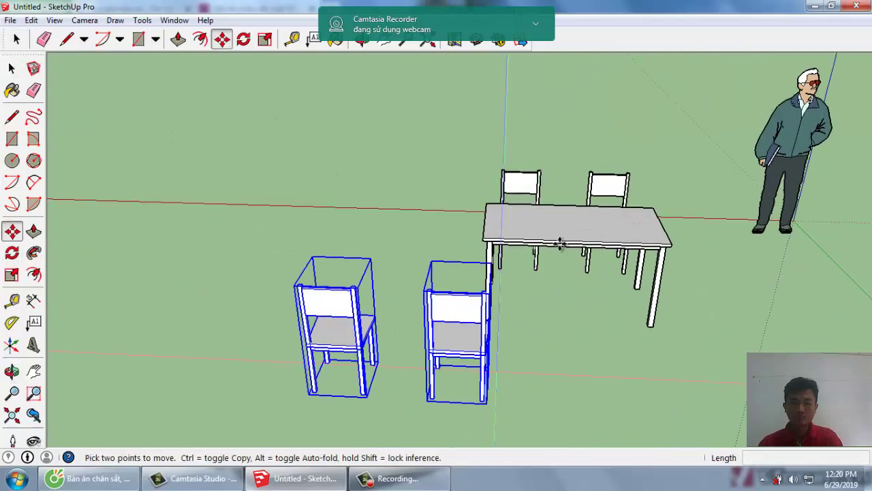
pyautogui.moveTo(560, 245); pyautogui.dragTo(560, 243, button='middle')
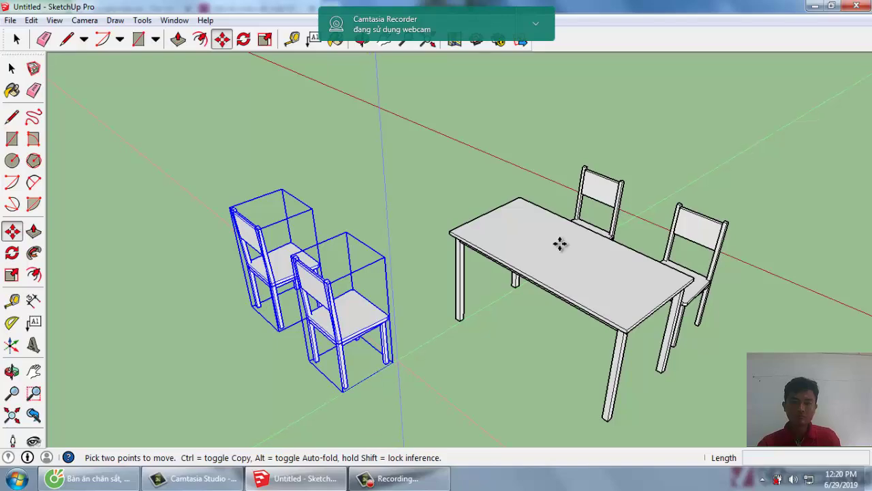
pyautogui.click(560, 243)
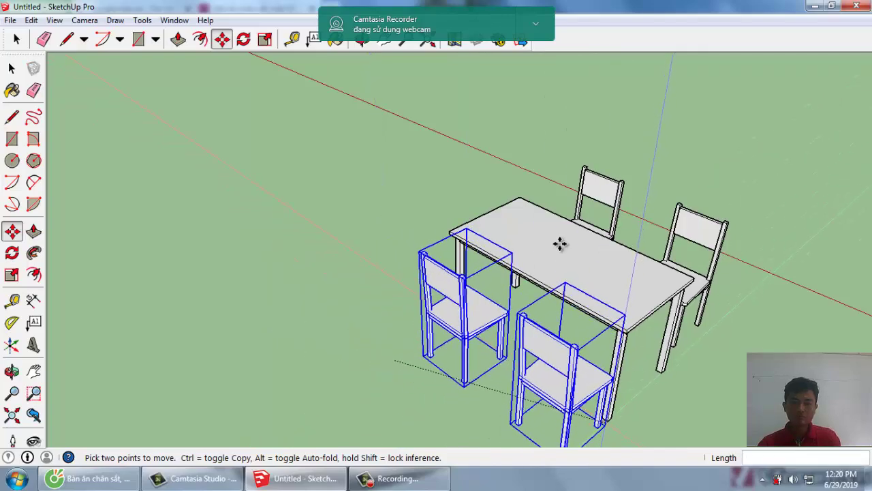
pyautogui.scroll(3, 559, 243)
pyautogui.scroll(3, 559, 243)
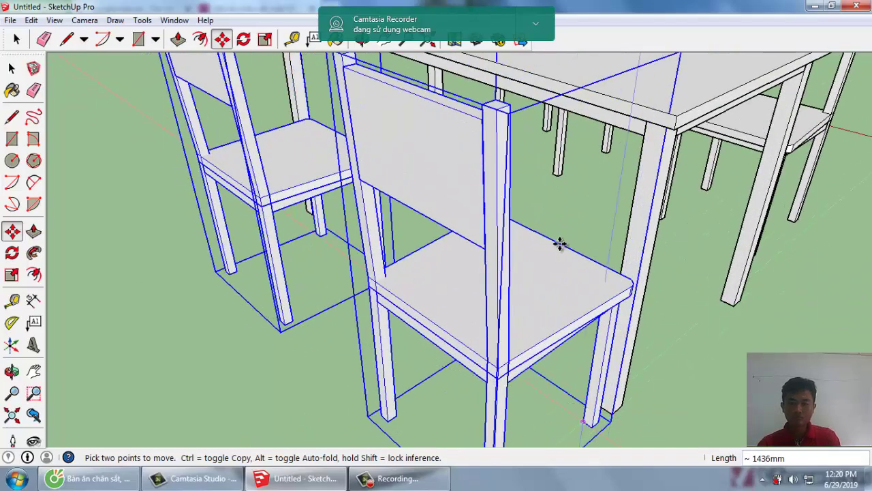
pyautogui.moveTo(559, 243); pyautogui.dragTo(560, 243, button='middle')
pyautogui.scroll(-2, 560, 243)
pyautogui.scroll(2, 560, 243)
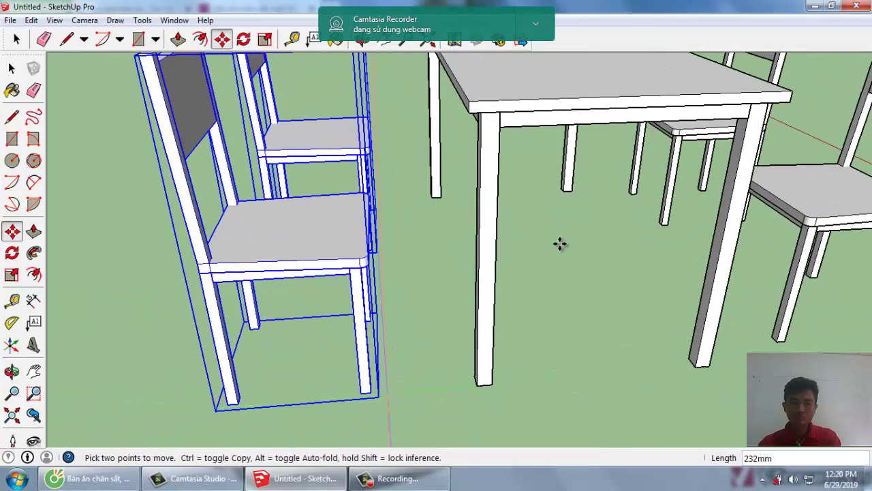
pyautogui.write('200')
pyautogui.press('Return')
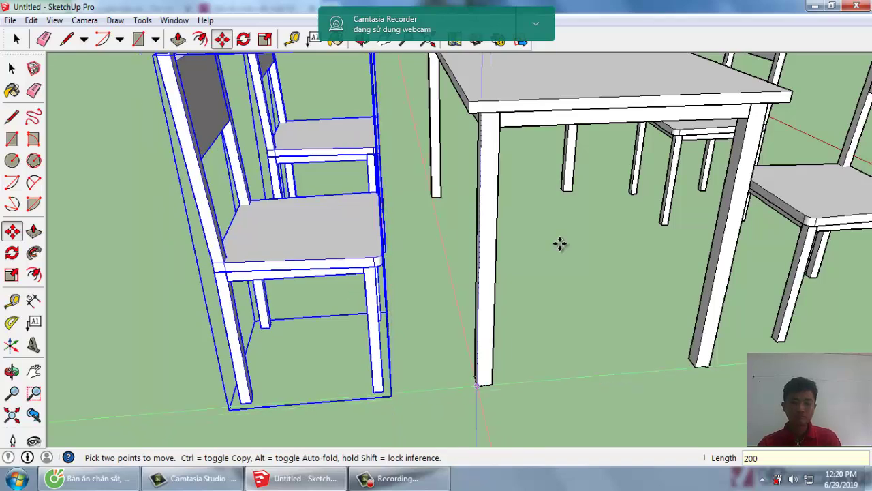
# Slide the chair 100 along the red axis to line it up with its side.
pyautogui.click(477, 383)
pyautogui.write('100')
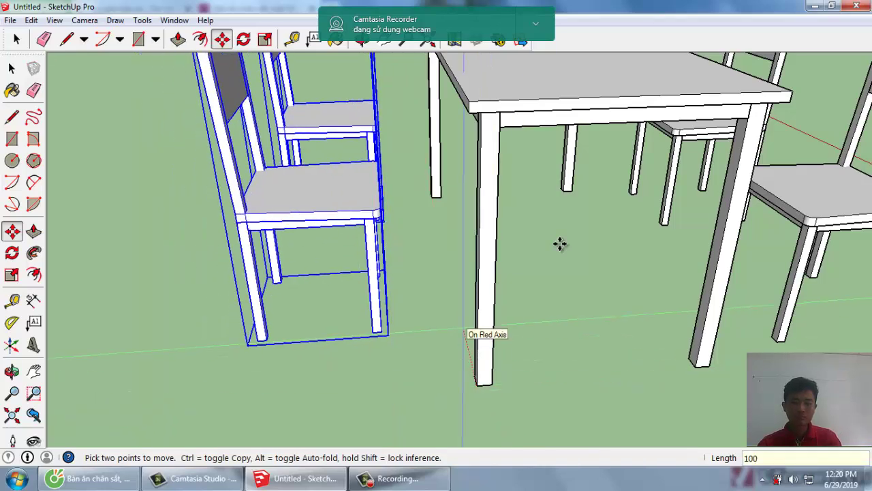
pyautogui.press('Return')
pyautogui.moveTo(559, 243); pyautogui.dragTo(563, 251, button='middle')
pyautogui.press('space')
pyautogui.hotkey('ctrl', 't')
# Orbit and zoom around the dining set to check all four chairs.
pyautogui.scroll(-3, 562, 251)
pyautogui.scroll(3, 562, 249)
pyautogui.scroll(2, 561, 247)
pyautogui.scroll(-2, 563, 251)
pyautogui.scroll(-2, 562, 251)
pyautogui.scroll(2, 562, 250)
pyautogui.scroll(-2, 563, 251)
pyautogui.scroll(2, 562, 251)
pyautogui.scroll(2, 563, 248)
pyautogui.scroll(2, 562, 250)
pyautogui.scroll(-2, 562, 251)
pyautogui.scroll(2, 562, 251)
pyautogui.scroll(-2, 562, 251)
pyautogui.scroll(2, 562, 251)
pyautogui.scroll(-2, 562, 251)
pyautogui.scroll(-1, 562, 251)
pyautogui.scroll(-1, 562, 251)
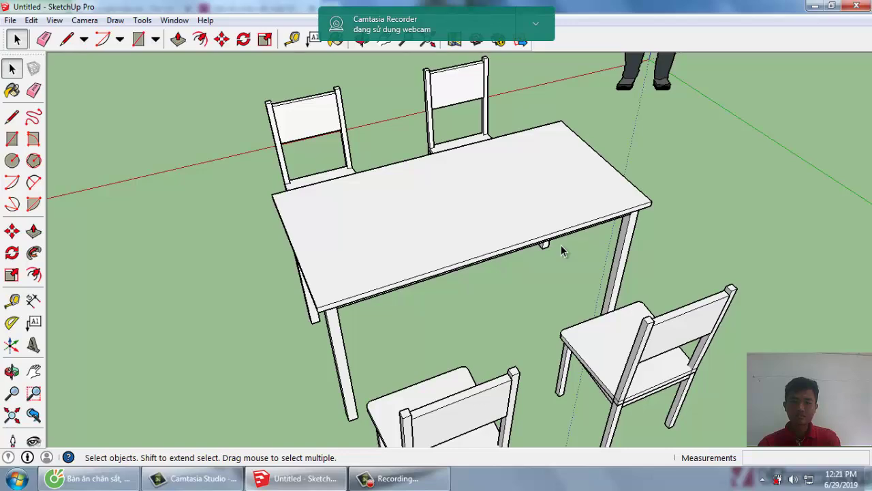
pyautogui.moveTo(562, 250); pyautogui.dragTo(562, 251, button='middle')
pyautogui.scroll(2, 562, 251)
pyautogui.scroll(2, 563, 250)
pyautogui.scroll(2, 562, 251)
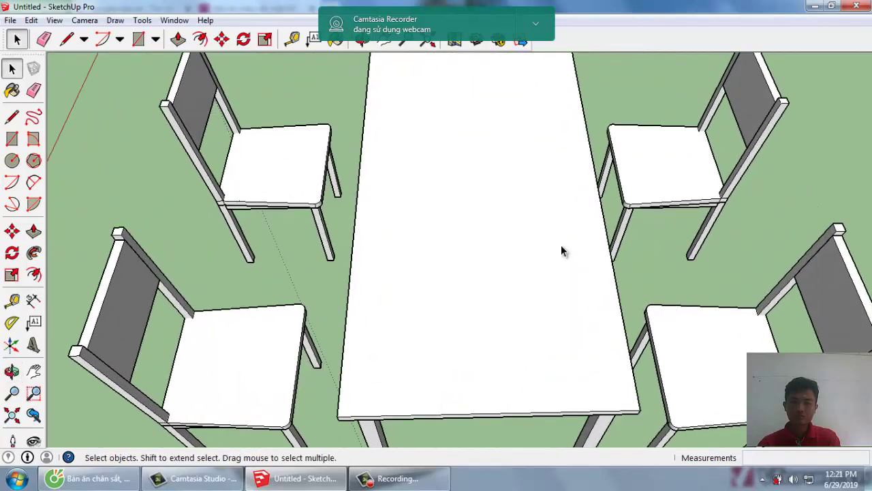
pyautogui.scroll(-2, 562, 251)
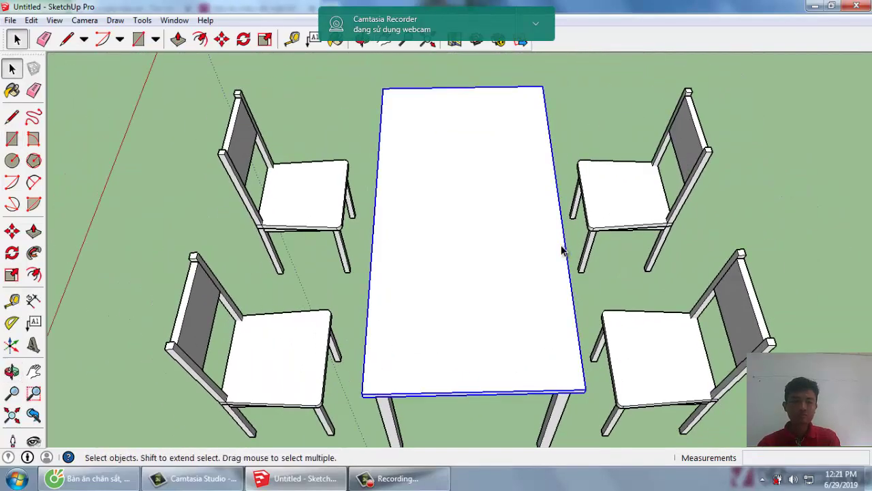
# Explode the table into editable geometry.
pyautogui.rightClick(562, 251)
pyautogui.click(558, 253)
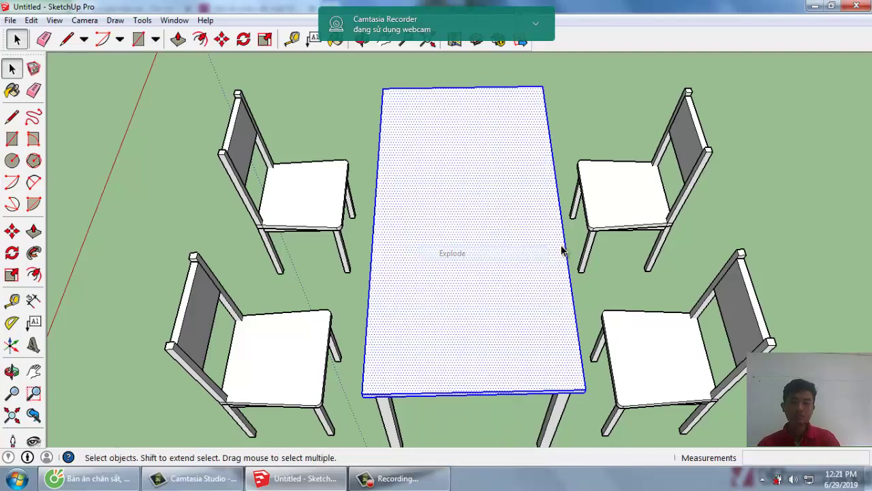
pyautogui.moveTo(559, 252); pyautogui.dragTo(561, 250, button='middle')
pyautogui.click(560, 249)
pyautogui.scroll(2, 561, 250)
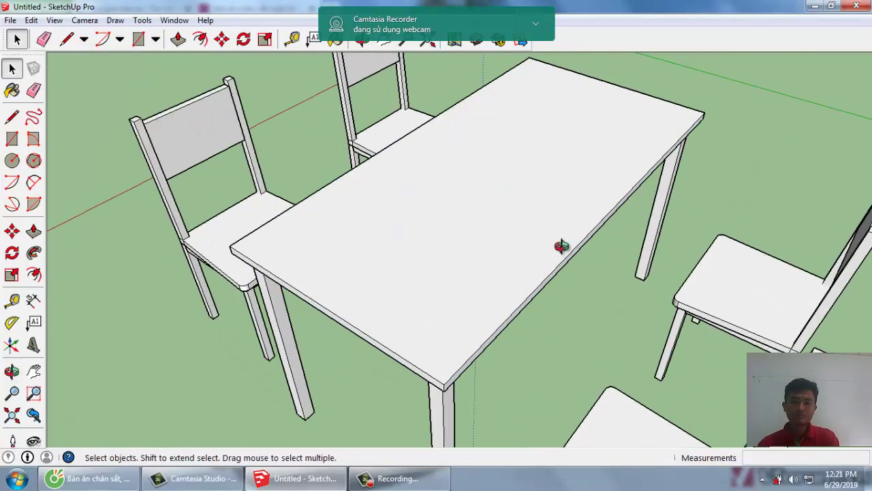
pyautogui.scroll(1, 562, 251)
# Draw a 20x20 square at one corner of the tabletop.
pyautogui.press('r')
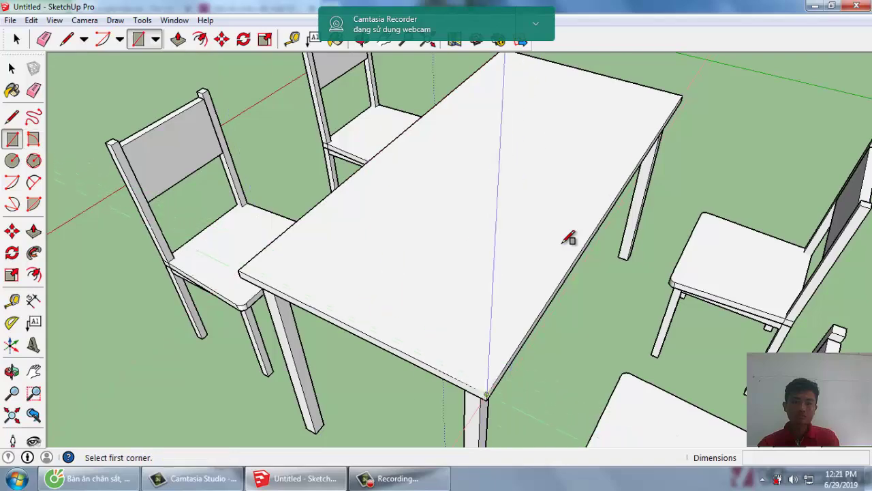
pyautogui.click(569, 238)
pyautogui.scroll(1, 569, 237)
pyautogui.scroll(2, 569, 237)
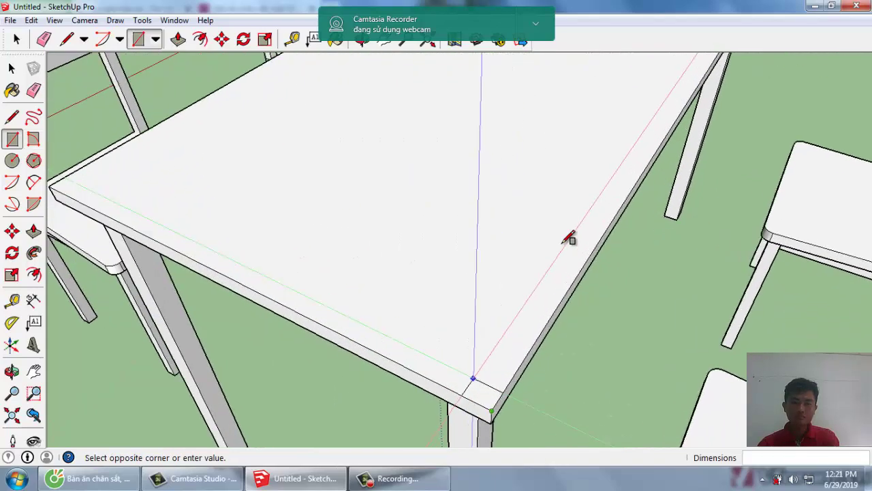
pyautogui.scroll(-3, 569, 237)
pyautogui.scroll(1, 569, 237)
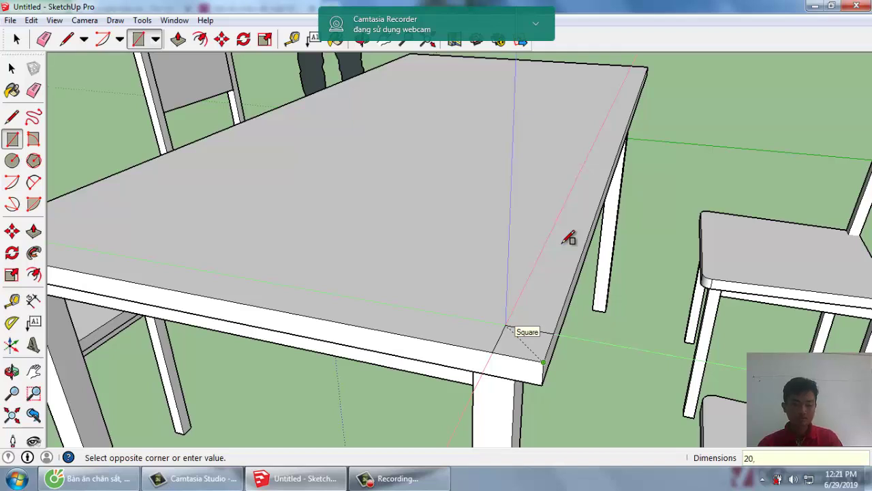
pyautogui.press('space')
pyautogui.scroll(1, 562, 251)
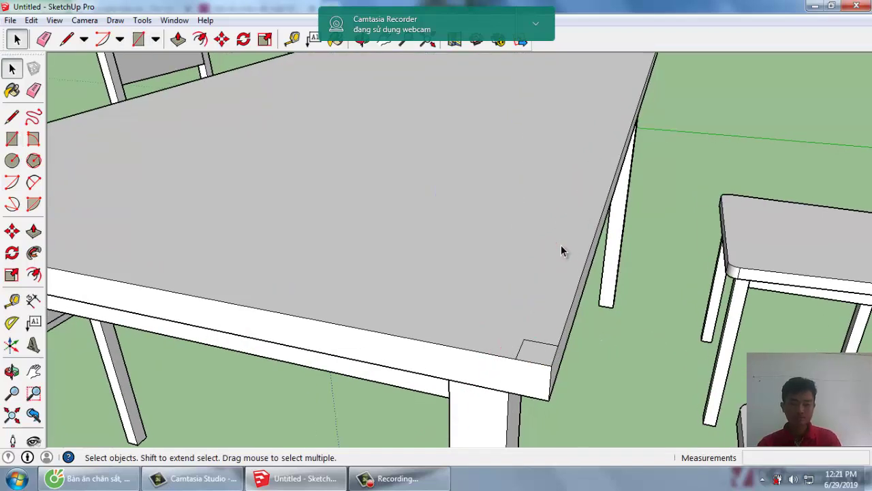
# Draw a quarter-circle arc across the corner square.
pyautogui.press('q')
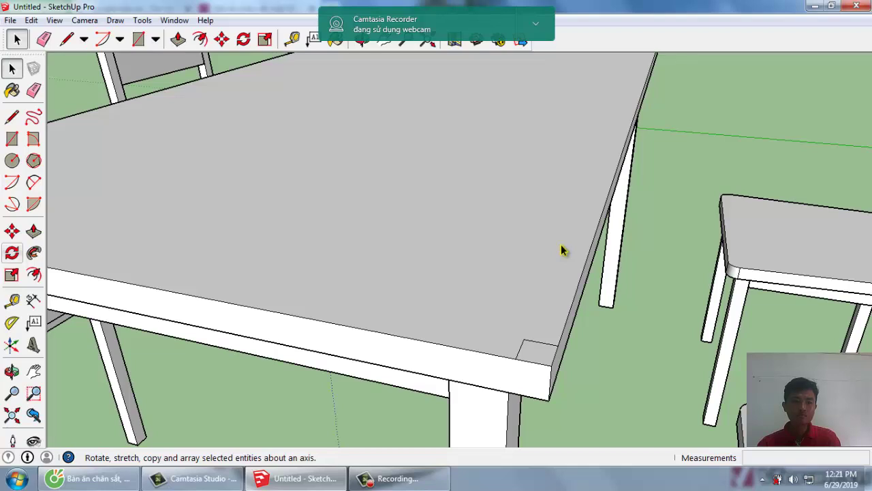
pyautogui.scroll(1, 562, 251)
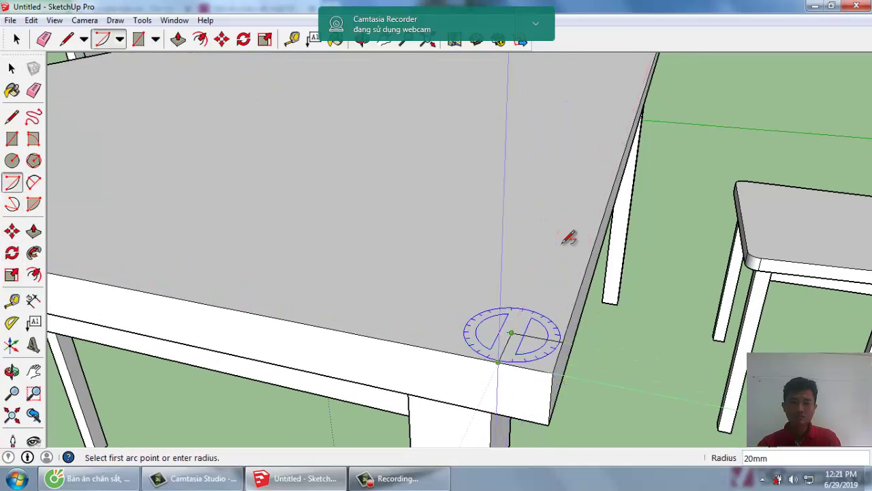
pyautogui.click(498, 362)
pyautogui.click(569, 238)
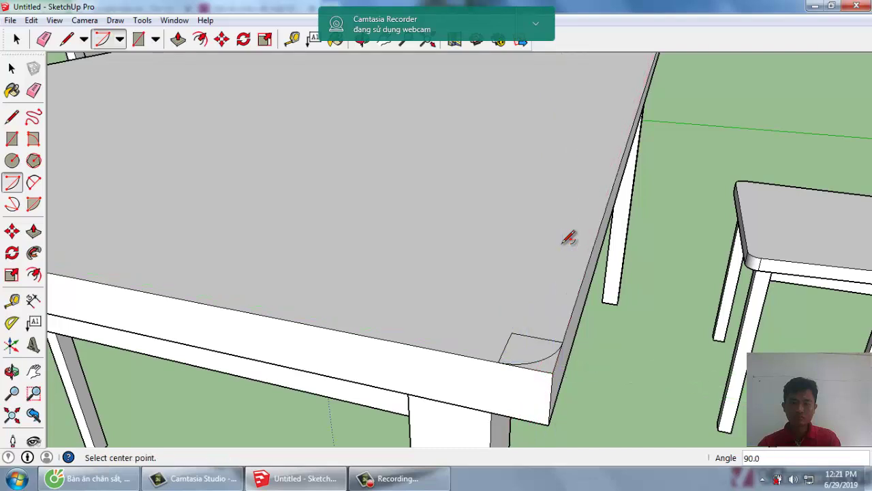
pyautogui.scroll(1, 562, 250)
pyautogui.press('space')
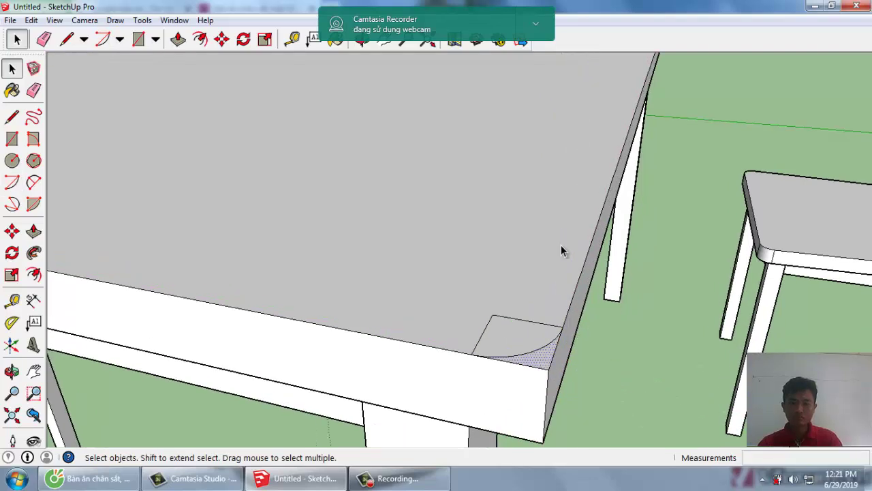
# Push/Pull the corner sliver outside the arc away through the tabletop thickness.
pyautogui.press('p')
pyautogui.click(561, 252)
pyautogui.write('24')
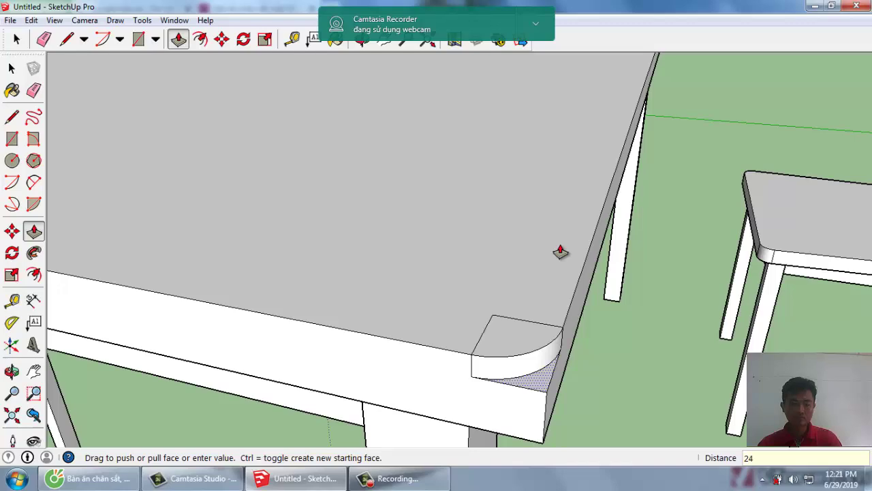
pyautogui.press('Return')
pyautogui.press('space')
pyautogui.scroll(1, 563, 251)
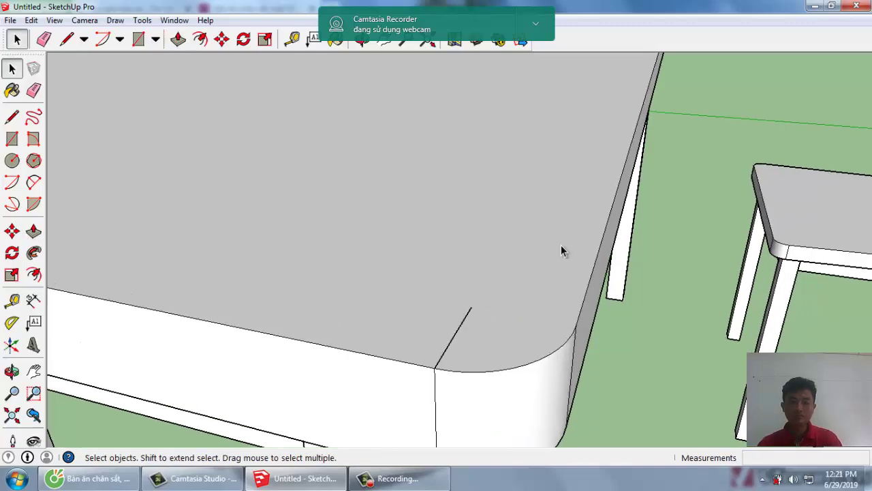
pyautogui.scroll(-2, 562, 251)
# Draw a 20 by 20 square at another corner of the tabletop.
pyautogui.moveTo(562, 251); pyautogui.dragTo(564, 248, button='middle')
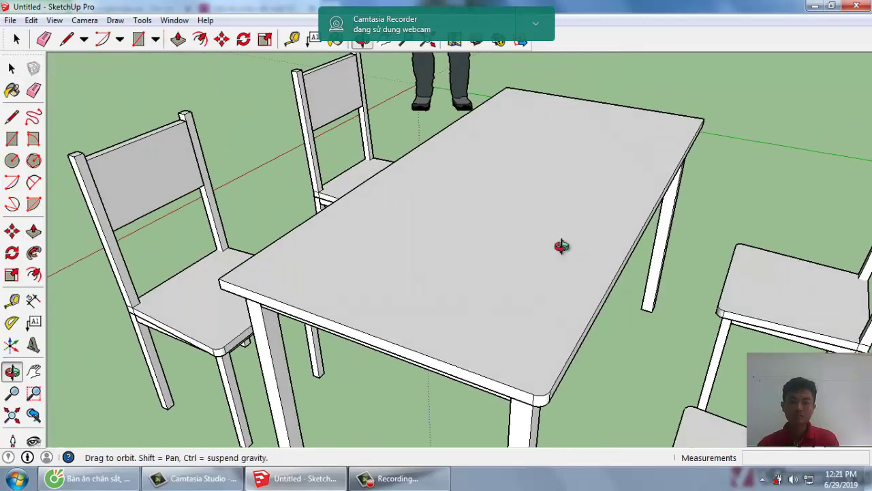
pyautogui.scroll(3, 562, 250)
pyautogui.scroll(-1, 563, 251)
pyautogui.scroll(2, 562, 251)
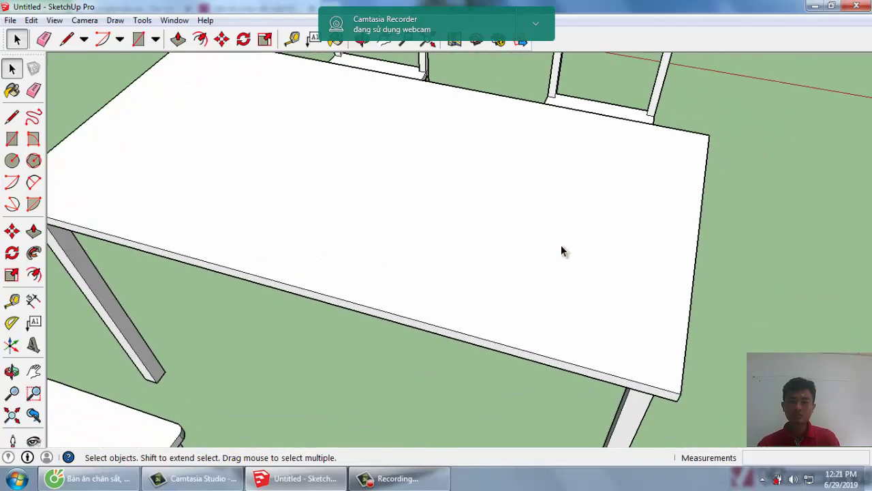
pyautogui.scroll(1, 563, 250)
pyautogui.press('r')
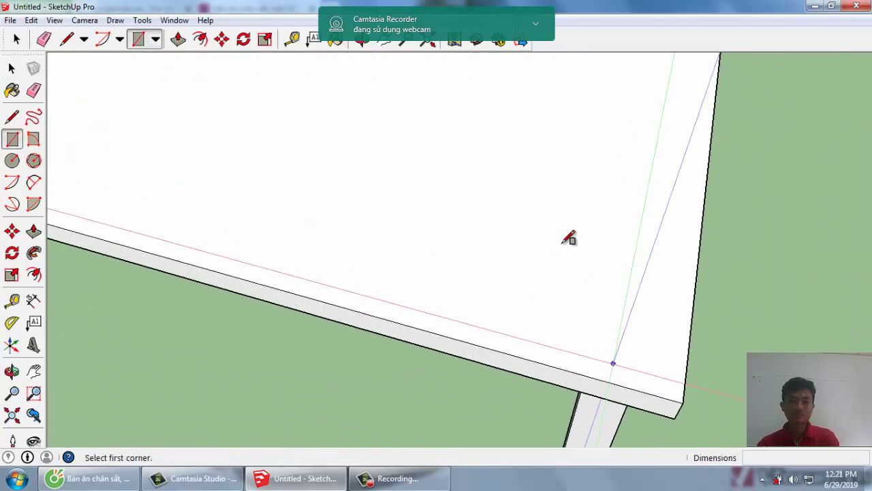
pyautogui.click(659, 366)
pyautogui.write('20,2')
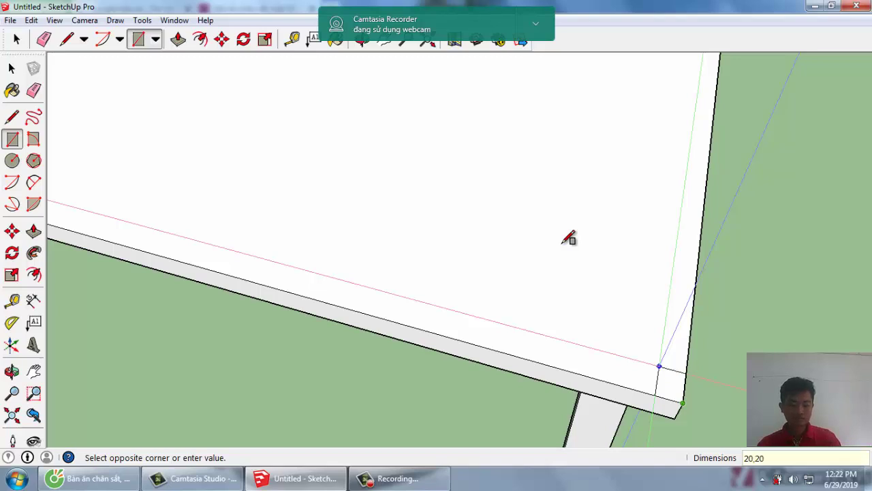
pyautogui.press('Return')
pyautogui.press('space')
# Draw a quarter-circle arc inside the corner square from its inner corner.
pyautogui.scroll(-2, 565, 249)
pyautogui.scroll(2, 562, 251)
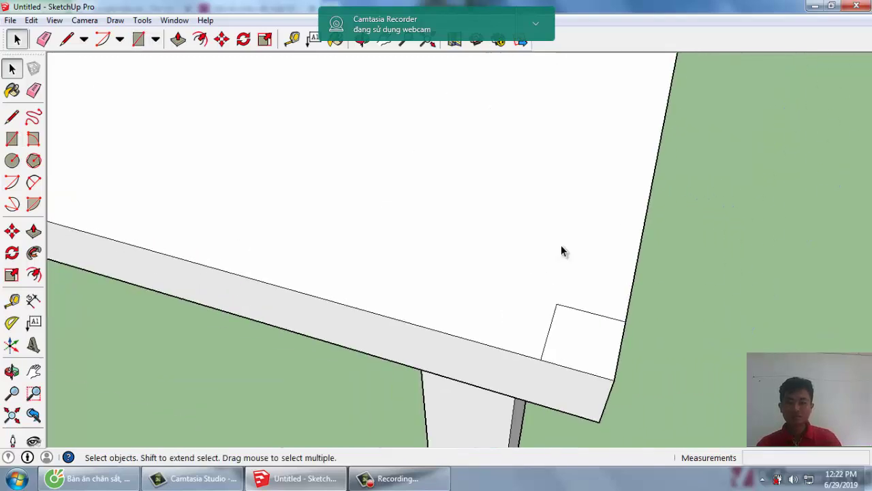
pyautogui.press('a')
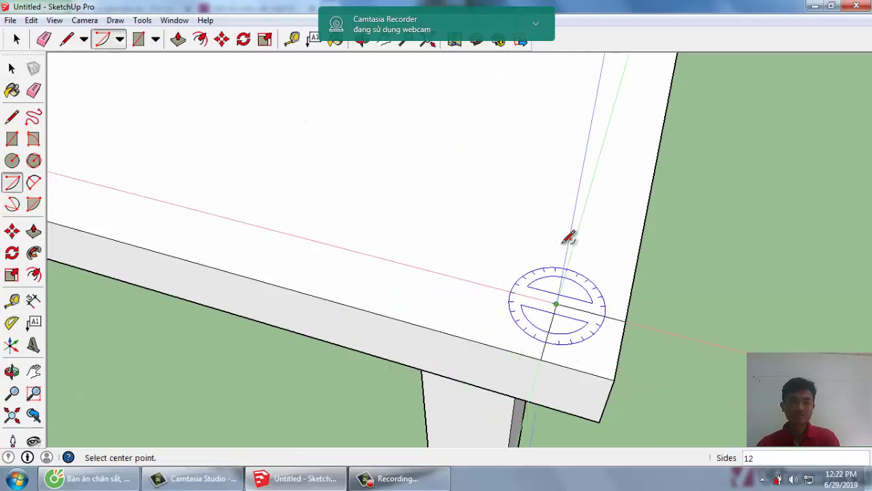
pyautogui.click(557, 304)
pyautogui.click(626, 320)
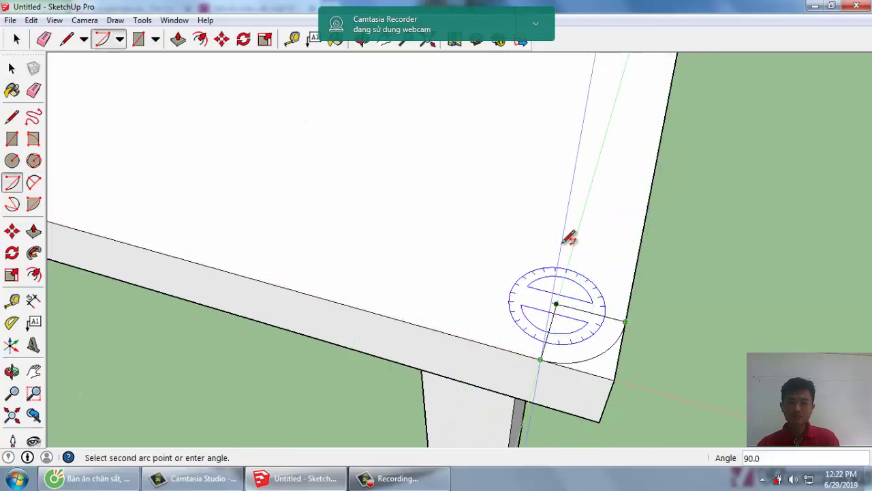
pyautogui.click(542, 360)
pyautogui.press('space')
# Push/Pull the outer corner piece away through the tabletop to round the corner.
pyautogui.scroll(1, 562, 250)
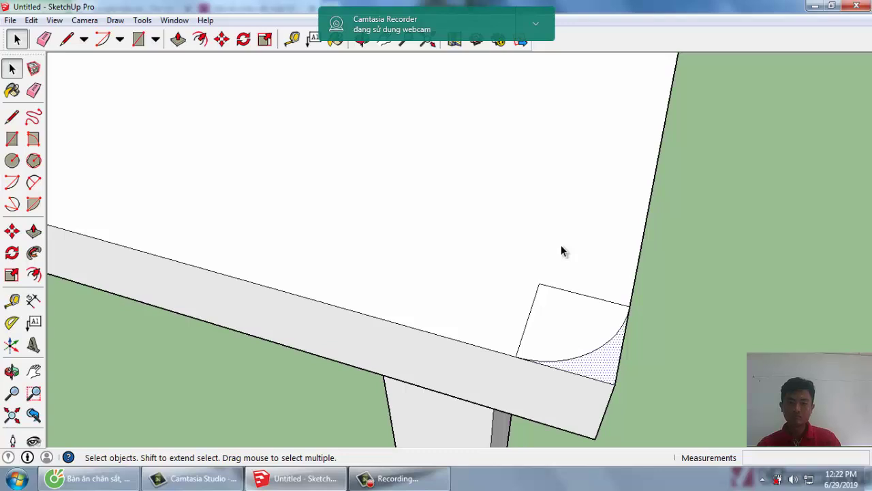
pyautogui.press('p')
pyautogui.write('24')
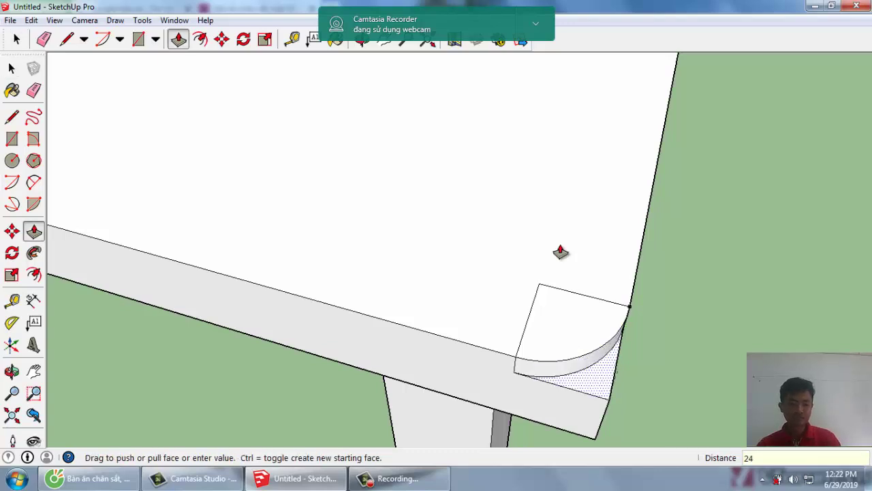
pyautogui.press('Return')
pyautogui.press('space')
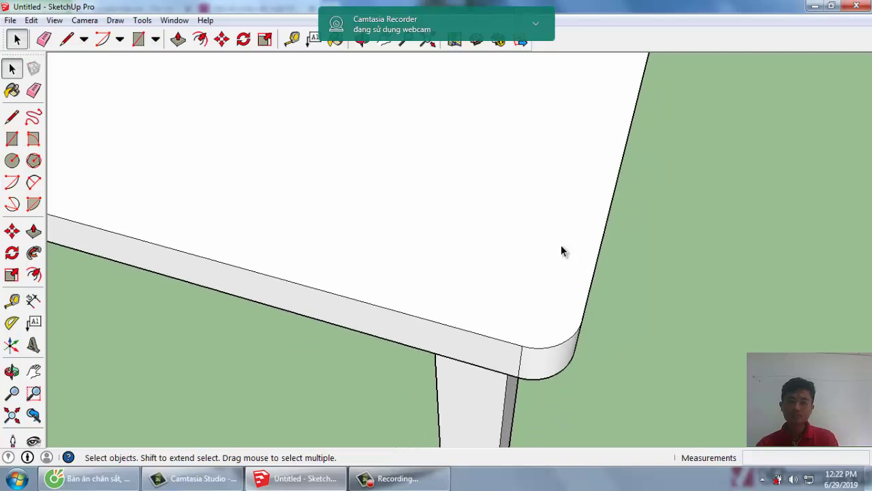
pyautogui.moveTo(562, 251); pyautogui.dragTo(563, 251, button='middle')
# Draw a 20 by 20 square at the third tabletop corner.
pyautogui.scroll(-3, 562, 250)
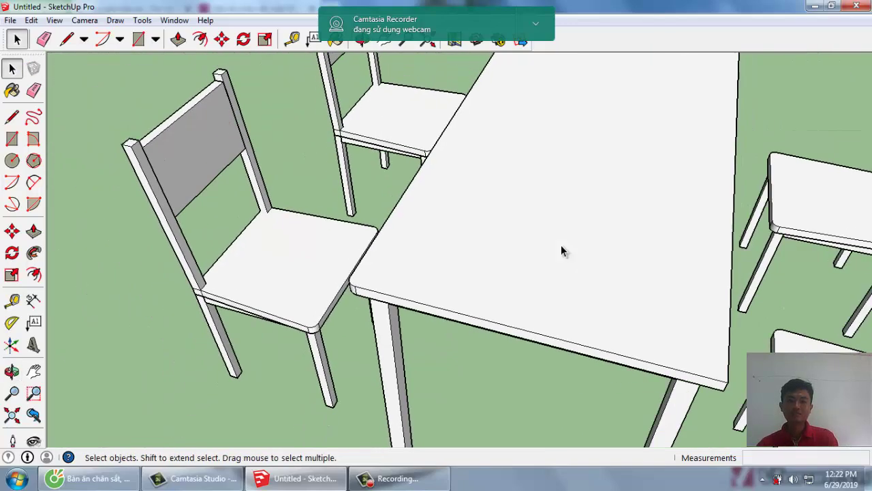
pyautogui.scroll(3, 562, 251)
pyautogui.scroll(2, 563, 251)
pyautogui.press('r')
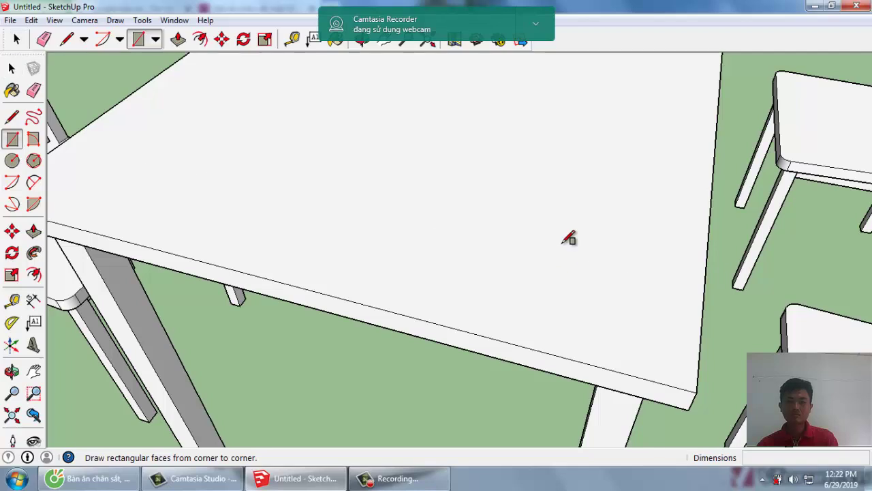
pyautogui.click(569, 237)
pyautogui.write('20,2')
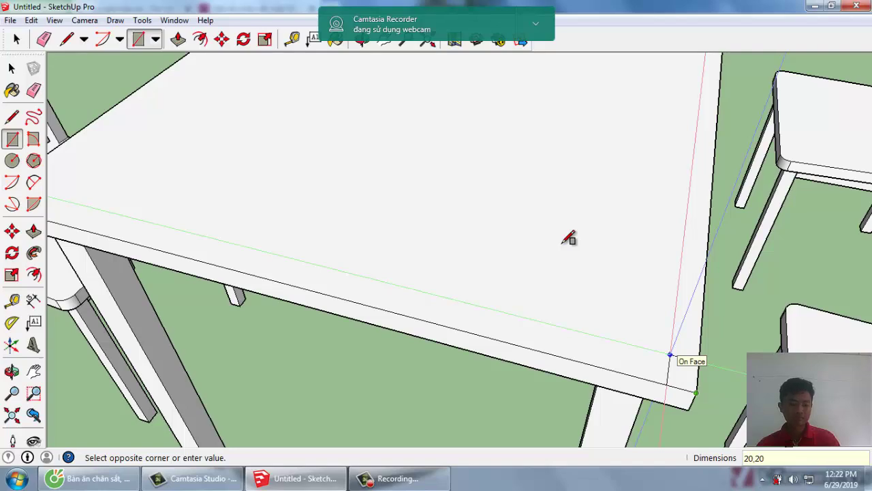
pyautogui.press('Return')
# Add a 90° arc of radius 20 mm inside the corner square.
pyautogui.scroll(2, 569, 237)
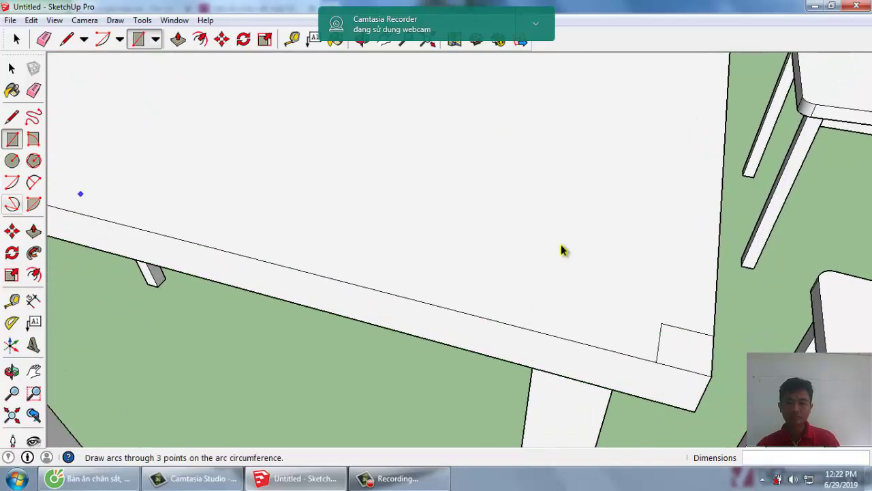
pyautogui.click(11, 182)
pyautogui.click(661, 323)
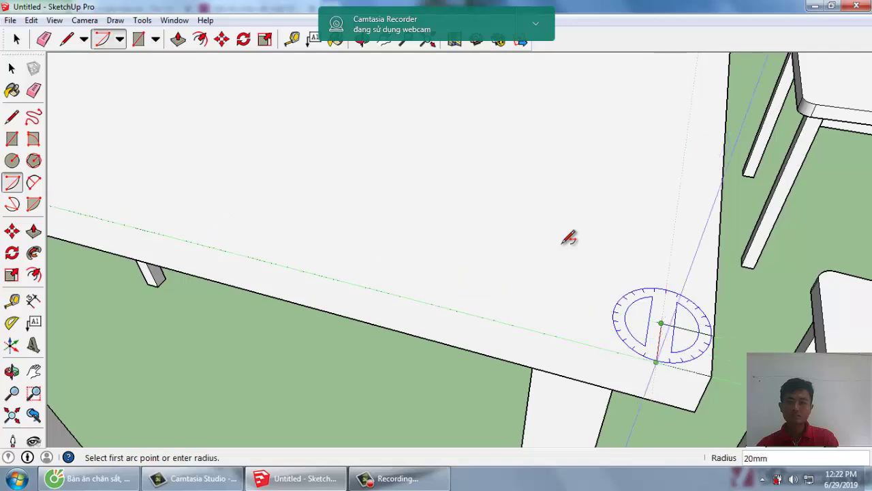
pyautogui.write('90')
pyautogui.press('Return')
pyautogui.press('space')
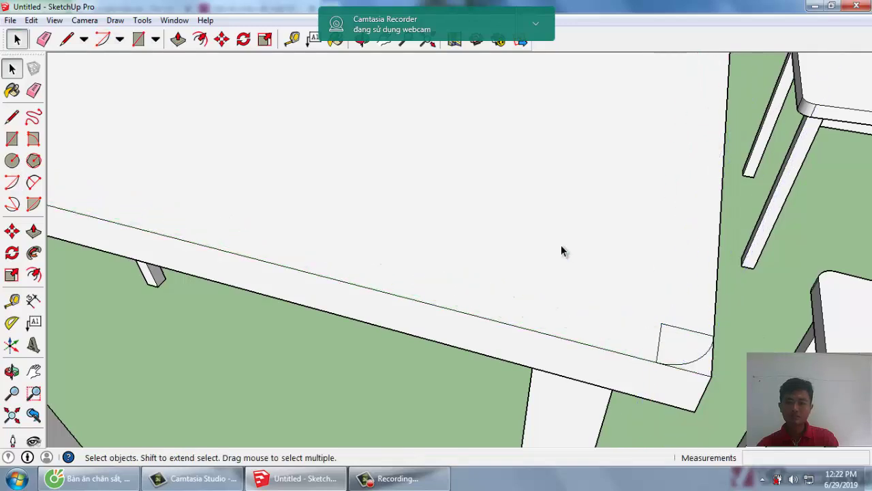
# Push/Pull the cut-off corner piece away so the third corner is curved.
pyautogui.scroll(-3, 562, 251)
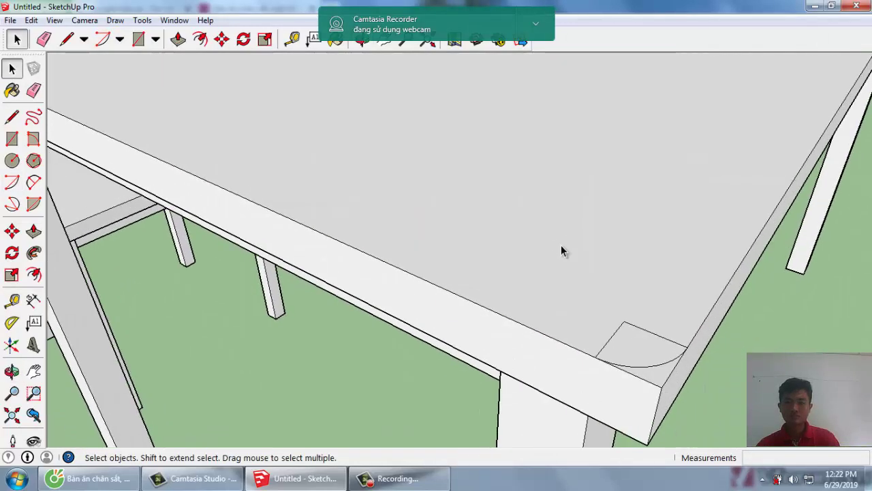
pyautogui.press('p')
pyautogui.click(561, 251)
pyautogui.write('24')
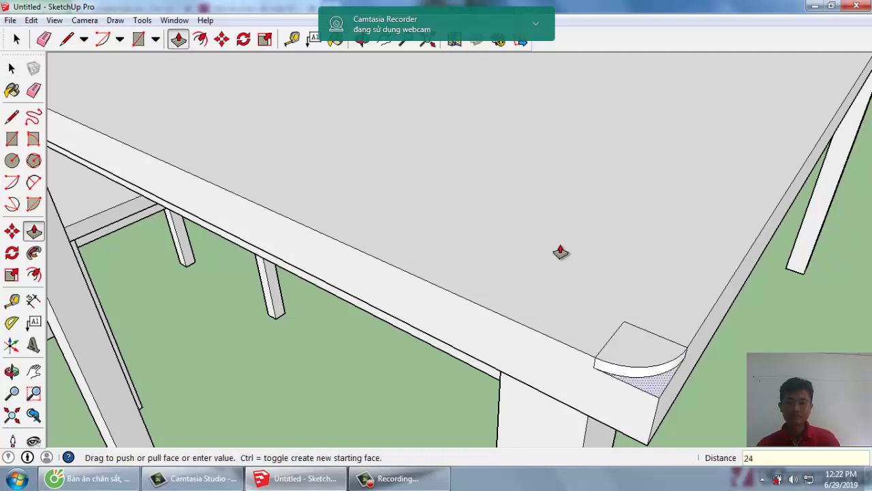
pyautogui.press('Return')
pyautogui.press('space')
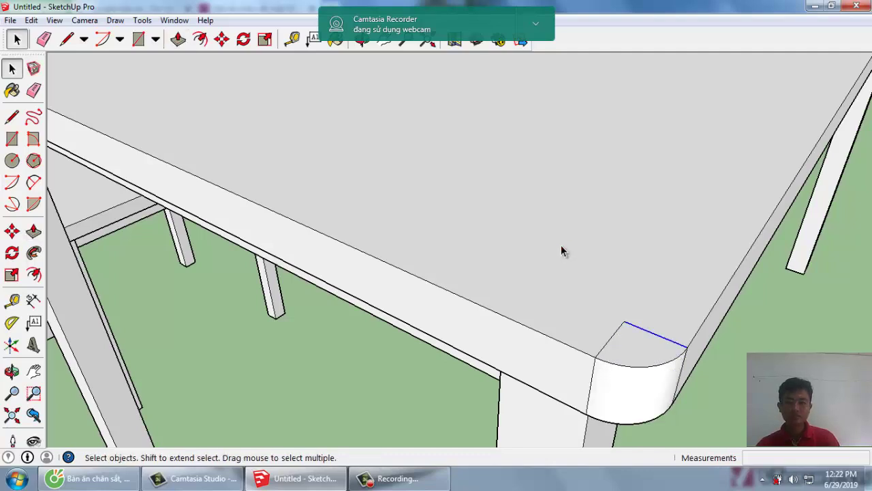
pyautogui.scroll(-2, 562, 252)
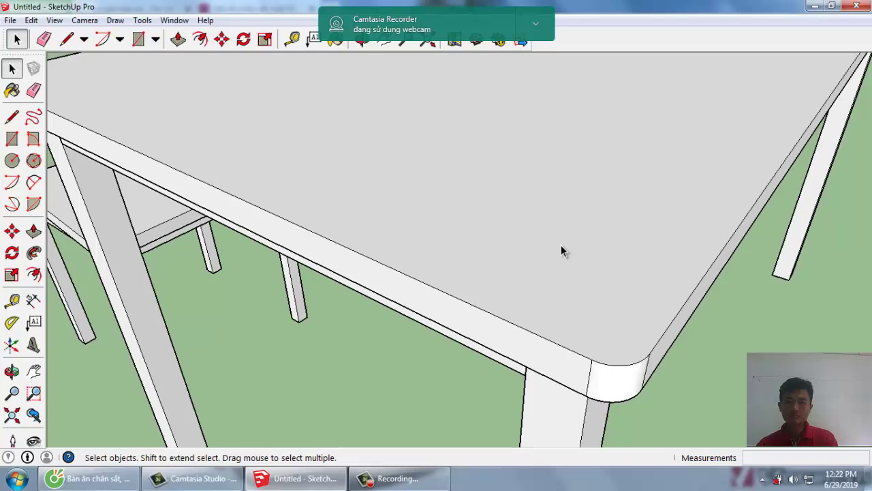
pyautogui.scroll(-2, 562, 251)
pyautogui.scroll(-1, 562, 252)
pyautogui.scroll(2, 562, 252)
# Orbit to the last tabletop corner and draw a 20 by 20 square there.
pyautogui.scroll(-2, 562, 251)
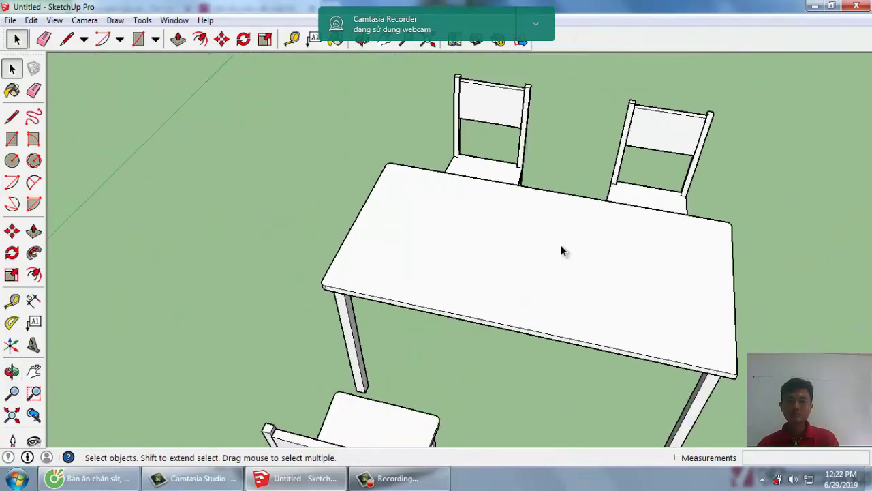
pyautogui.scroll(-1, 562, 252)
pyautogui.scroll(3, 562, 251)
pyautogui.moveTo(562, 251); pyautogui.dragTo(562, 252, button='middle')
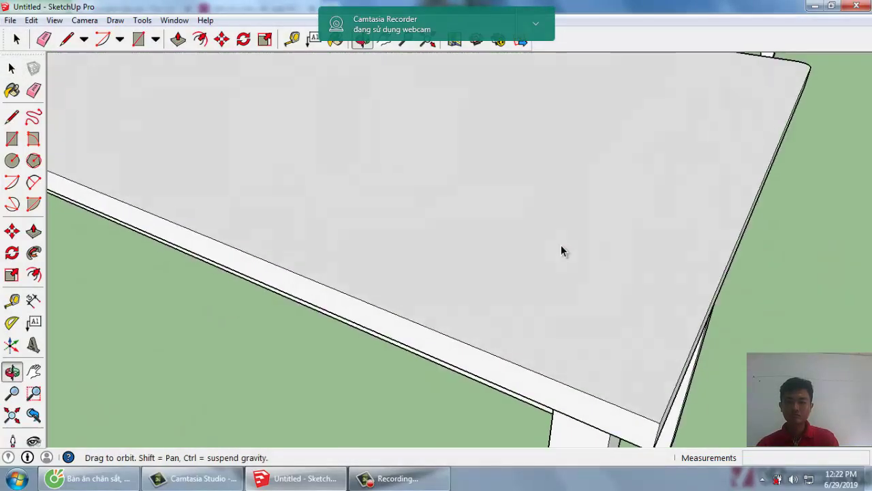
pyautogui.scroll(2, 563, 252)
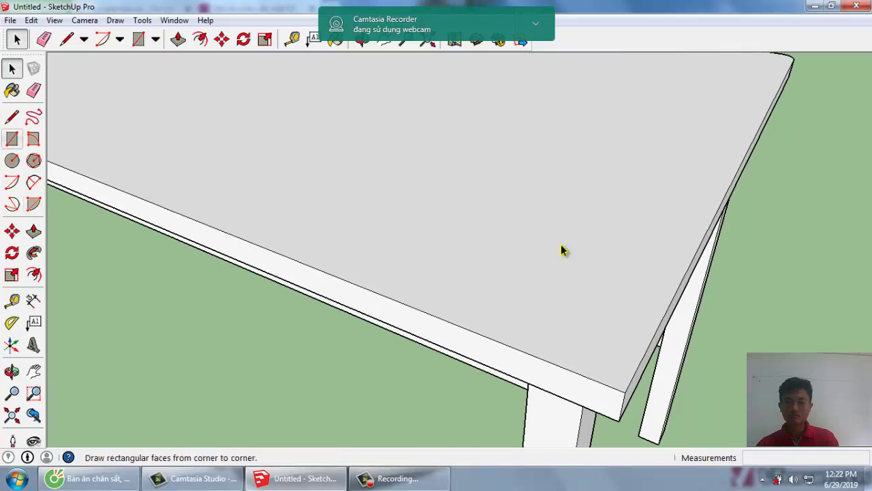
pyautogui.press('r')
pyautogui.click(570, 237)
pyautogui.write('20,2')
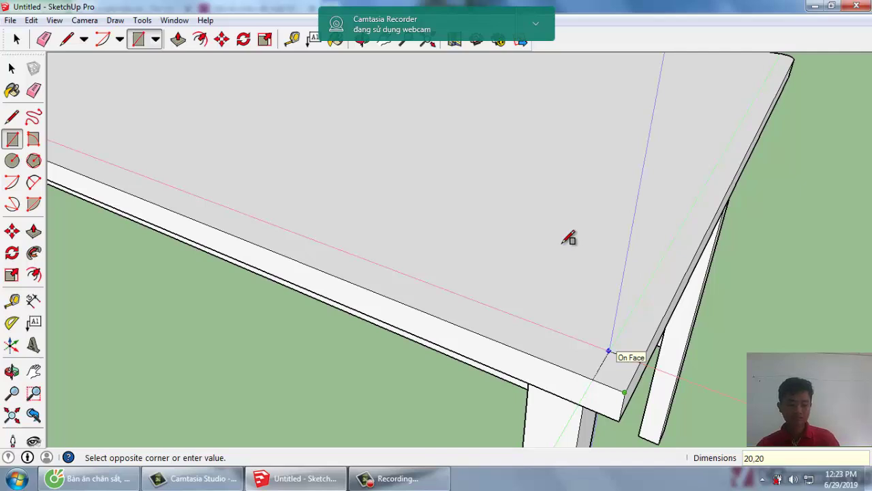
pyautogui.press('Return')
pyautogui.press('space')
# Draw a 20 mm quarter-circle arc inside the last corner square.
pyautogui.scroll(1, 565, 245)
pyautogui.press('a')
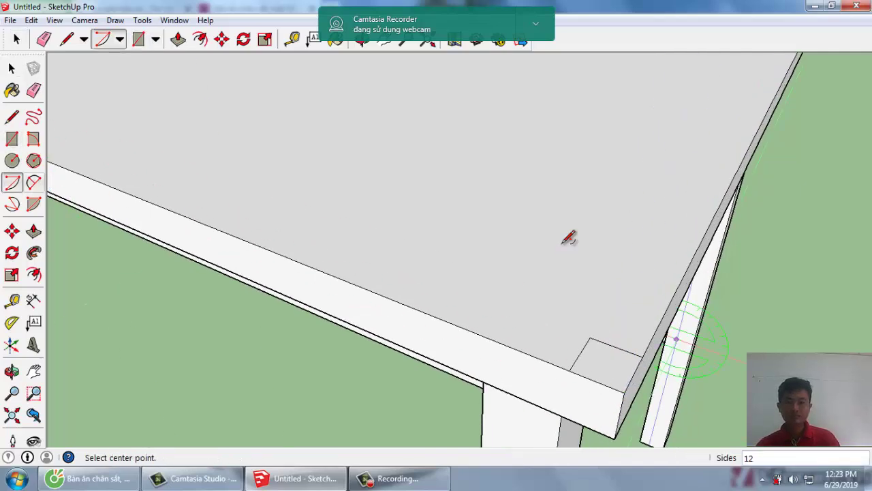
pyautogui.click(590, 338)
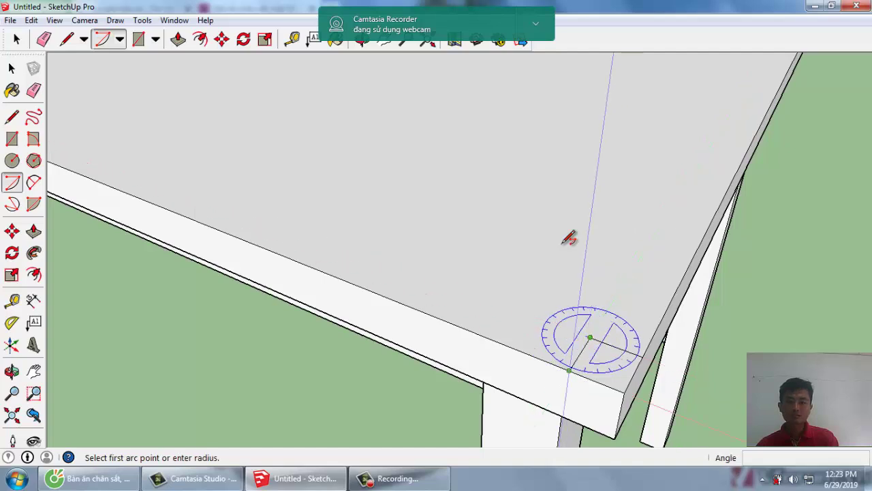
pyautogui.click(569, 237)
pyautogui.click(569, 237)
pyautogui.press('space')
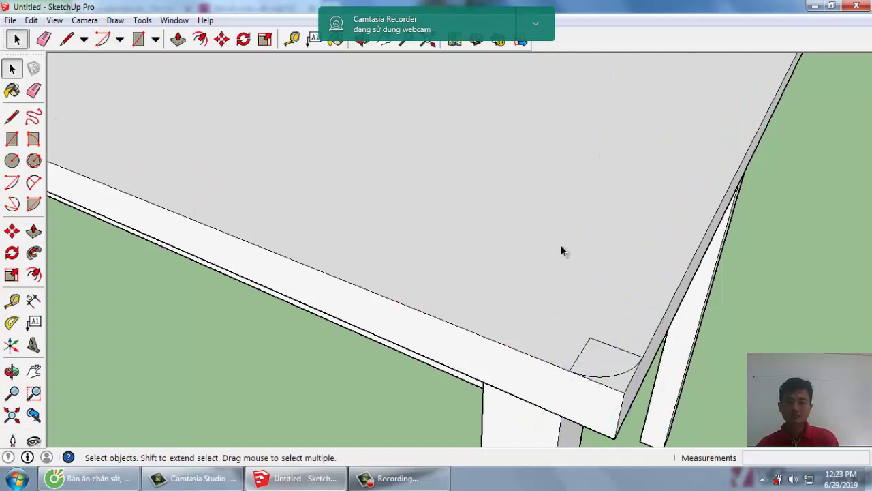
# Push/Pull the leftover corner piece out so the fourth corner is rounded.
pyautogui.scroll(1, 563, 250)
pyautogui.press('p')
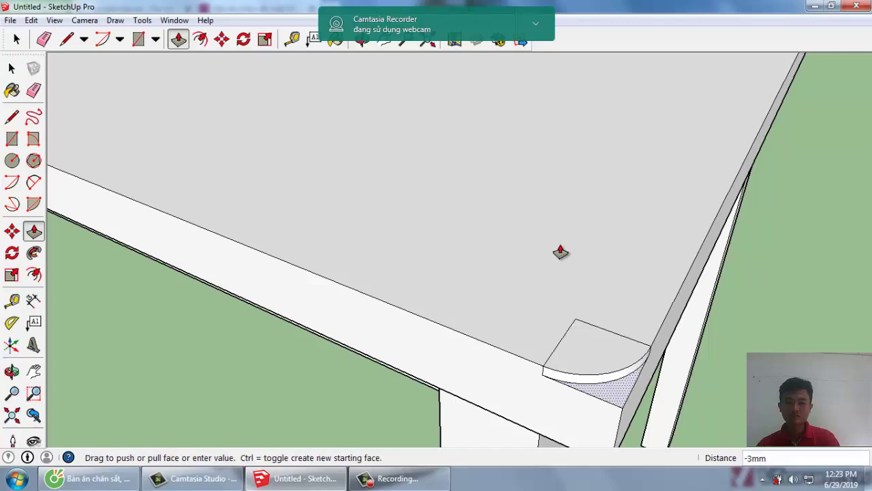
pyautogui.press('Return')
pyautogui.press('space')
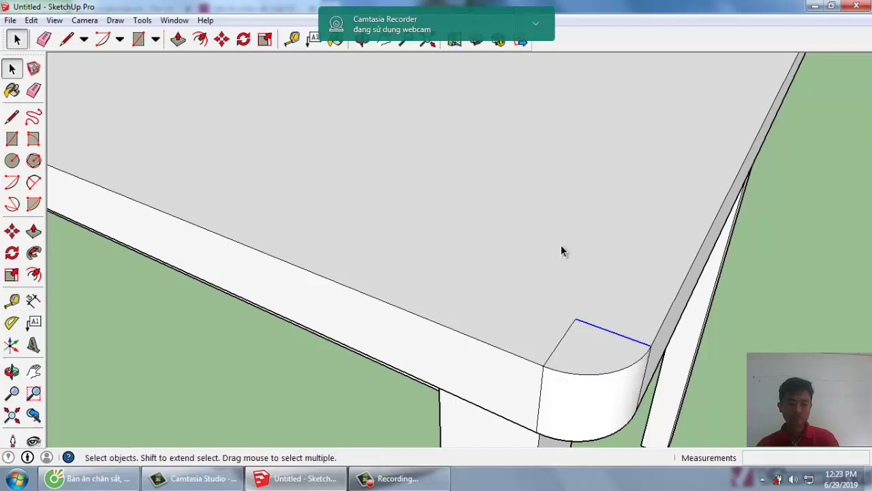
pyautogui.scroll(-2, 562, 251)
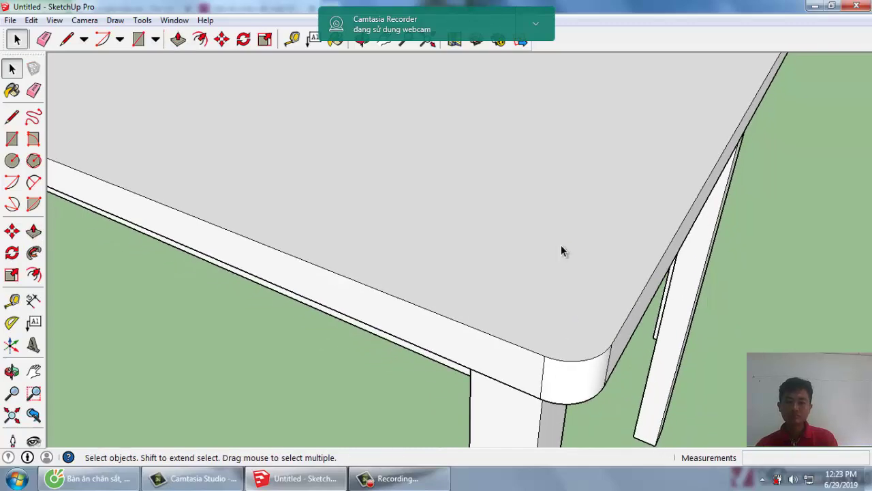
pyautogui.scroll(-2, 562, 251)
# Make a component from the tabletop's top face and edges selected by double-click.
pyautogui.scroll(-2, 562, 251)
pyautogui.doubleClick(563, 251)
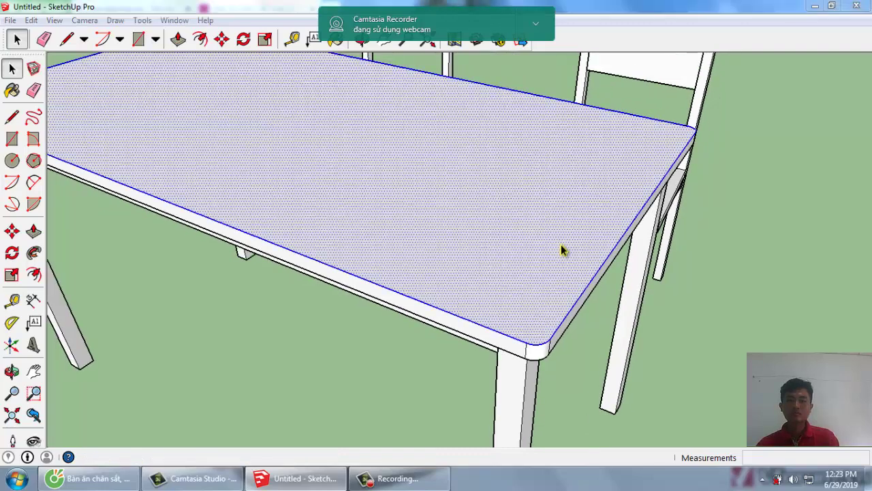
pyautogui.press('g')
pyautogui.press('Return')
pyautogui.doubleClick(562, 251)
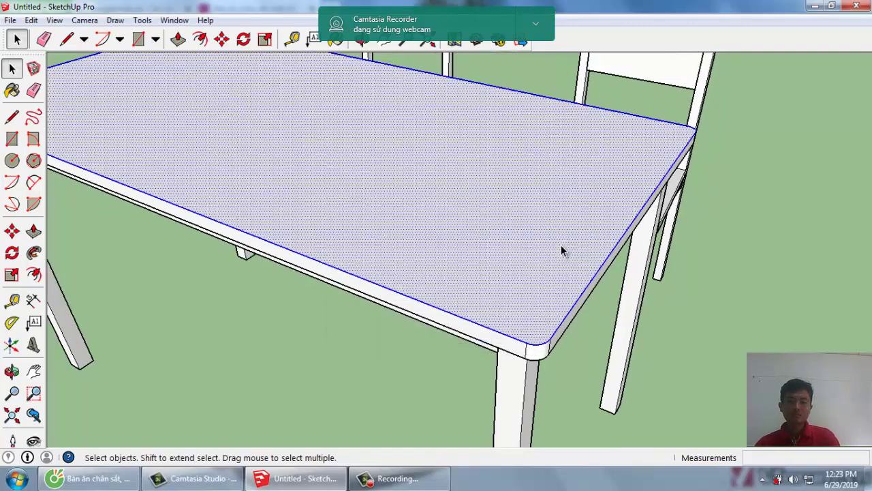
pyautogui.rightClick(562, 251)
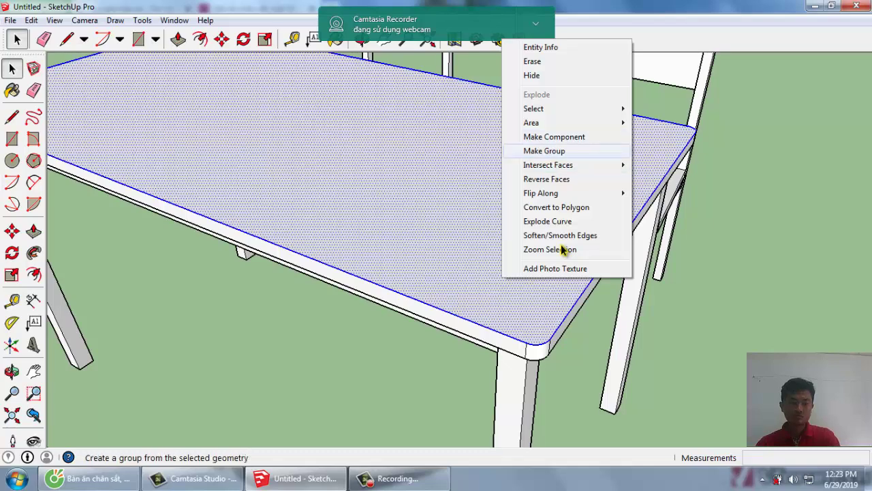
pyautogui.press('Escape')
# Select the entire connected tabletop and turn it into a single component.
pyautogui.tripleClick(562, 251)
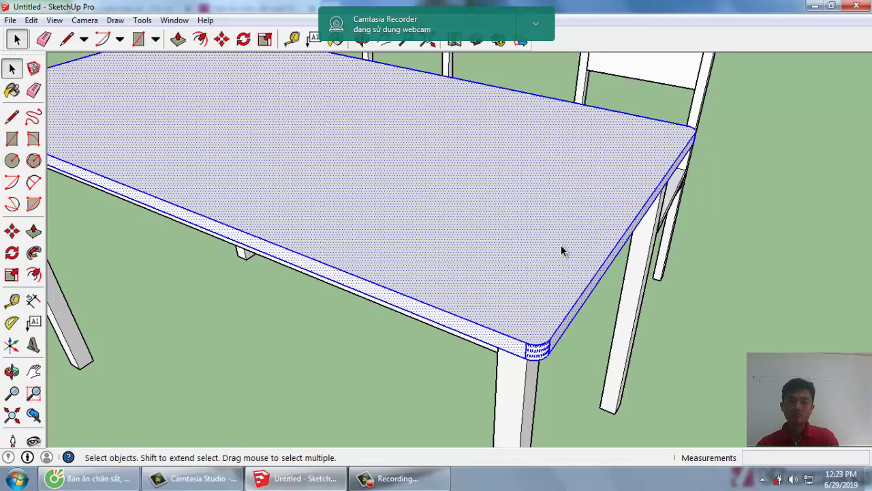
pyautogui.press('g')
pyautogui.press('Return')
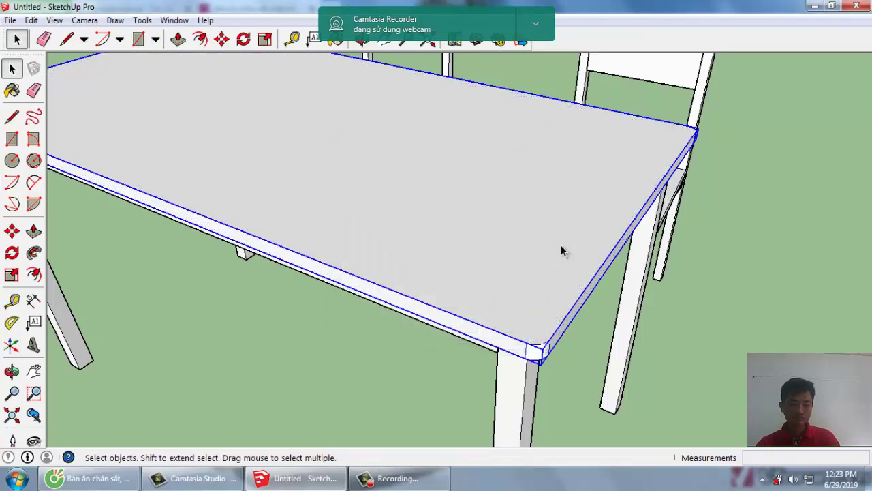
pyautogui.press('Escape')
pyautogui.click(562, 250)
# Orbit and zoom to look down on the finished table and four chairs.
pyautogui.scroll(-5, 562, 250)
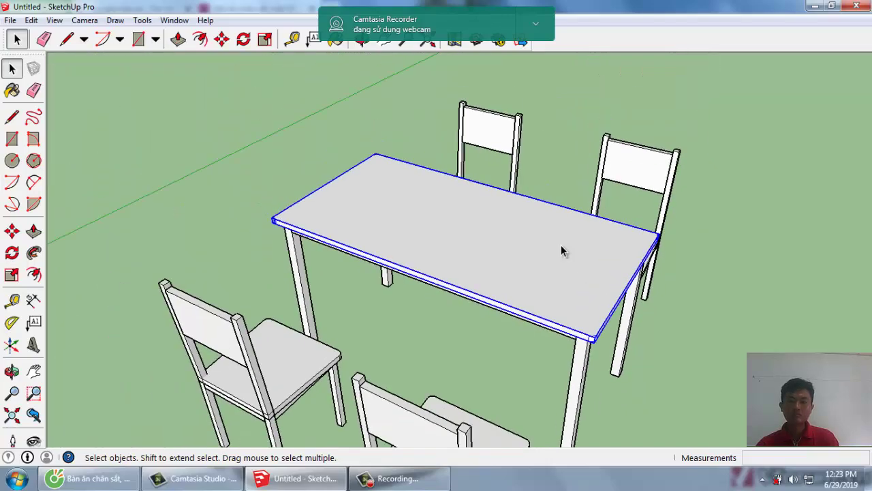
pyautogui.moveTo(562, 251); pyautogui.dragTo(561, 246, button='middle')
pyautogui.scroll(3, 562, 251)
pyautogui.scroll(-2, 563, 251)
pyautogui.scroll(1, 562, 250)
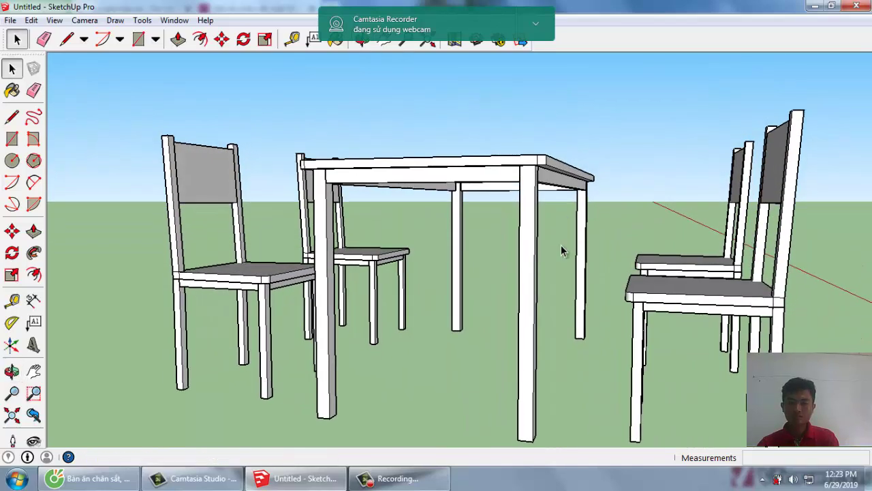
pyautogui.scroll(1, 561, 246)
pyautogui.scroll(-1, 561, 246)
pyautogui.moveTo(561, 246); pyautogui.dragTo(563, 251, button='middle')
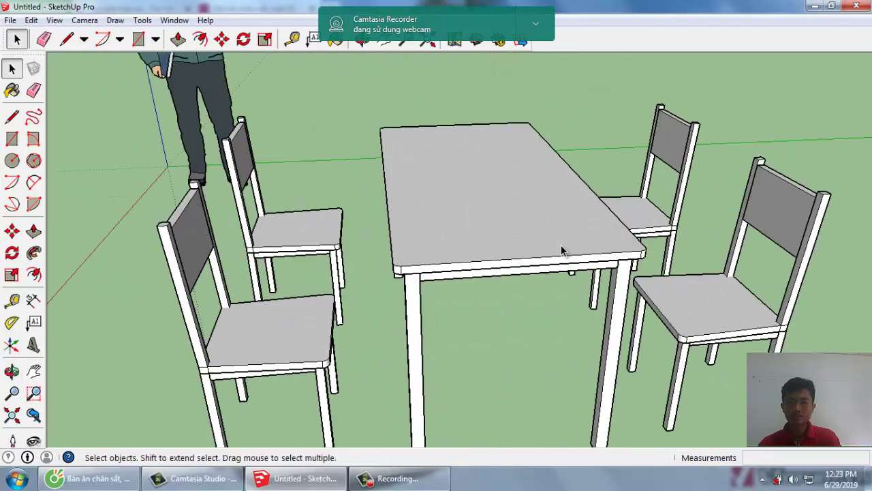